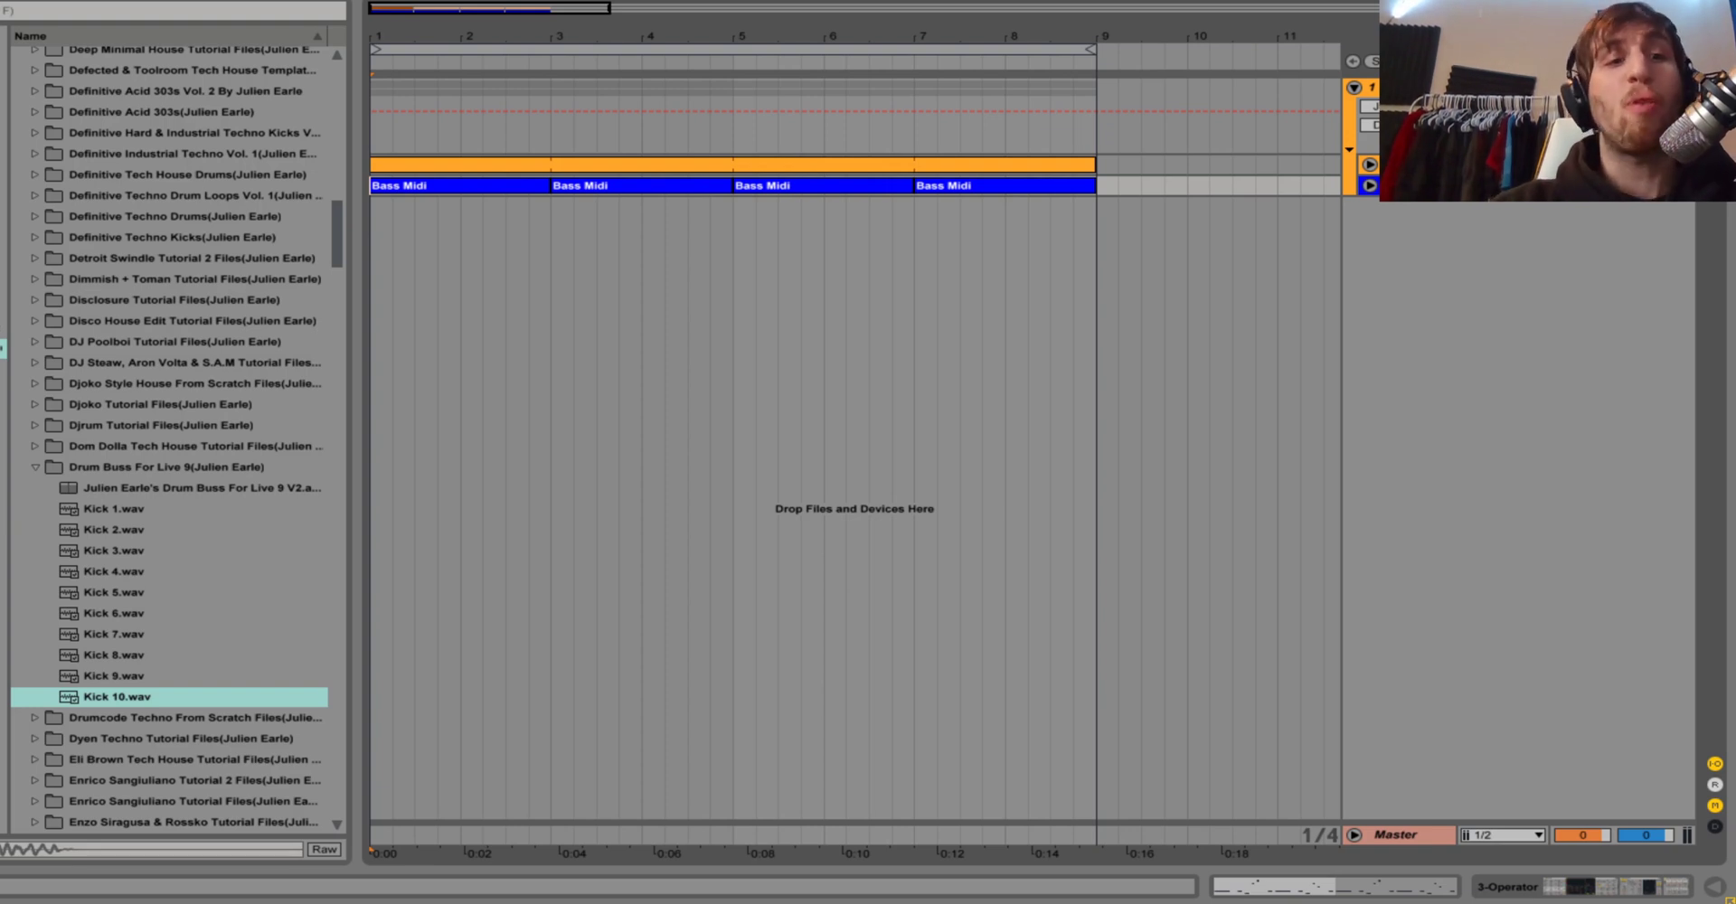
Widen the browser to fit the full sample pack names and display the bass track's devices.
left_click_drag(358, 452, 427, 452)
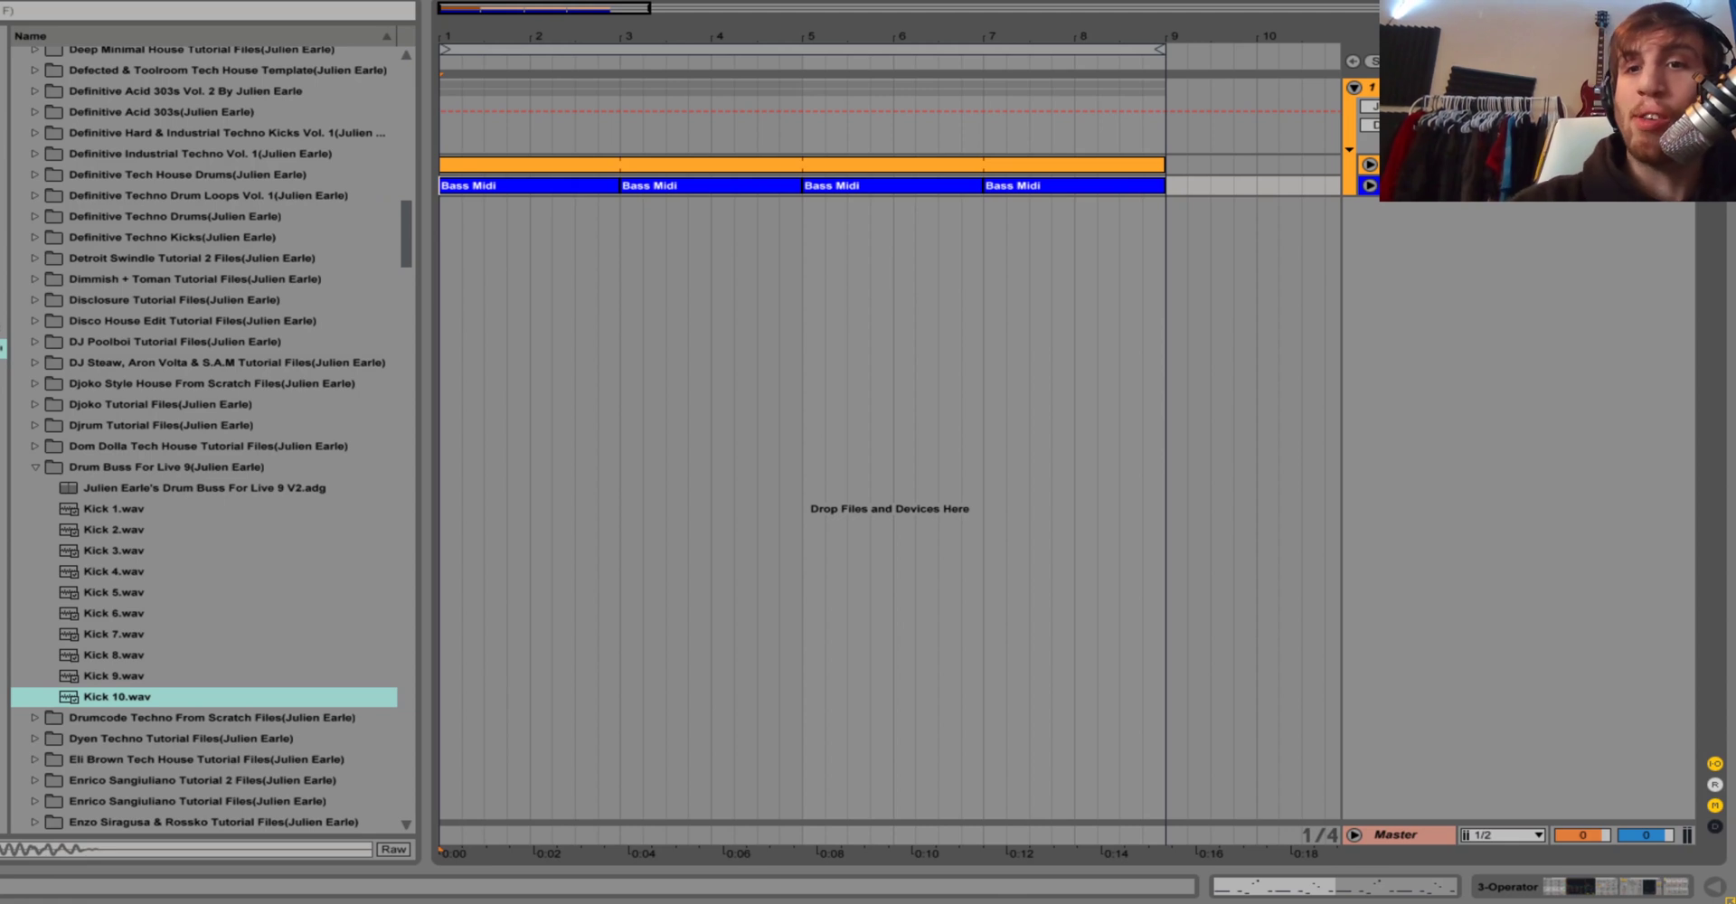
double_click(1370, 185)
Bypass the Drum Buss racks on the bass, kick and group tracks and play the loop without them.
left_click(1285, 661)
left_click(1397, 165)
left_click(244, 661)
key("Up")
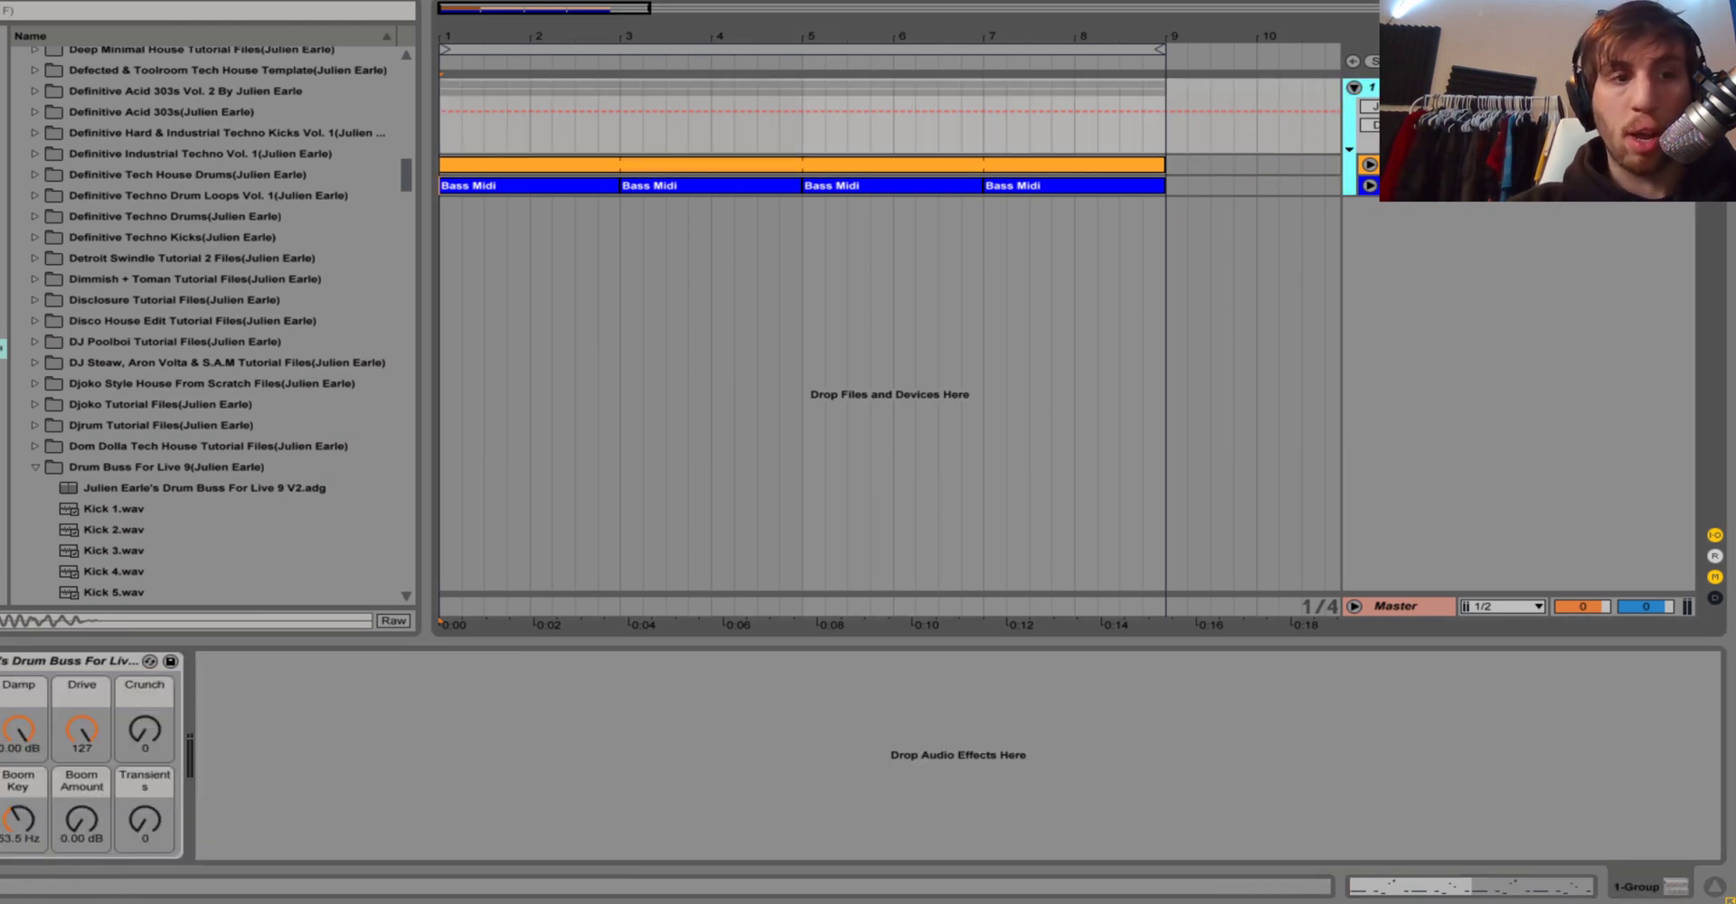
left_click(2, 661)
key("space")
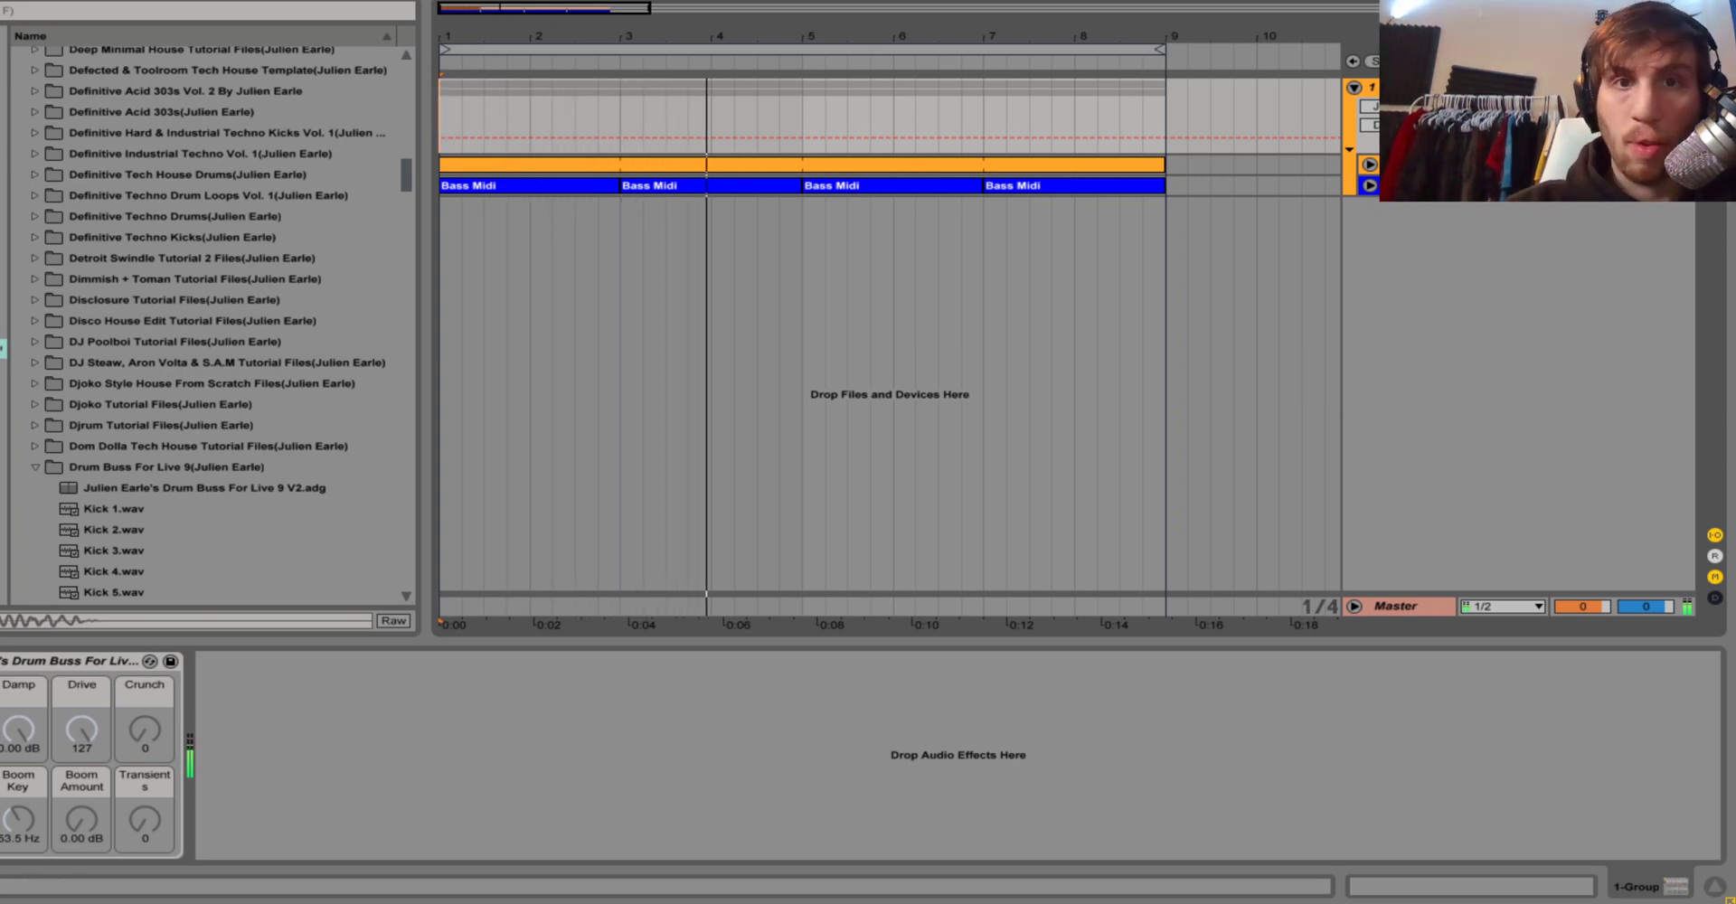
Undo the bypassing of the Drum Buss racks and play the loop with the effect active, showing the bass track's devices.
key("space")
key("ctrl+z")
left_click(1397, 165)
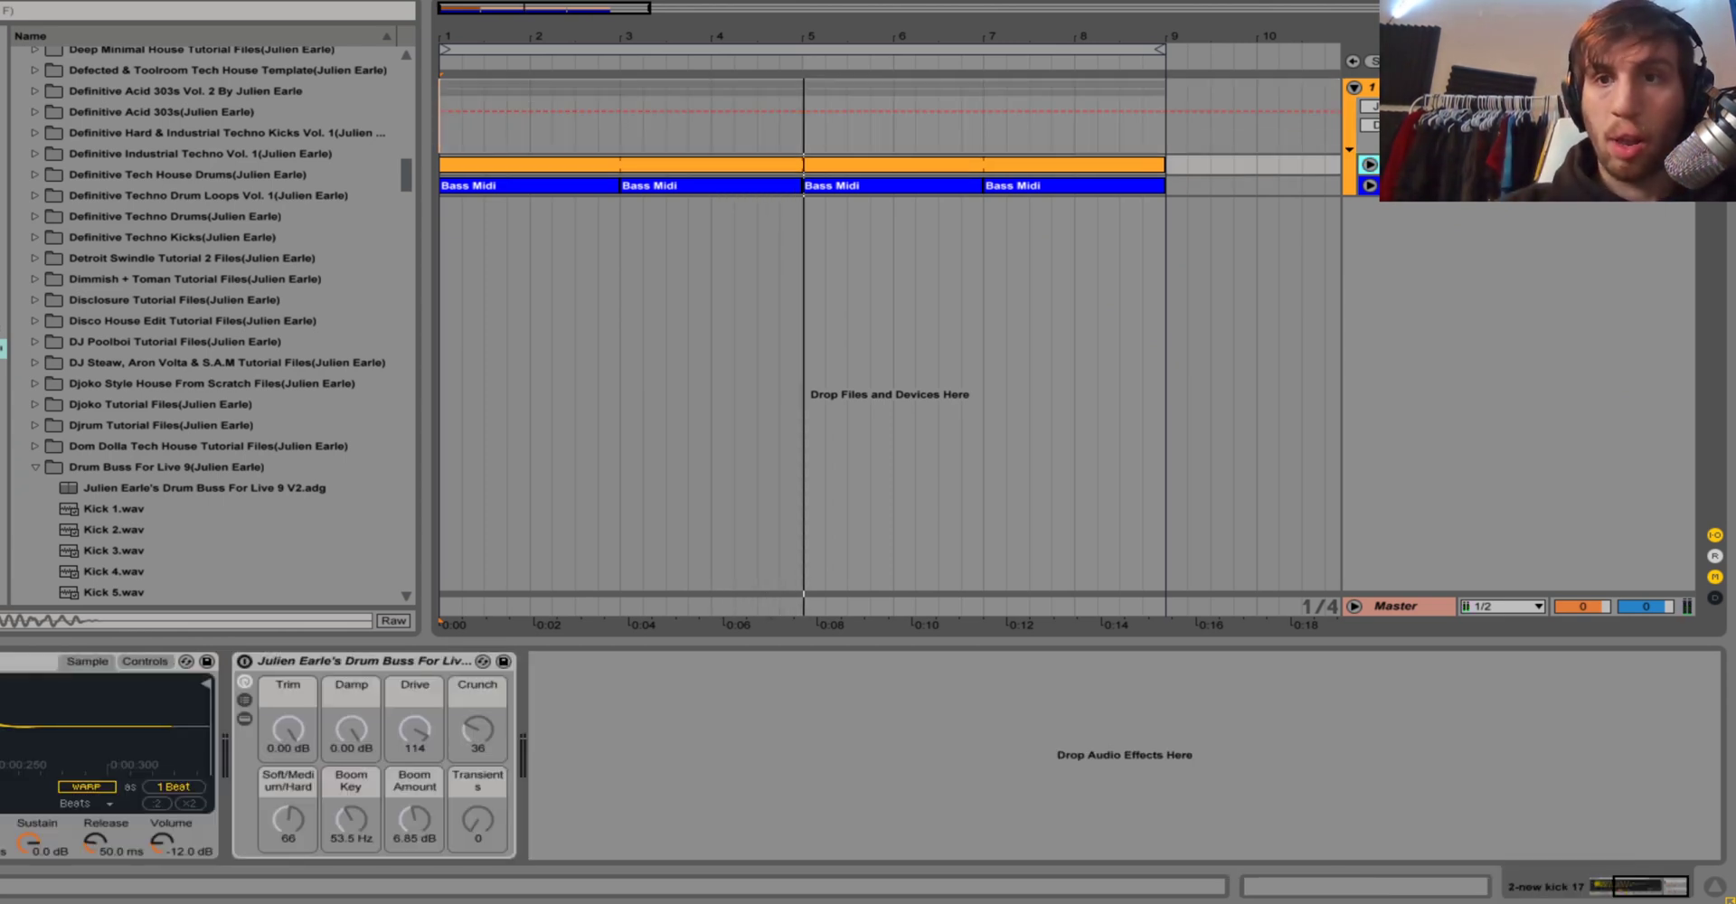
key("Down")
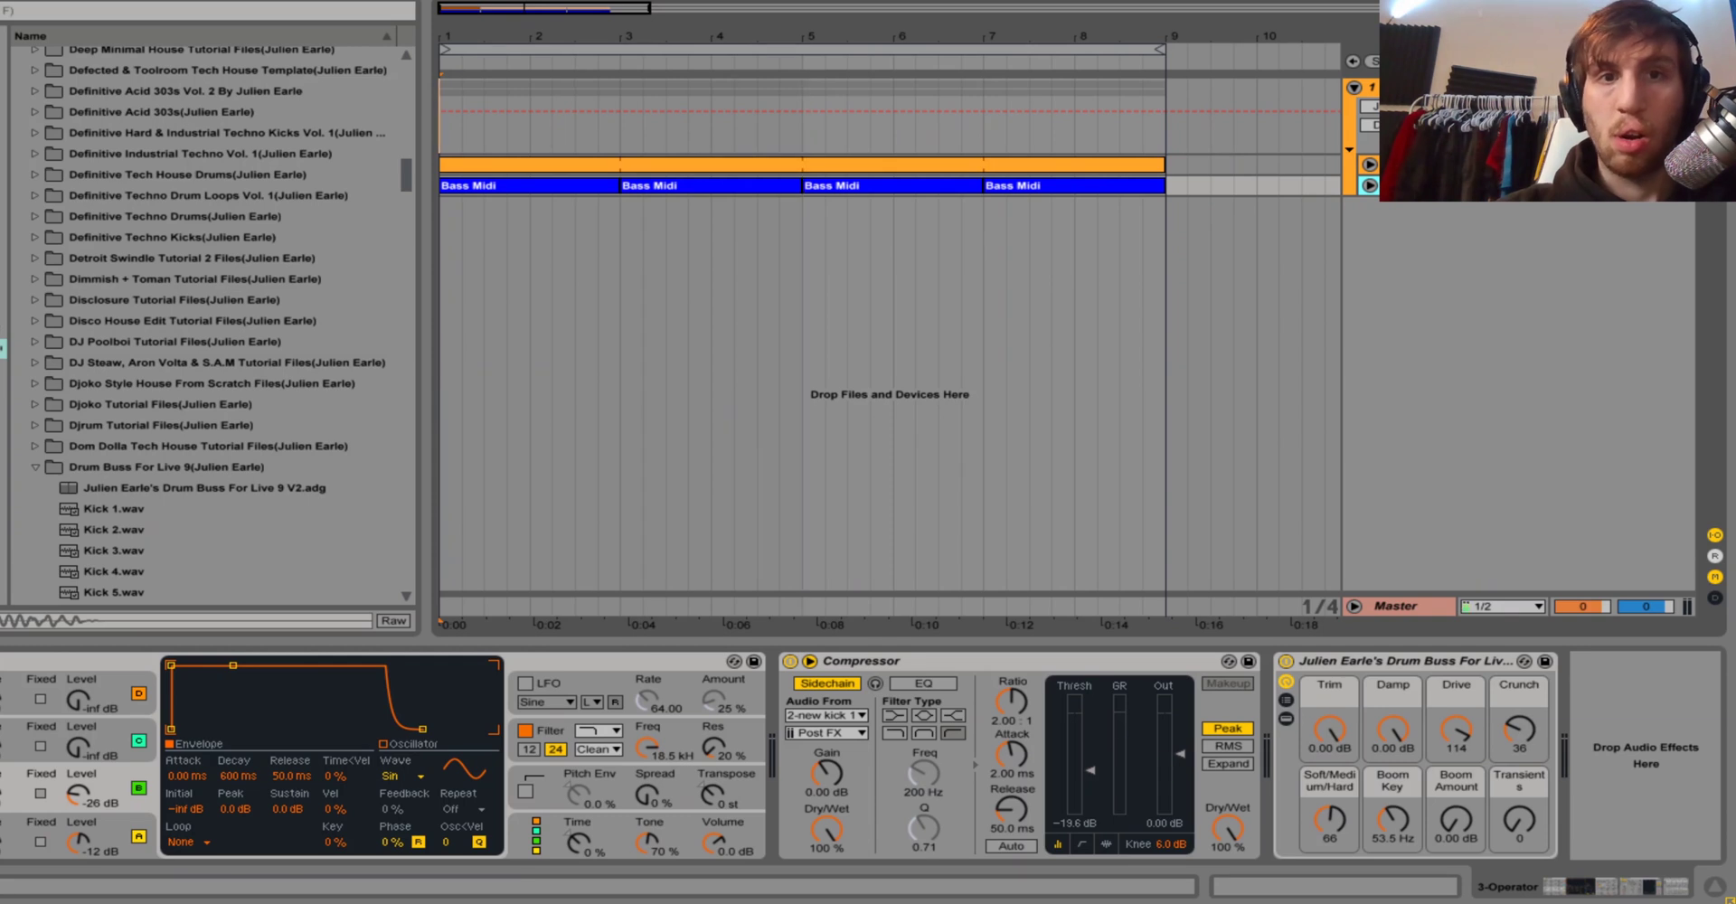
key("space")
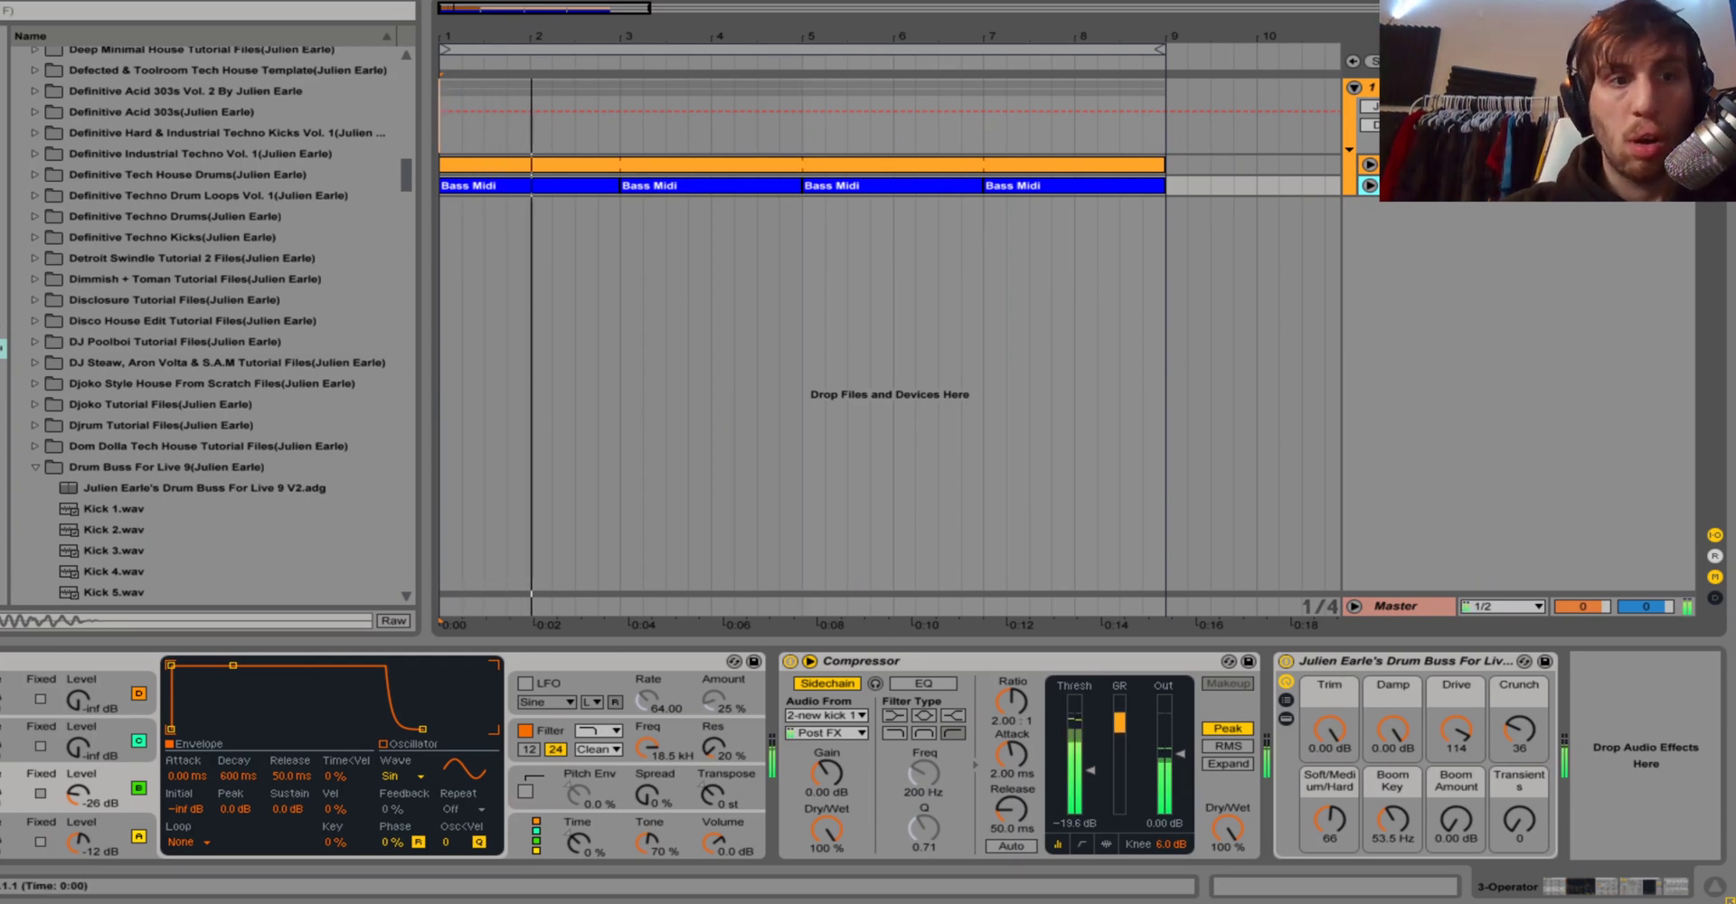
Look through the kick samples in the Drum Buss For Live 9 folder and select the rack preset file.
scroll(204, 362, "down", 3)
left_click(114, 570)
left_click(114, 529)
left_click(113, 404)
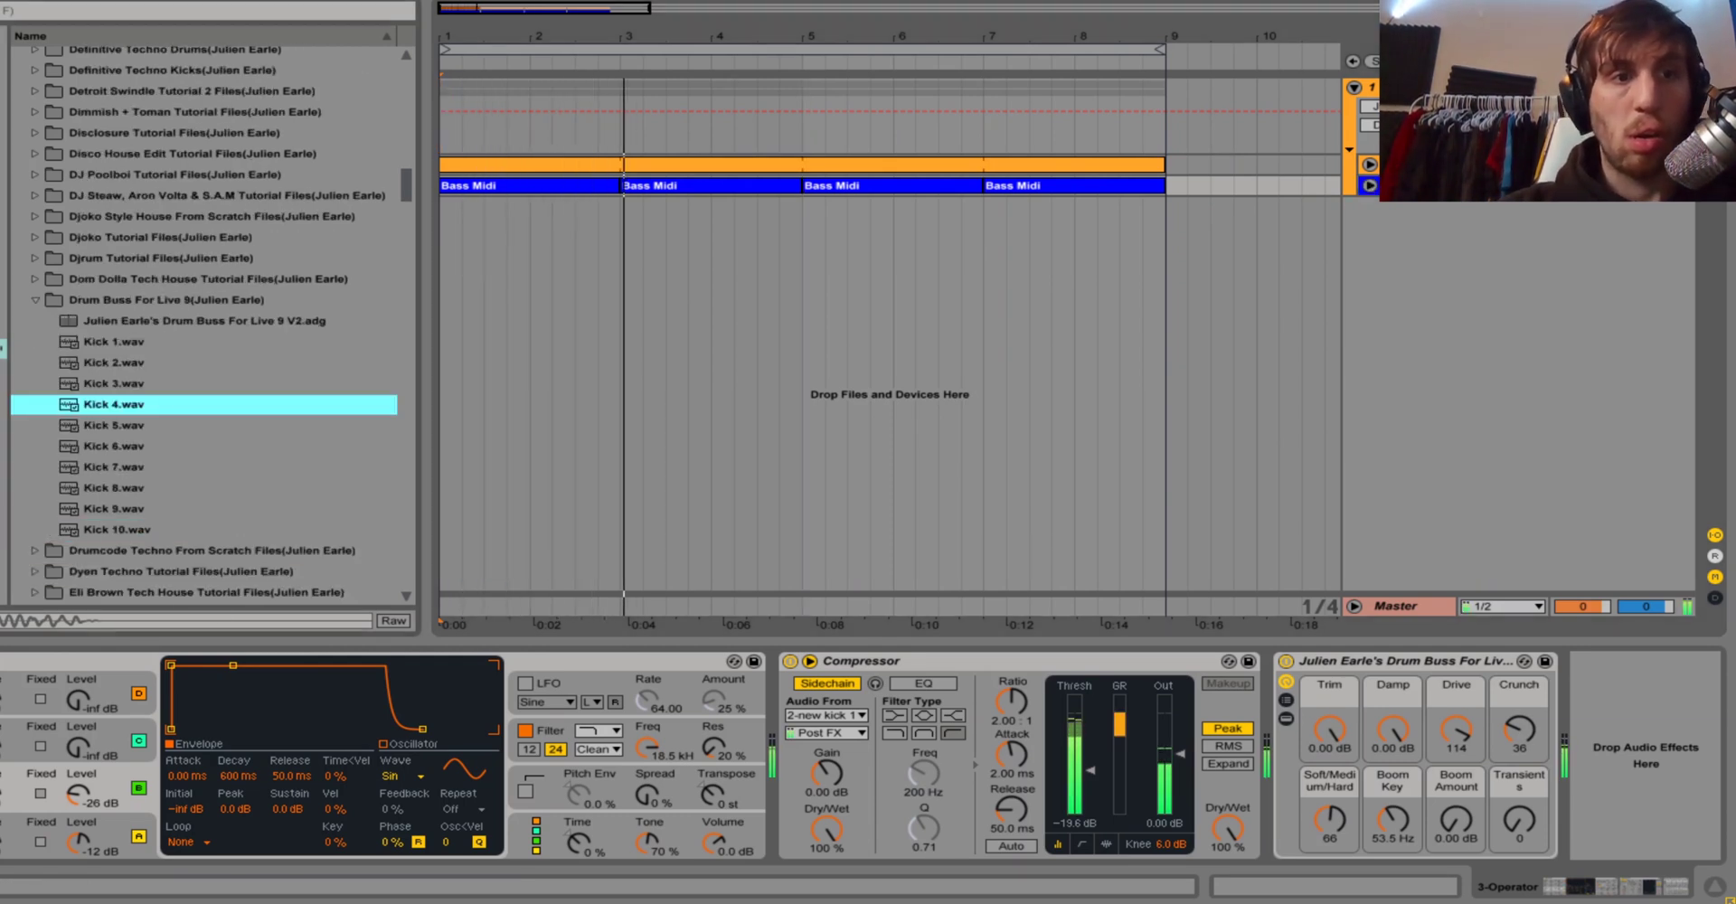
left_click(204, 321)
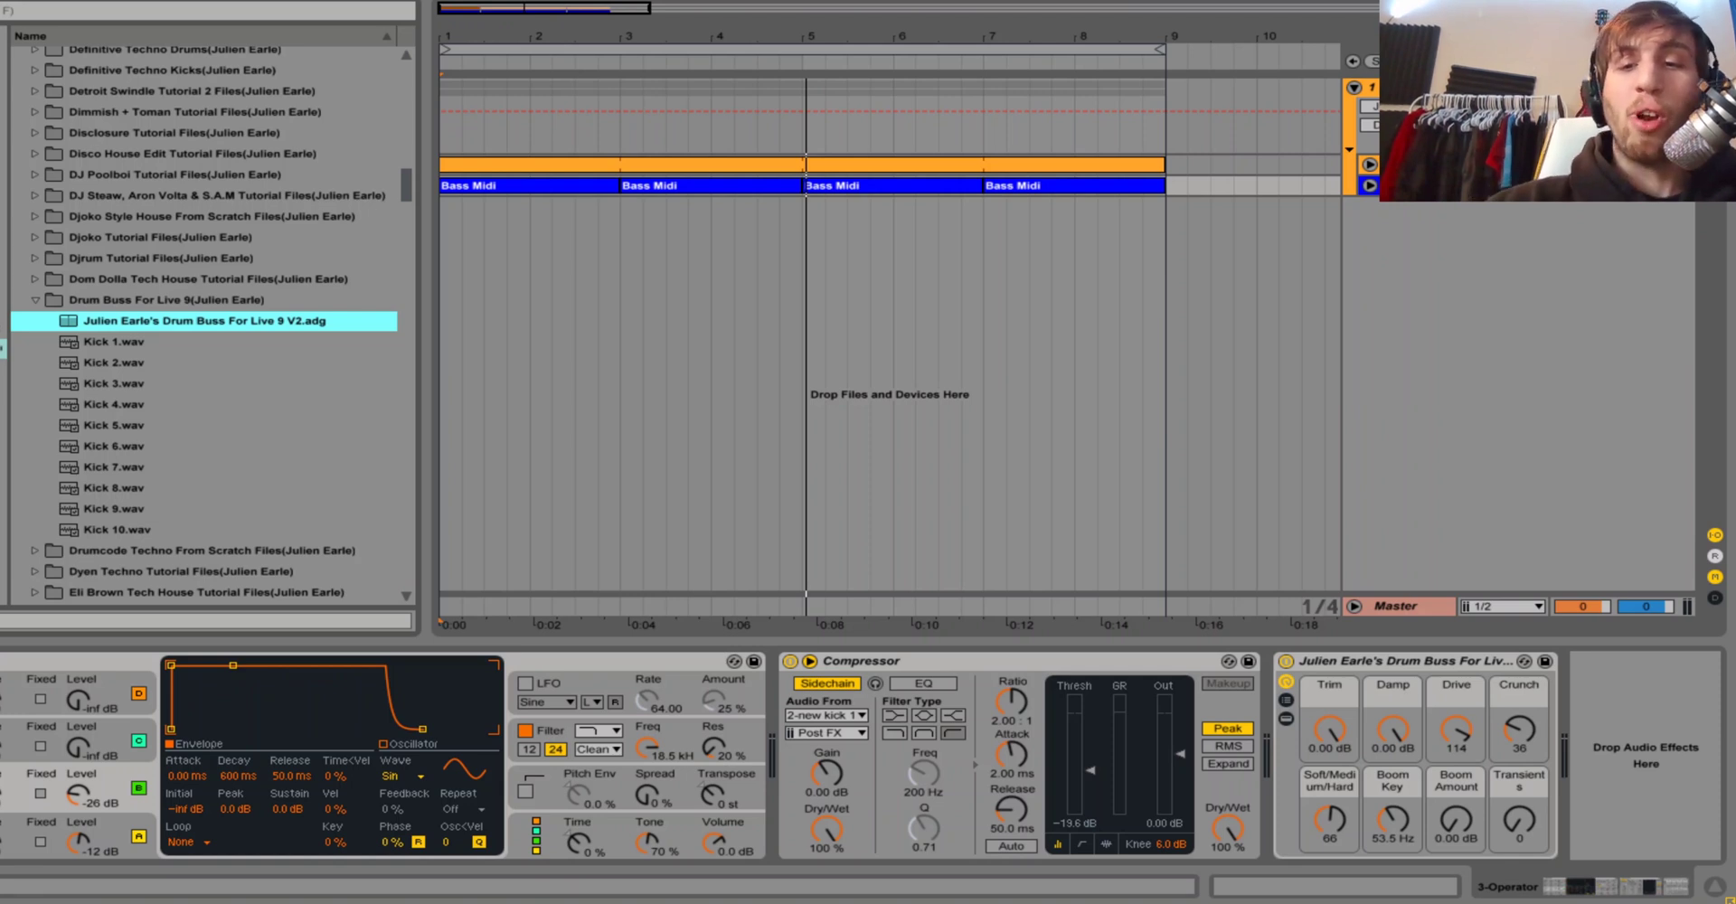
Select the bass track's Drum Buss rack and try its Trim control during playback.
left_click(1404, 661)
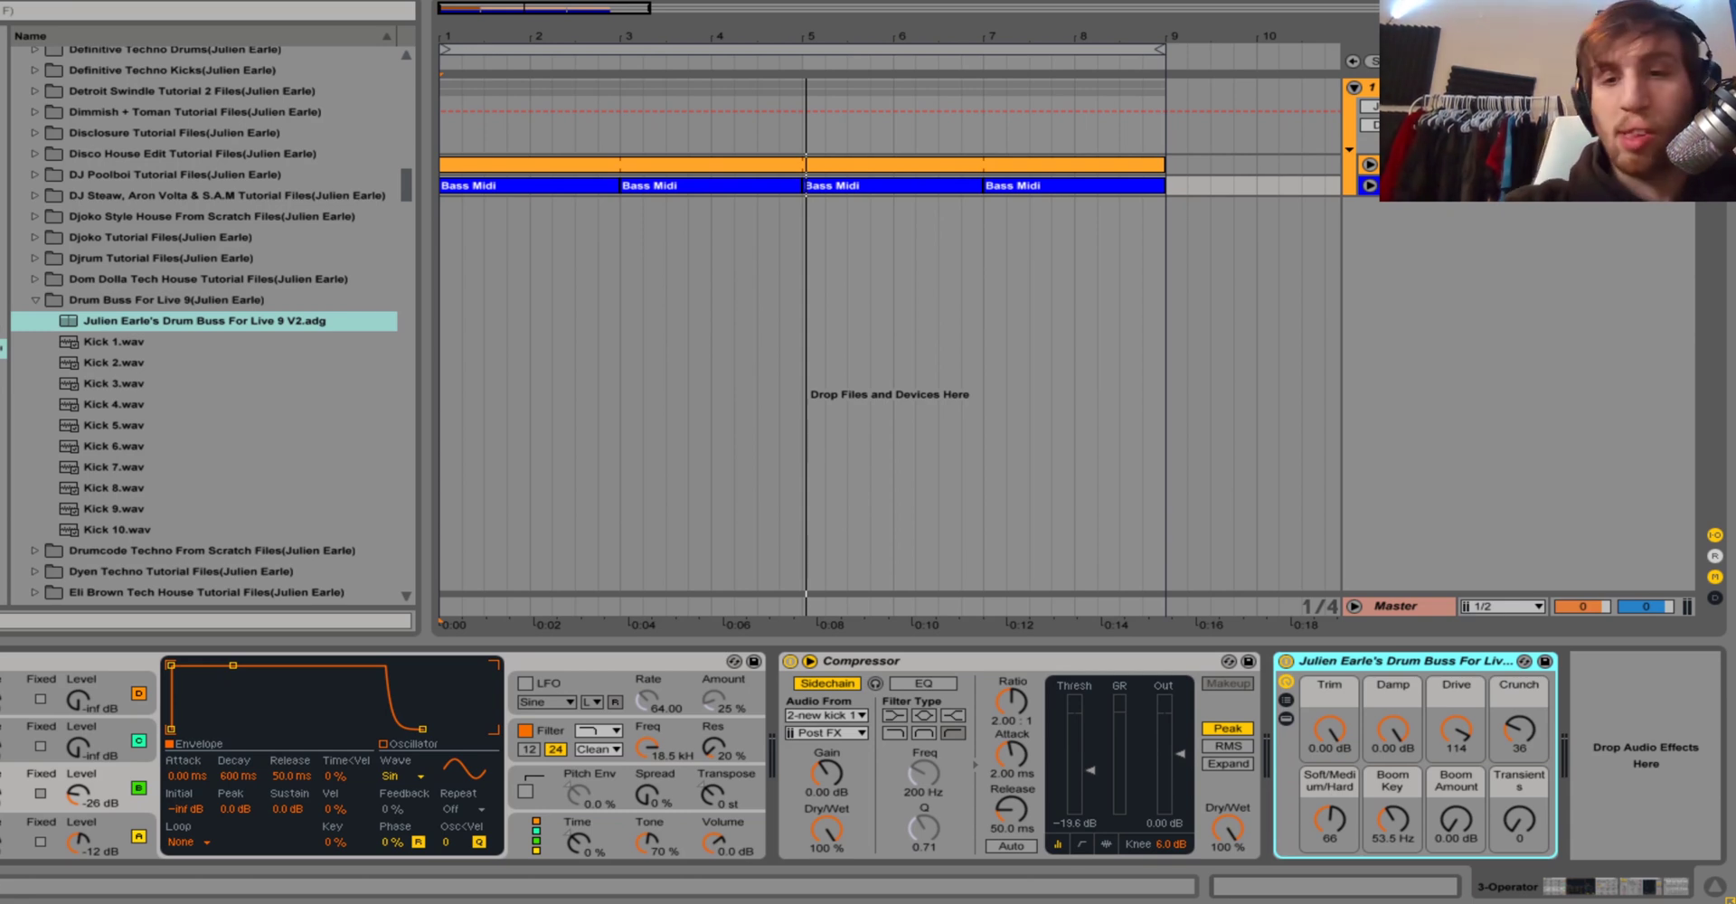
key("space")
mouse_move(1329, 730)
left_mouse_down()
mouse_move(1329, 759)
mouse_move(1329, 730)
left_mouse_up()
key("space")
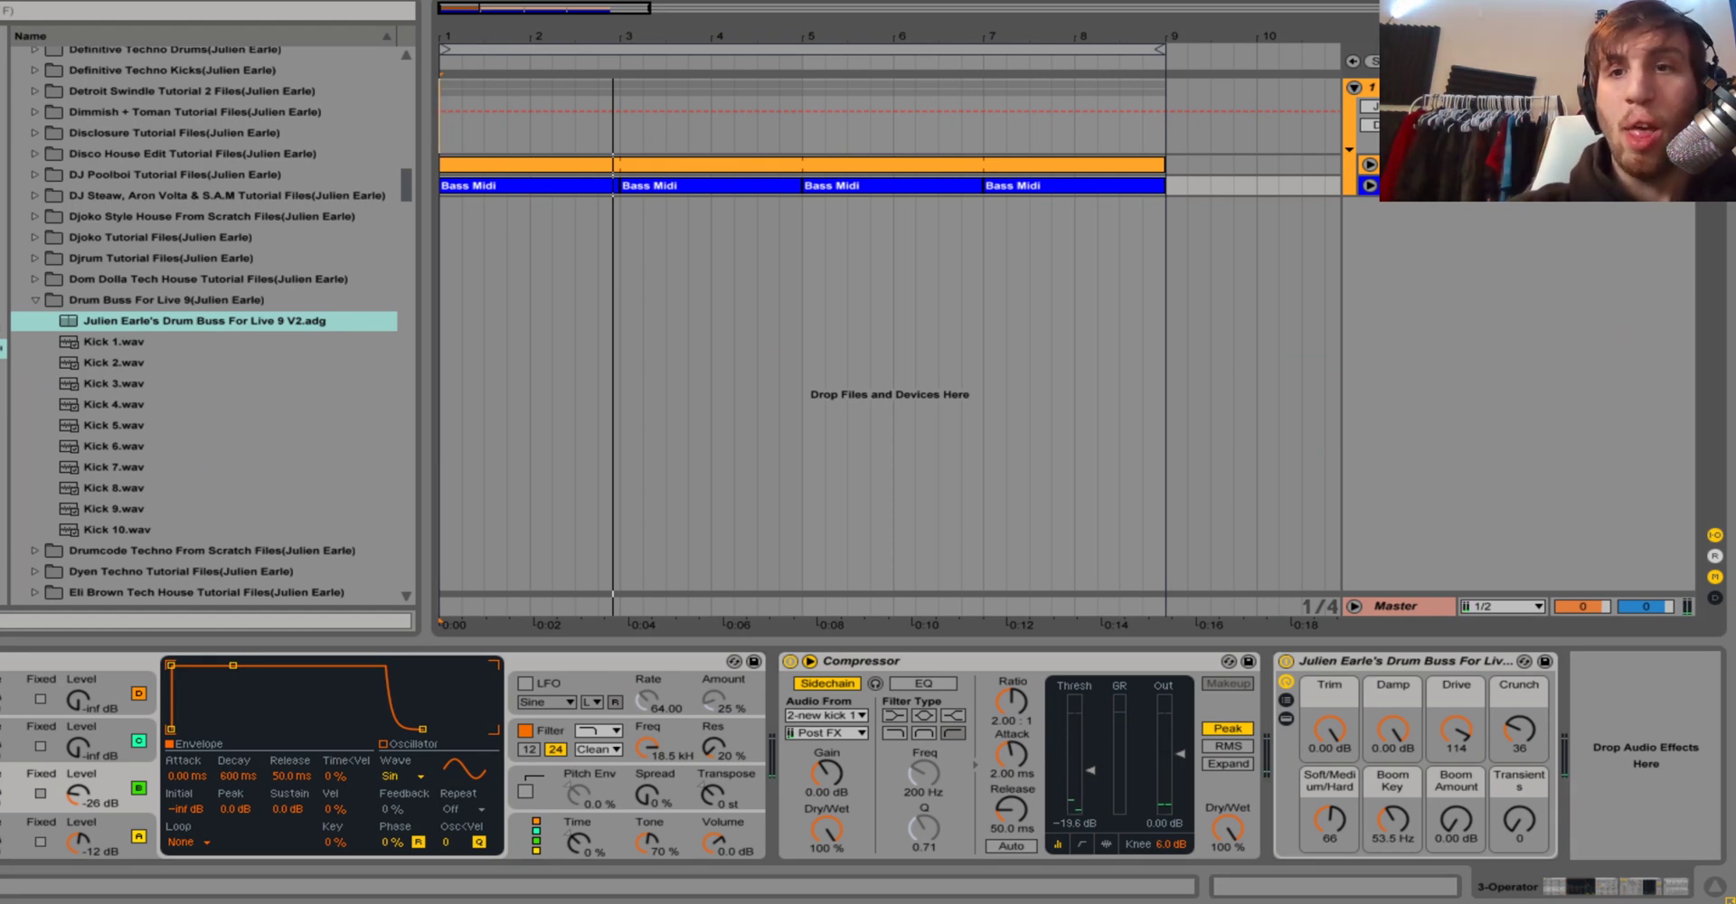
Lower Damp on the kick track's Drum Buss rack to -13.8 dB during playback and return it to 0 dB.
left_click(1410, 164)
key("space")
mouse_move(351, 729)
left_mouse_down()
mouse_move(351, 811)
mouse_move(352, 728)
left_mouse_up()
key("space")
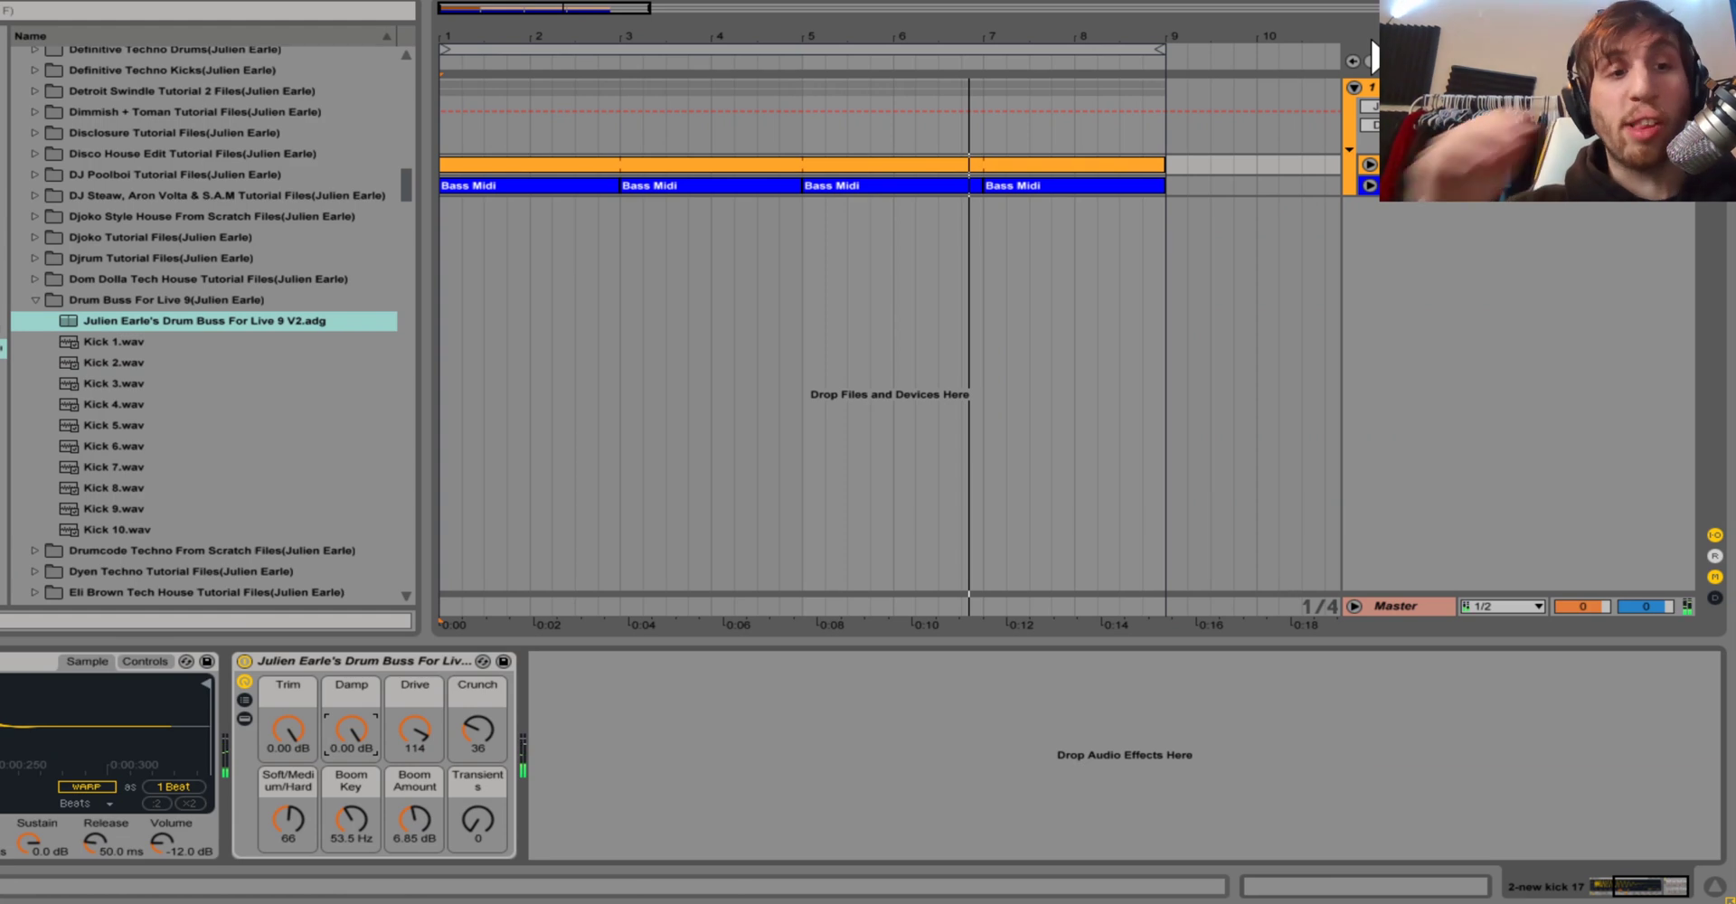
left_click_drag(352, 731, 352, 748)
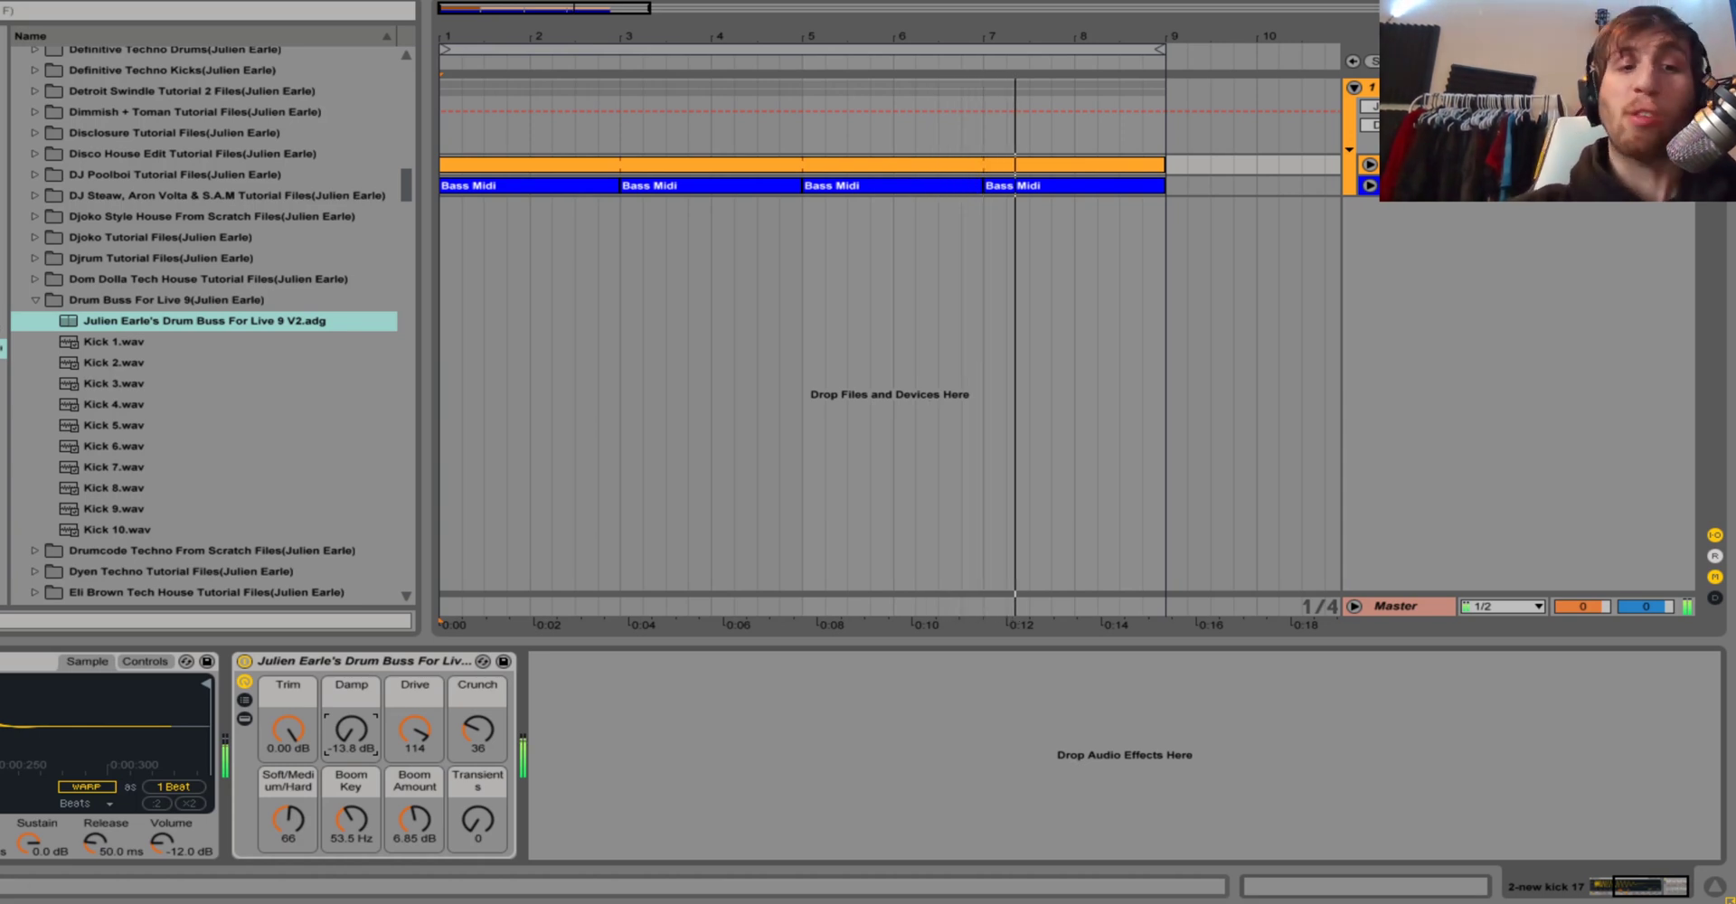
left_click_drag(352, 748, 352, 723)
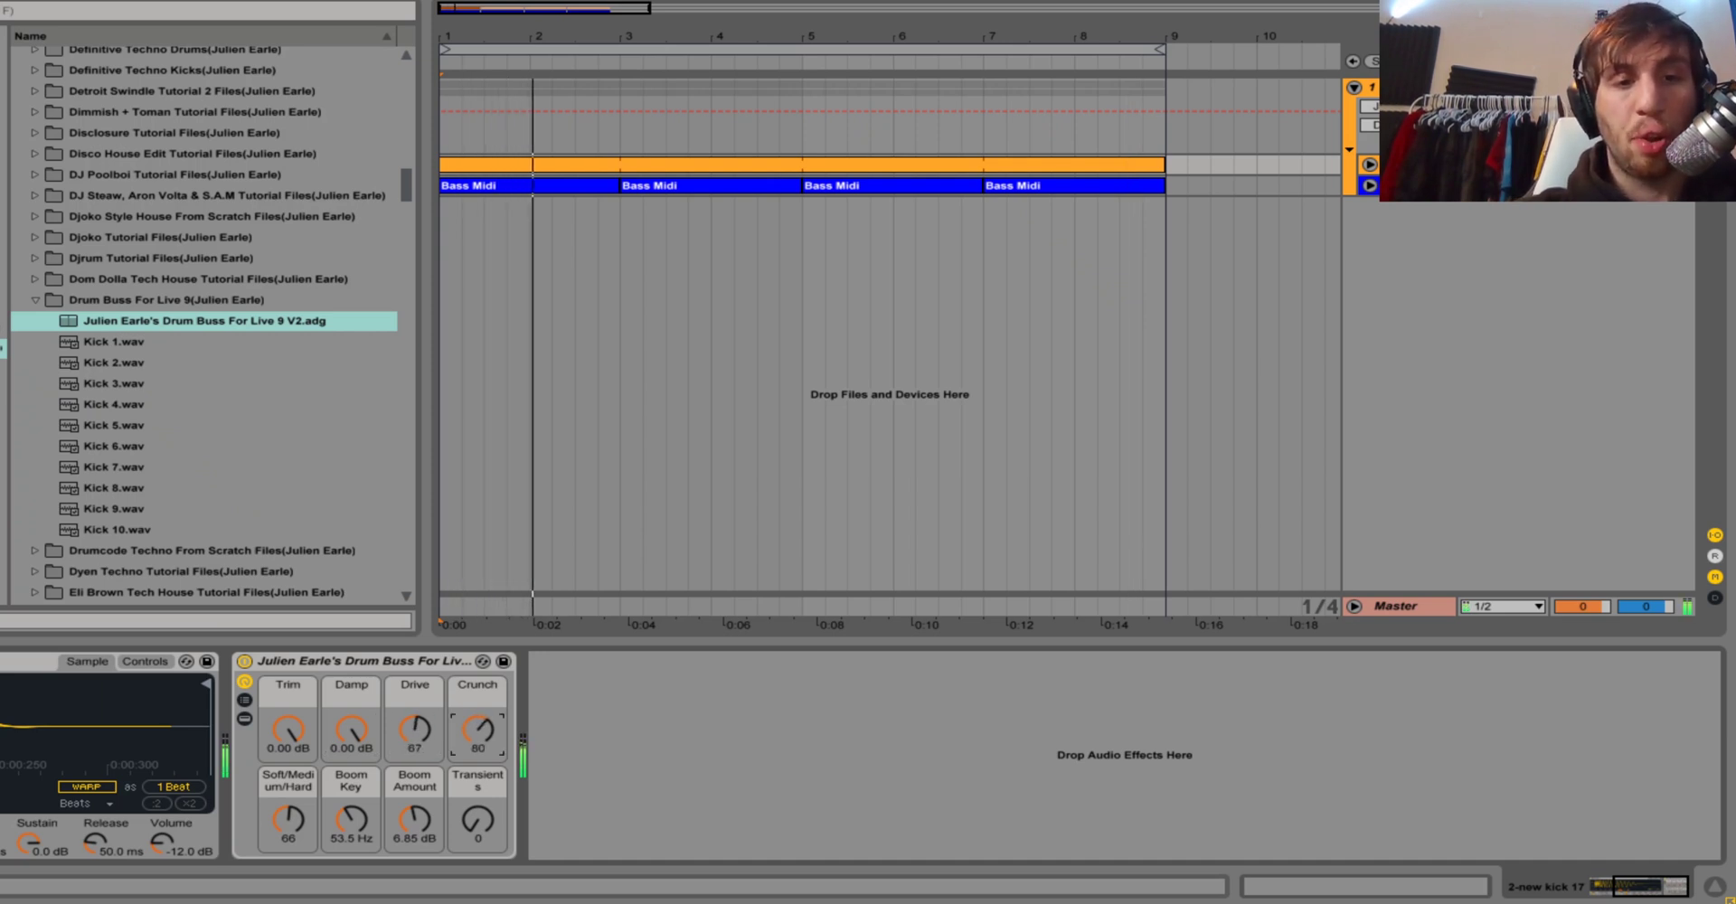
Try Drive, Crunch and Soft/Medium/Hard settings on the kick's Drum Buss rack, ending with Drive at 127 and Soft/Medium/Hard at 15.
left_click_drag(414, 730, 414, 699)
mouse_move(477, 748)
left_mouse_down()
mouse_move(414, 711)
mouse_move(477, 736)
mouse_move(478, 702)
mouse_move(477, 733)
left_mouse_up()
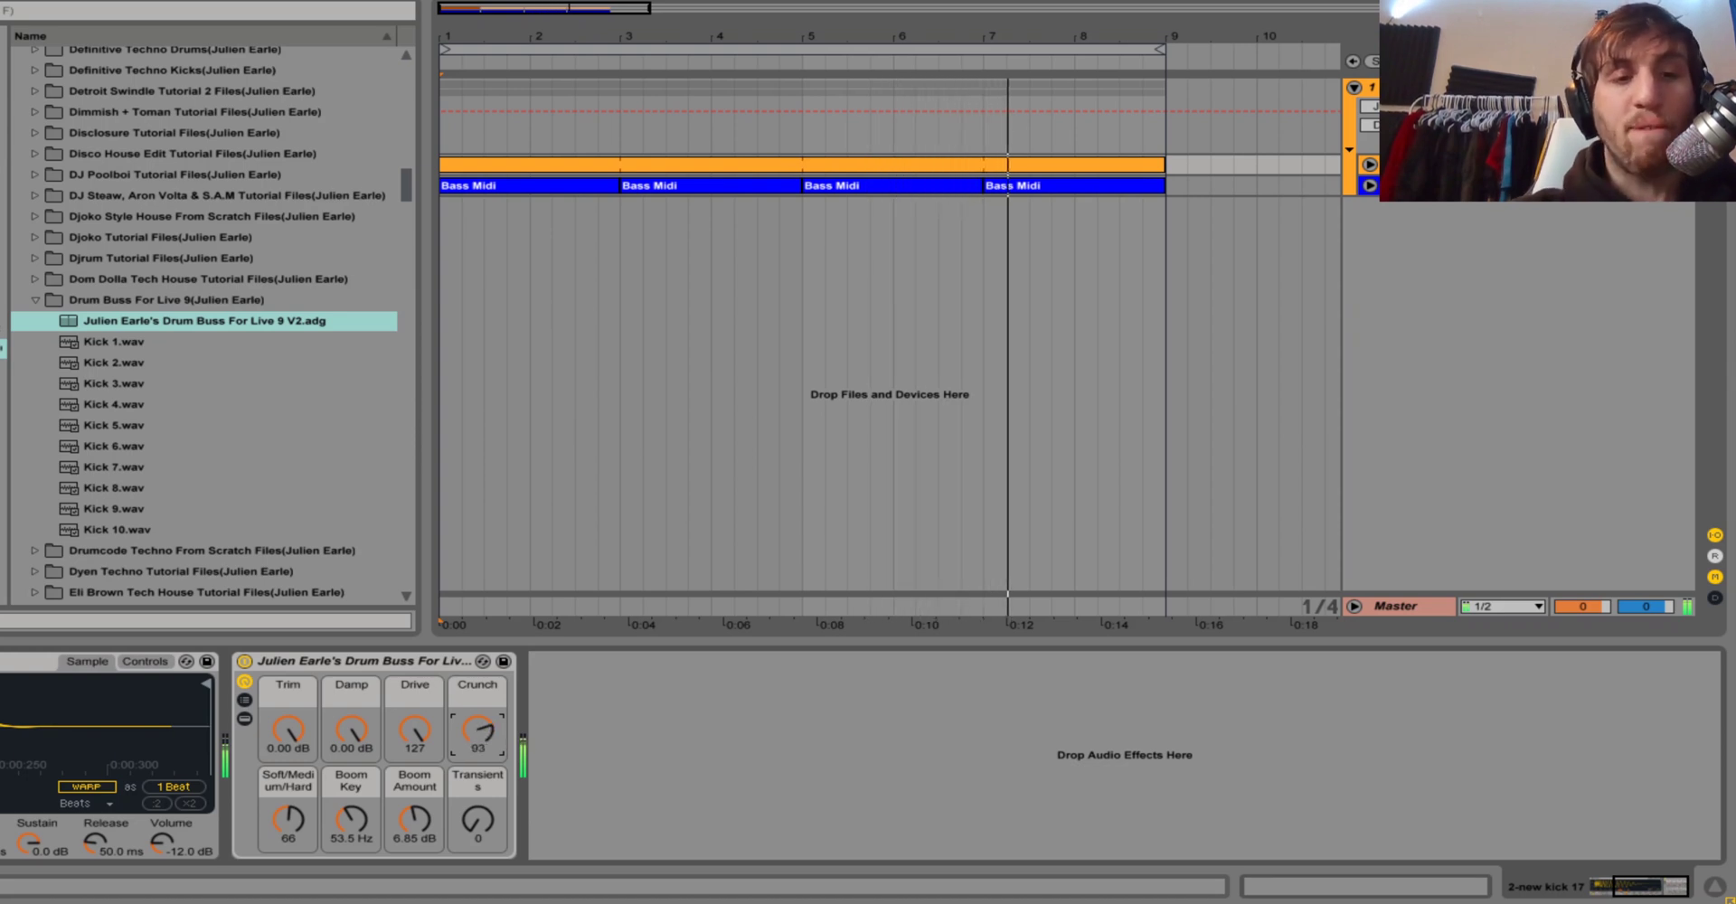
left_click_drag(288, 820, 288, 780)
left_click_drag(415, 729, 415, 784)
left_click_drag(288, 818, 288, 899)
left_click_drag(415, 729, 415, 673)
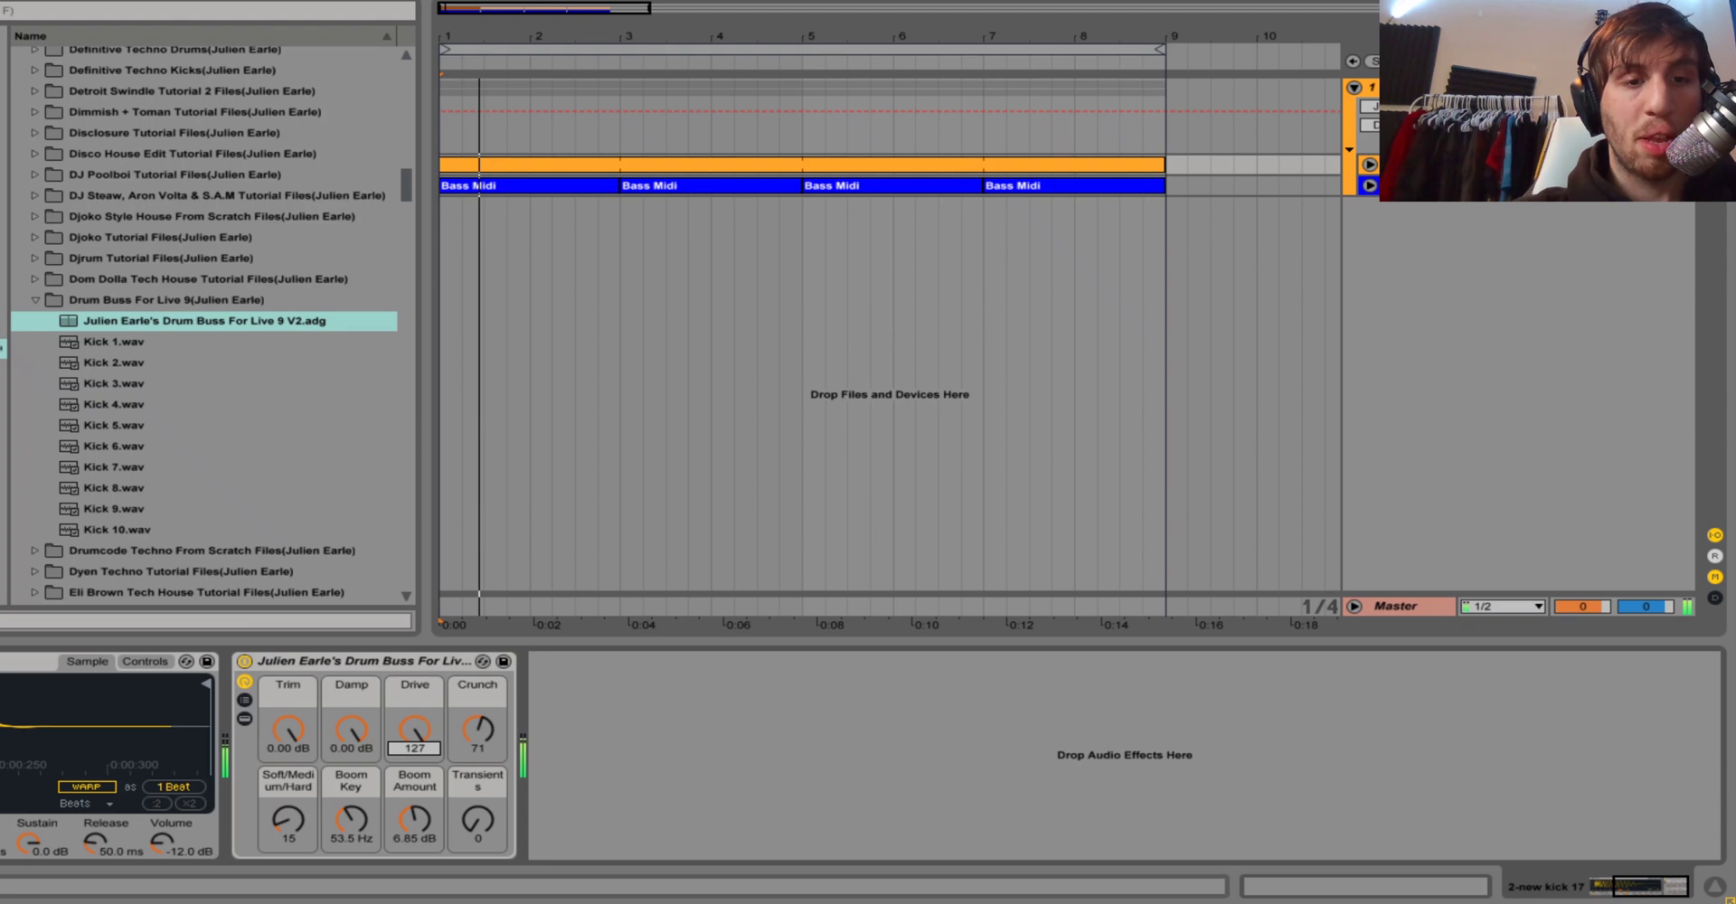
Set the kick rack's Soft/Medium/Hard to 72 and Crunch to 118.
left_click_drag(477, 729, 477, 733)
left_click_drag(288, 818, 289, 766)
left_click_drag(478, 729, 478, 696)
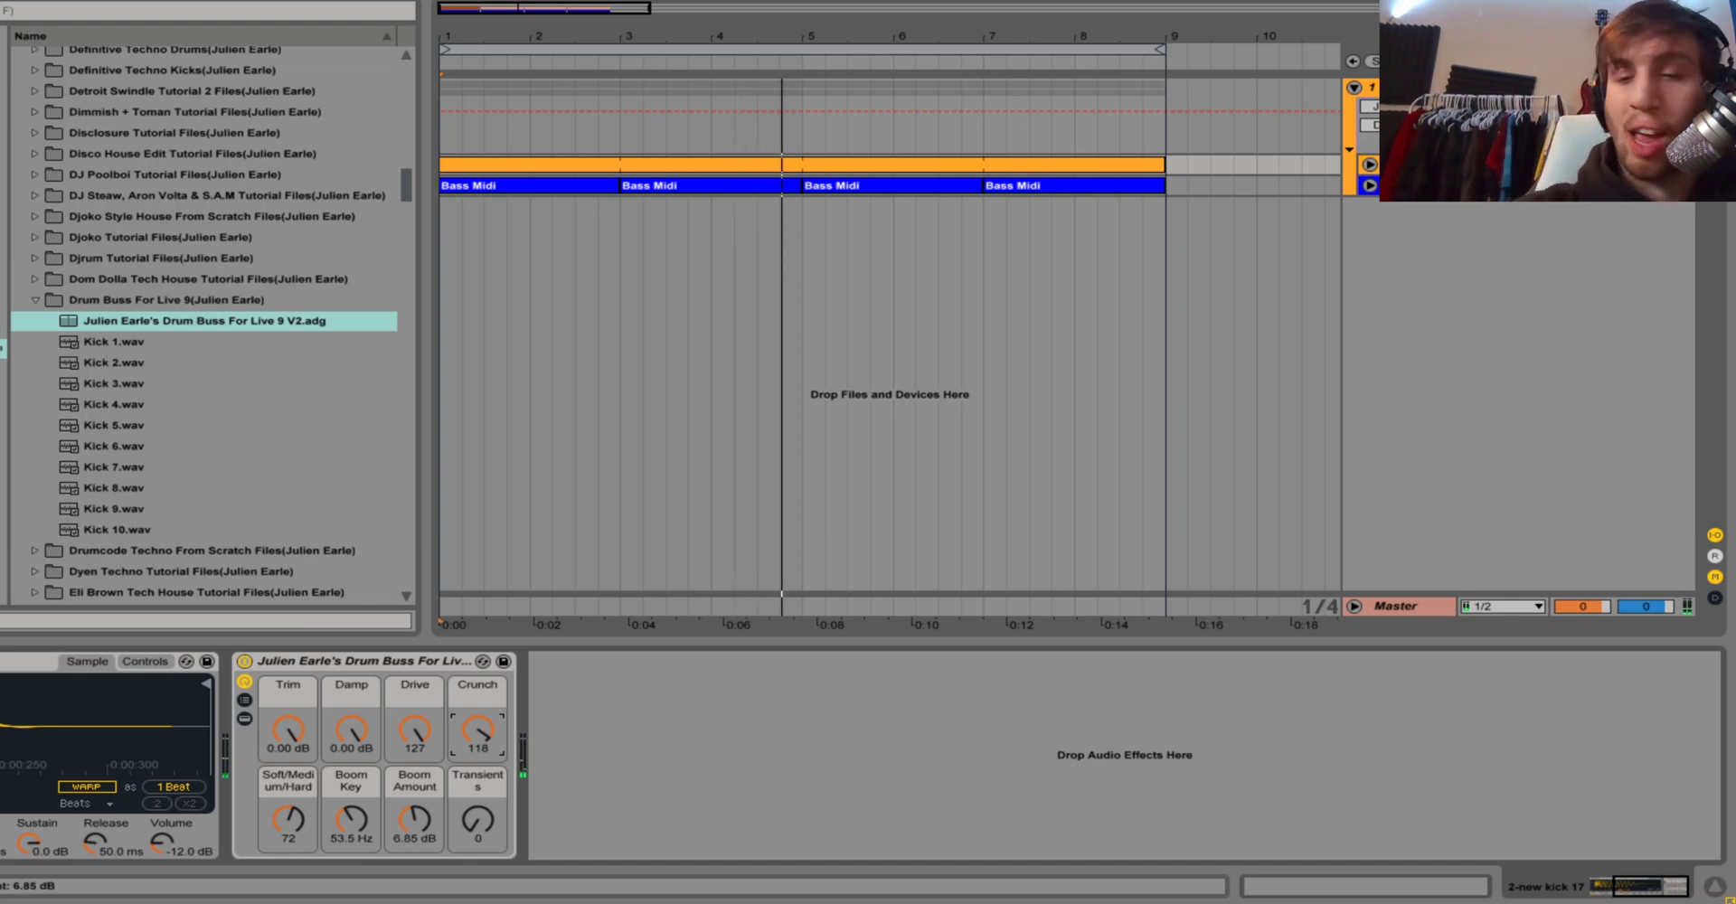
key("space")
Set the kick rack's Boom Key to 50.8 Hz and Boom Amount to 5.79 dB, and play back the result.
mouse_move(414, 819)
left_mouse_down()
mouse_move(414, 771)
mouse_move(415, 793)
left_mouse_up()
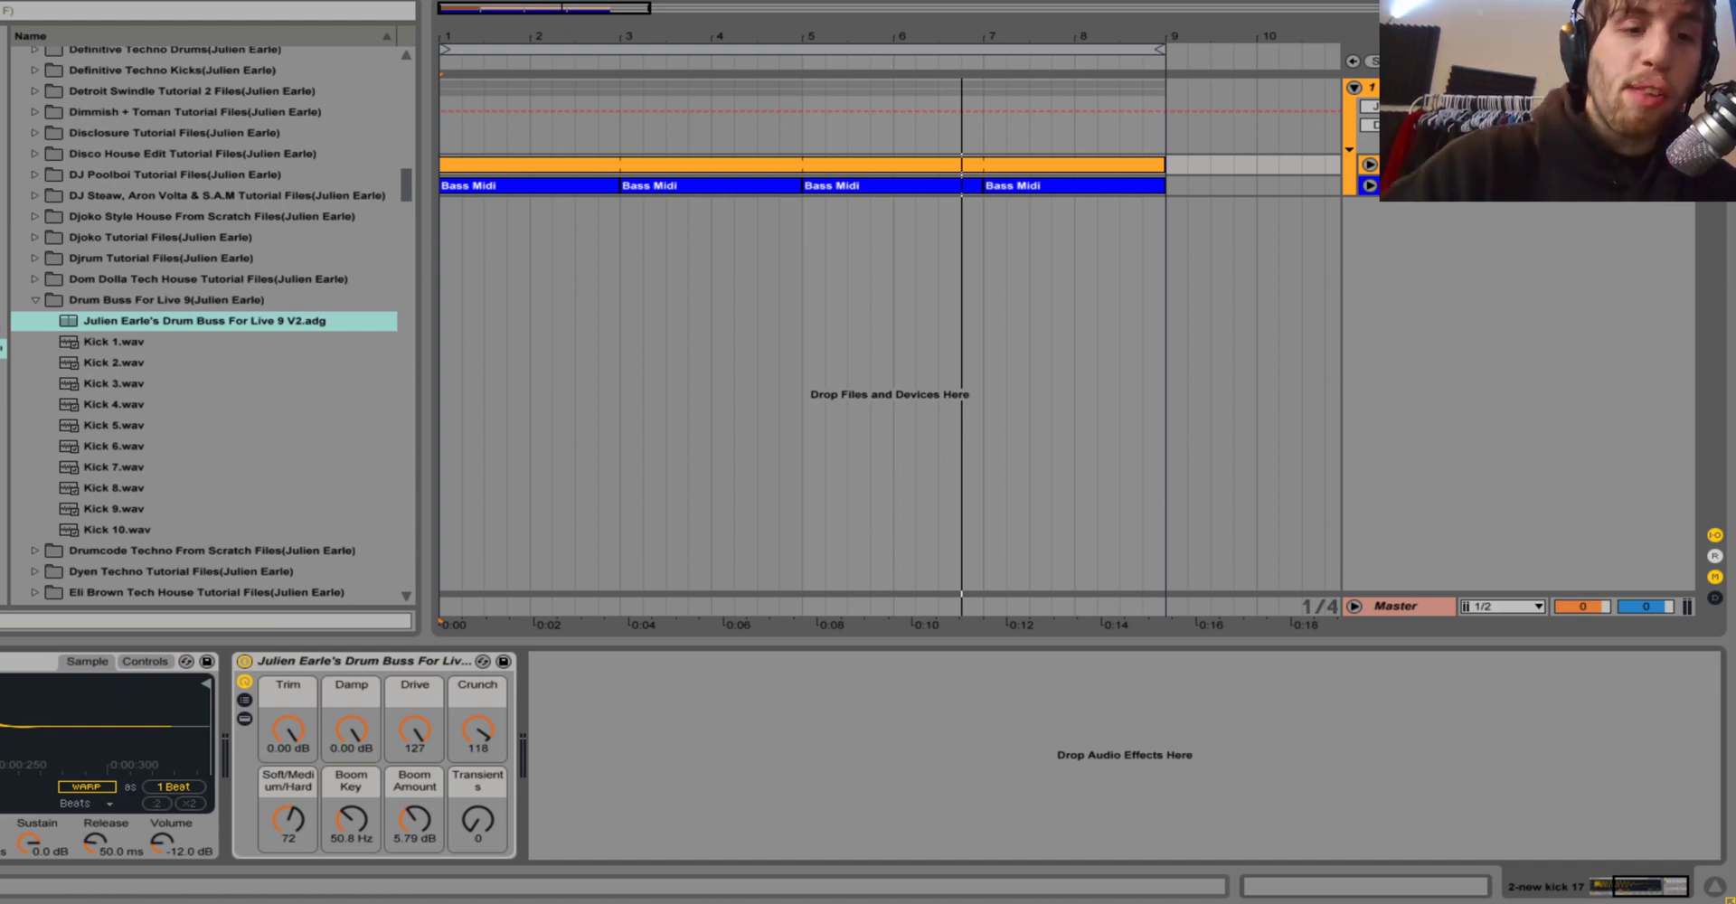
key("space")
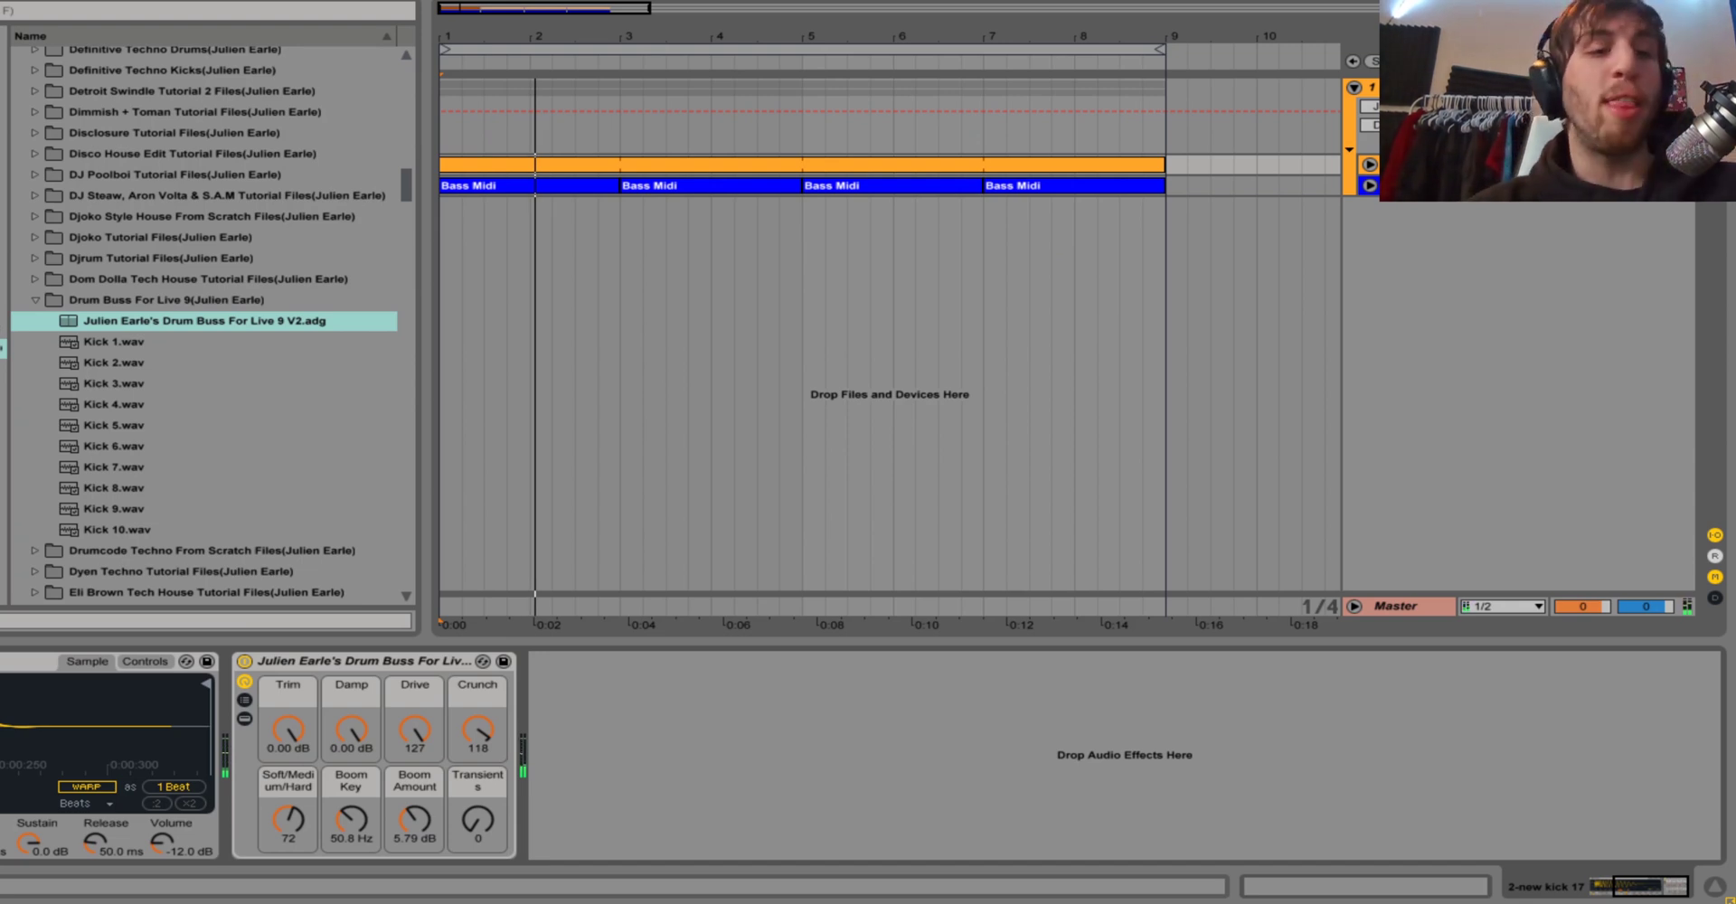
key("space")
Set the kick rack's Transients to 74, auditioning it with the kick sample's end temporarily shortened.
left_click_drag(478, 819, 479, 777)
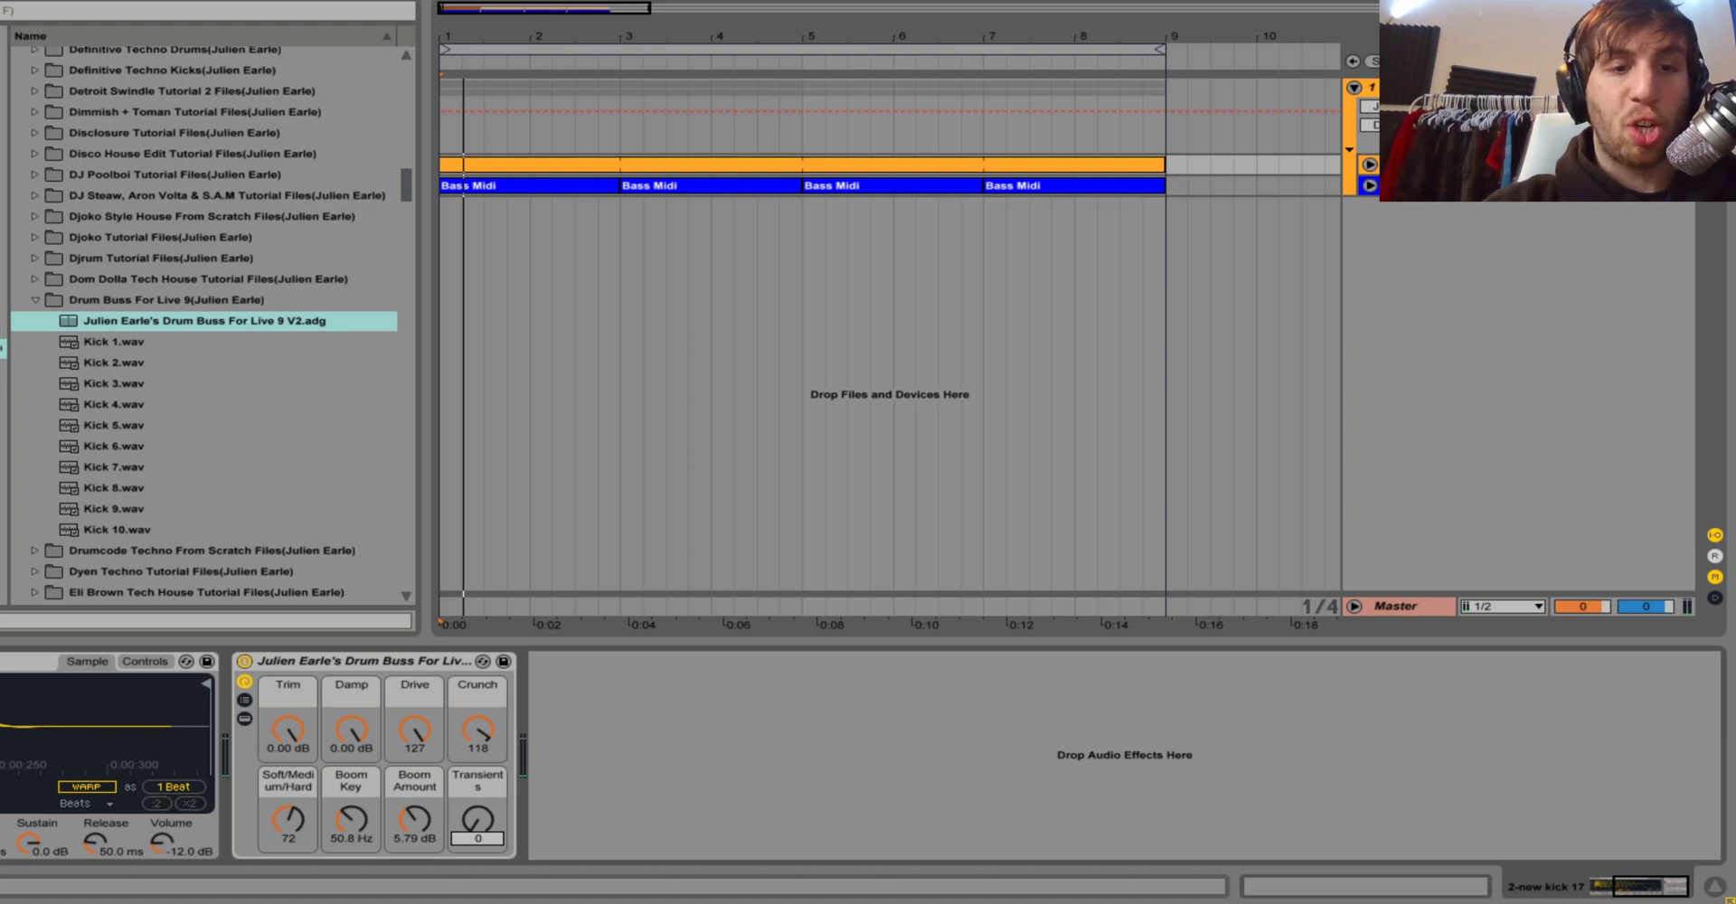
scroll(526, 754, "left", 5)
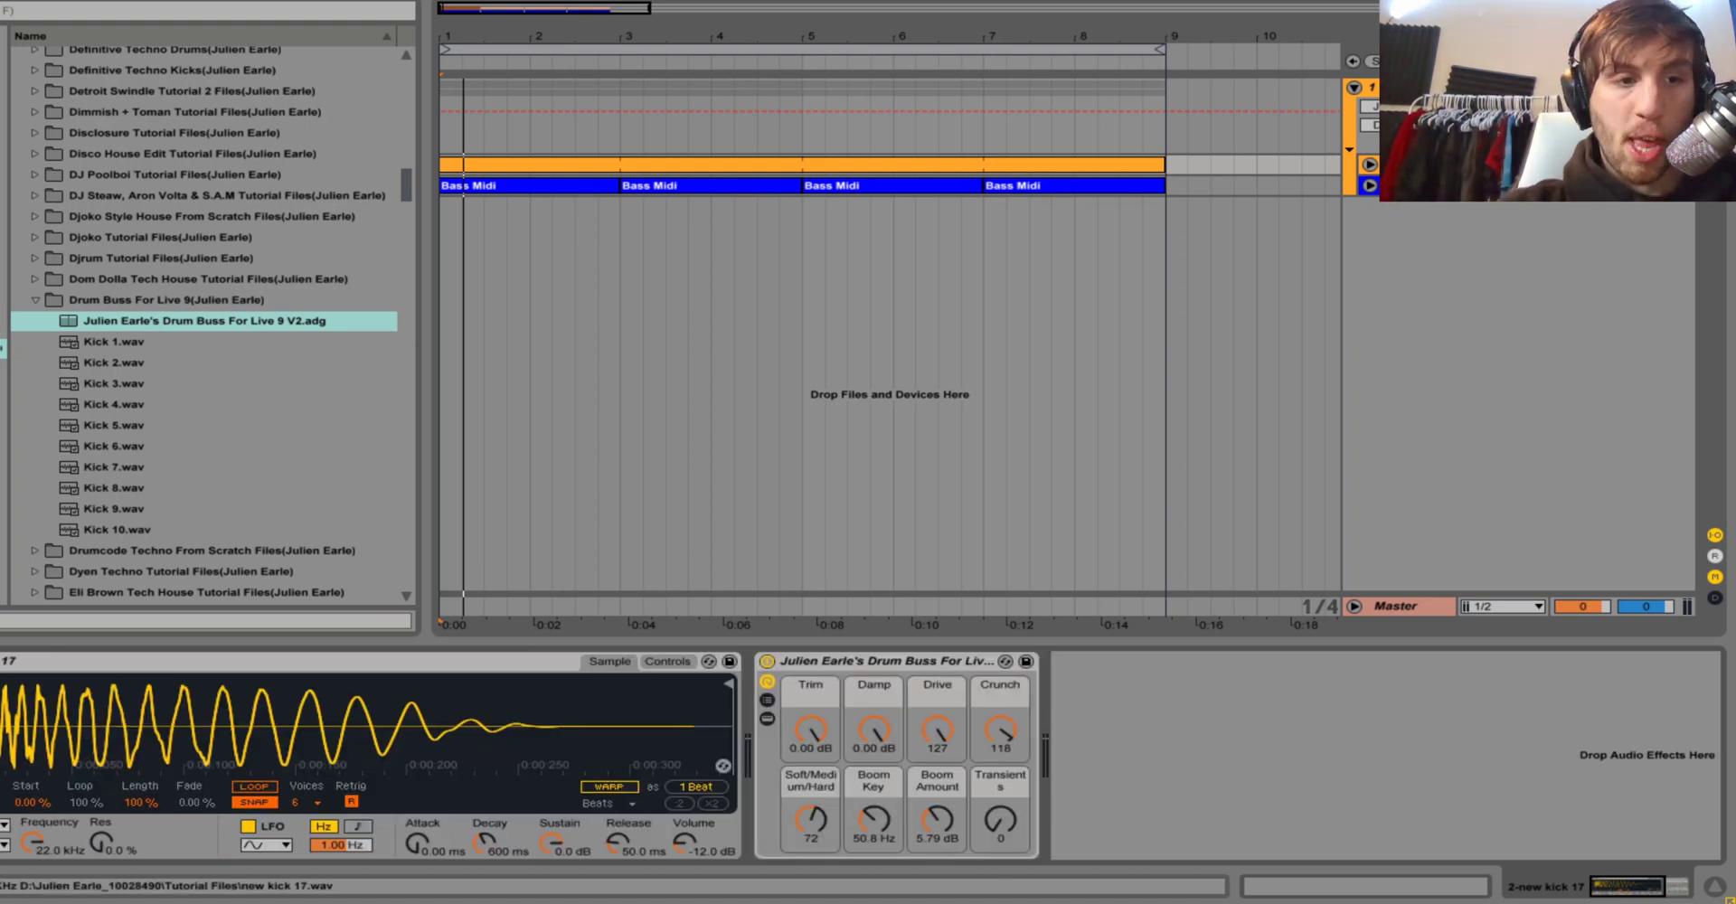
left_click_drag(18, 714, 19, 769)
scroll(366, 723, "down", 3)
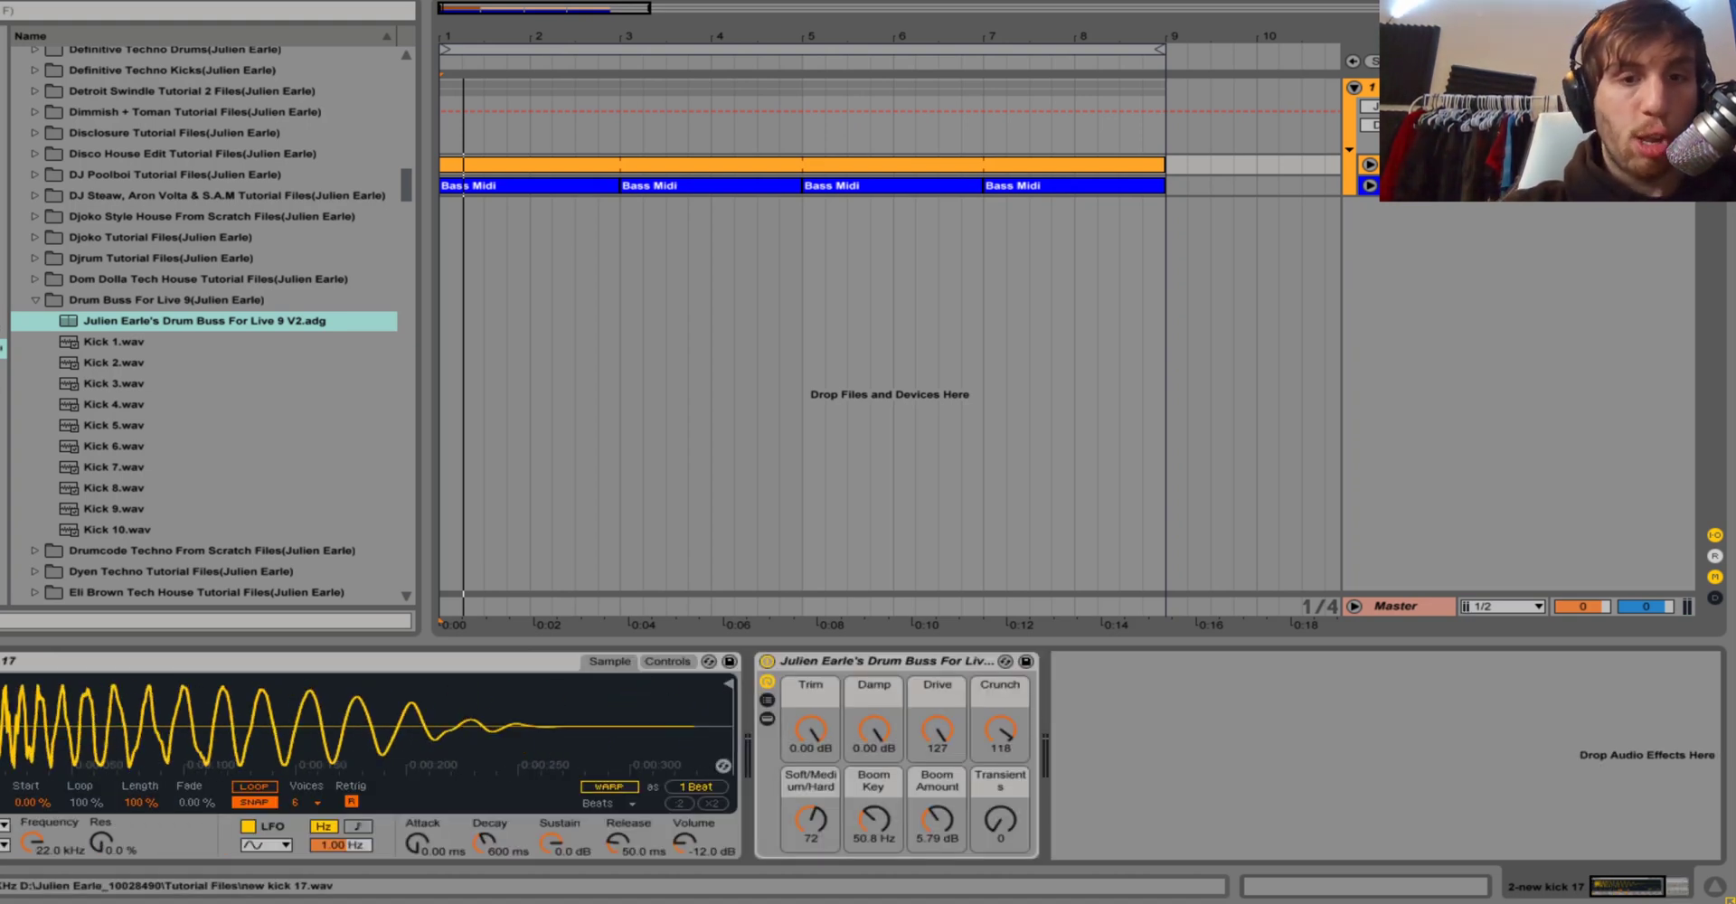
left_click_drag(727, 683, 87, 684)
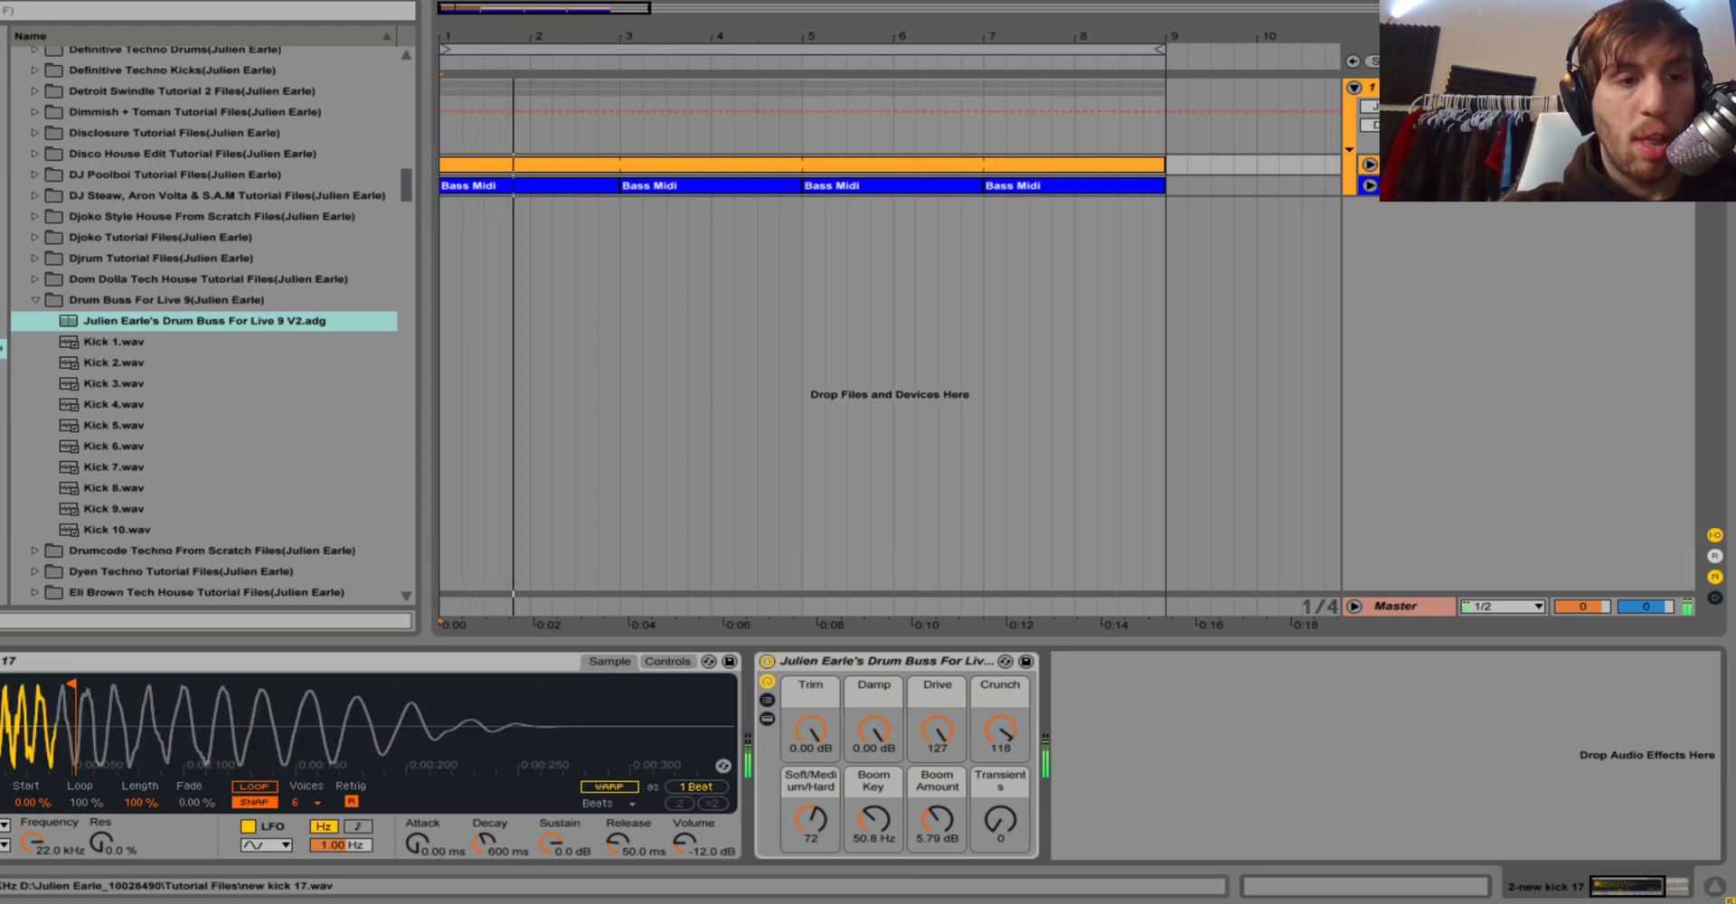
key("space")
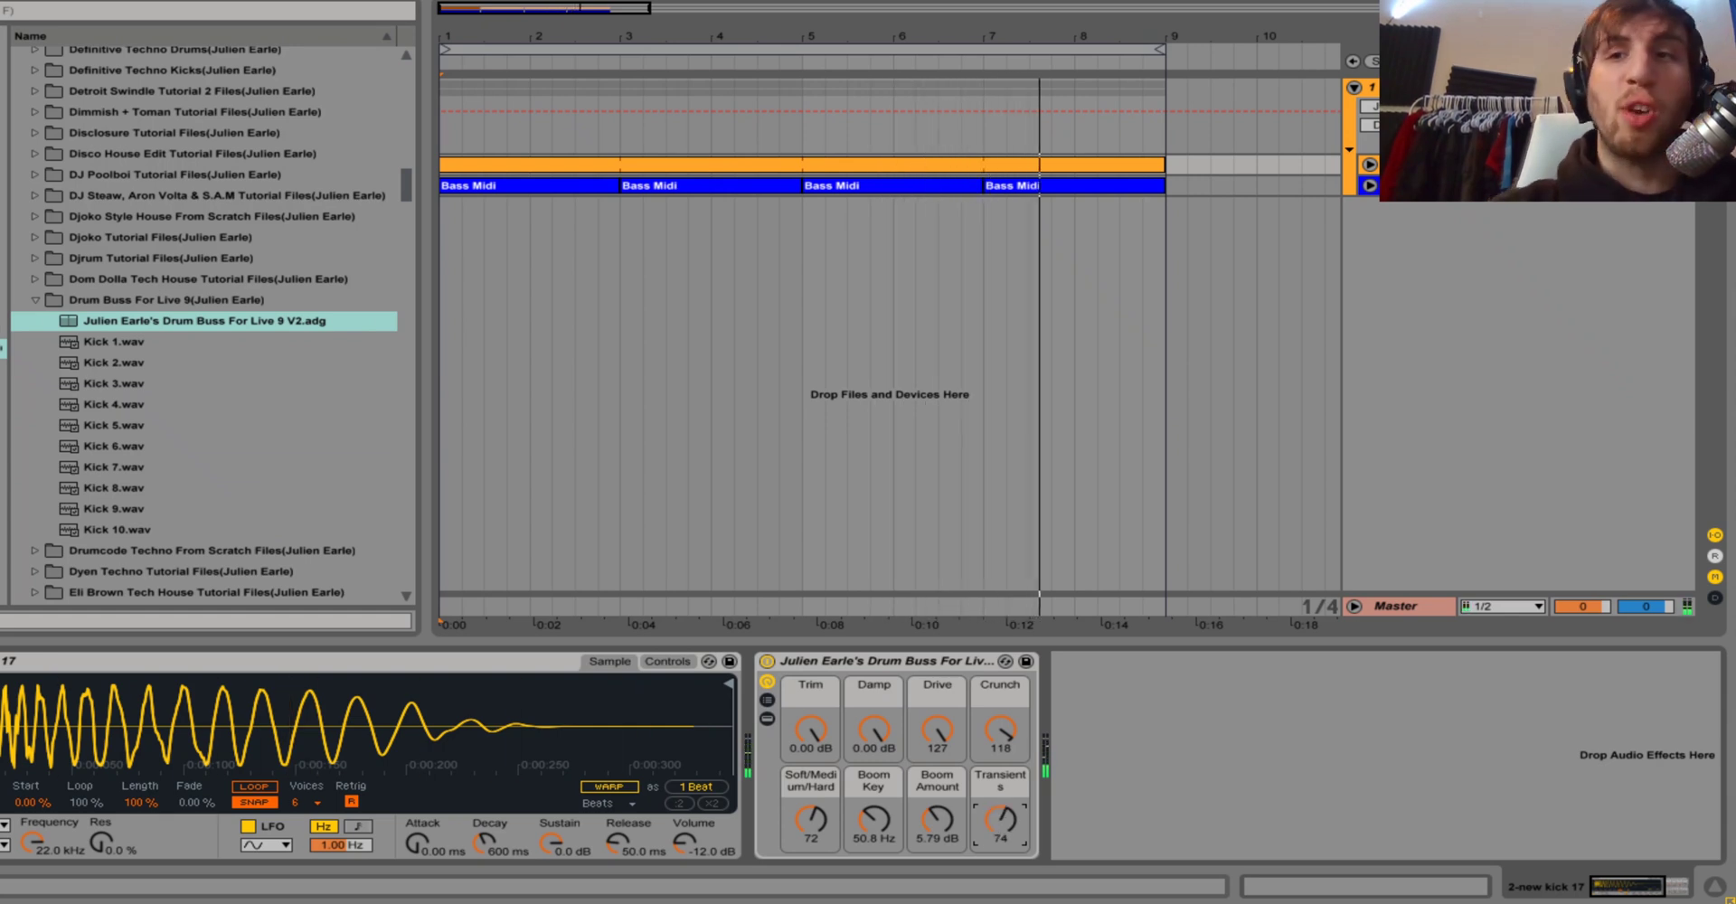
left_click(1582, 106)
key("space")
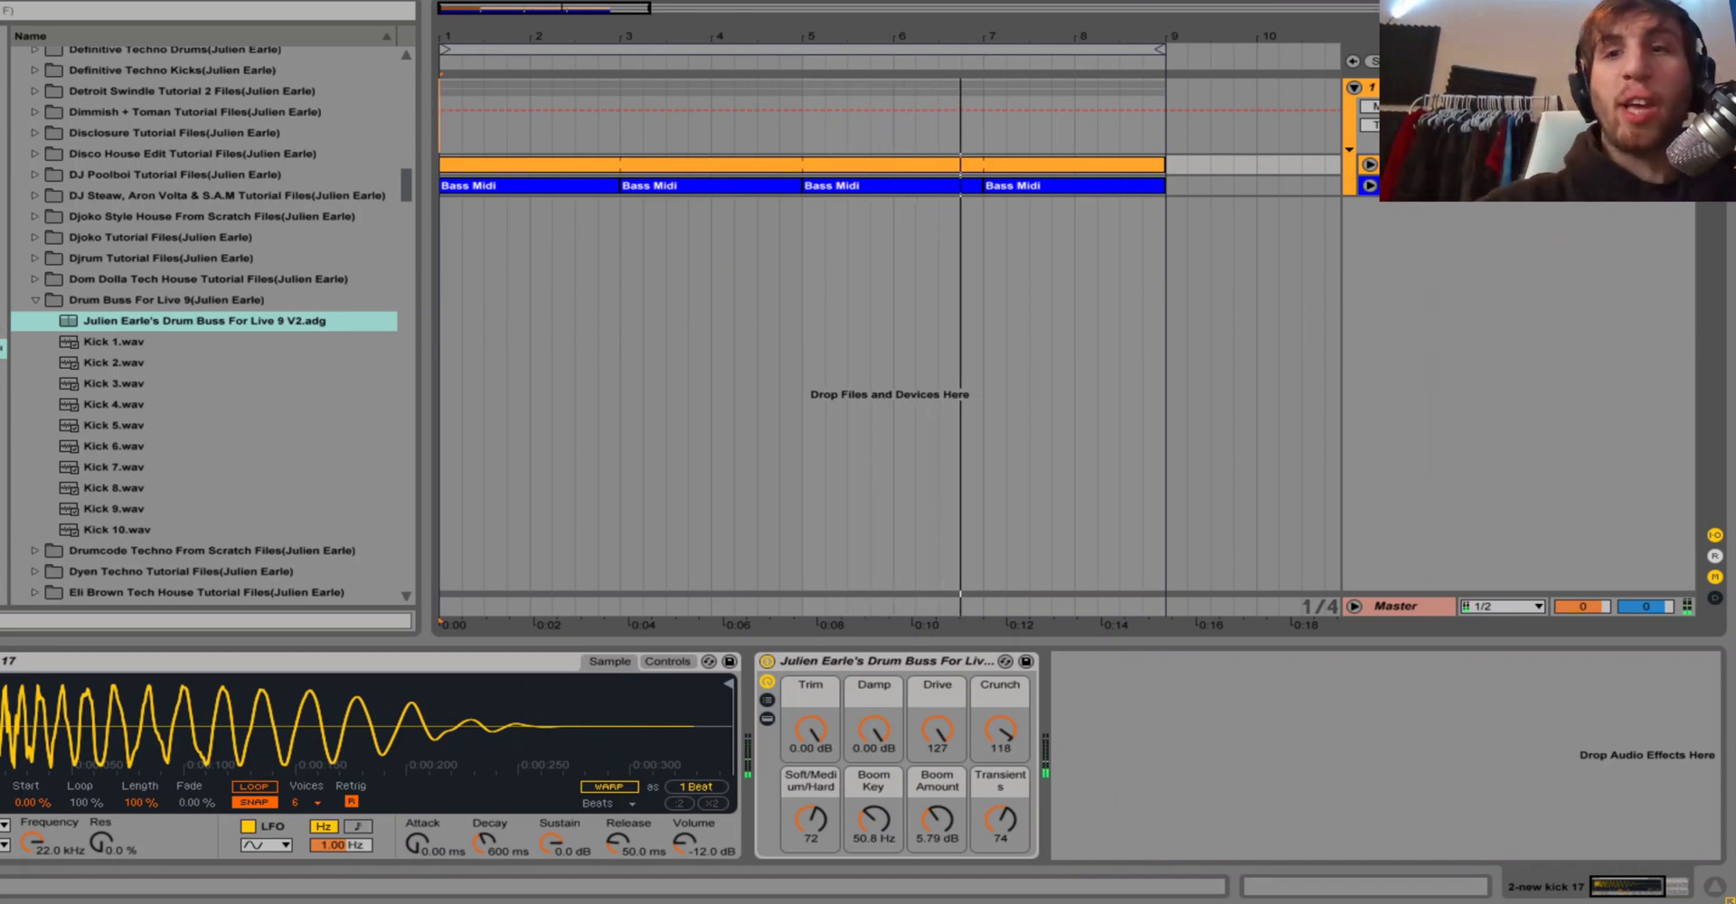
Add Loop 2 2 Hats.wav from the Loop 2 128 Bpm folder of Definitive Techno Drum Loops Vol. 1 to a new audio track at bar 1.
left_click(1411, 186)
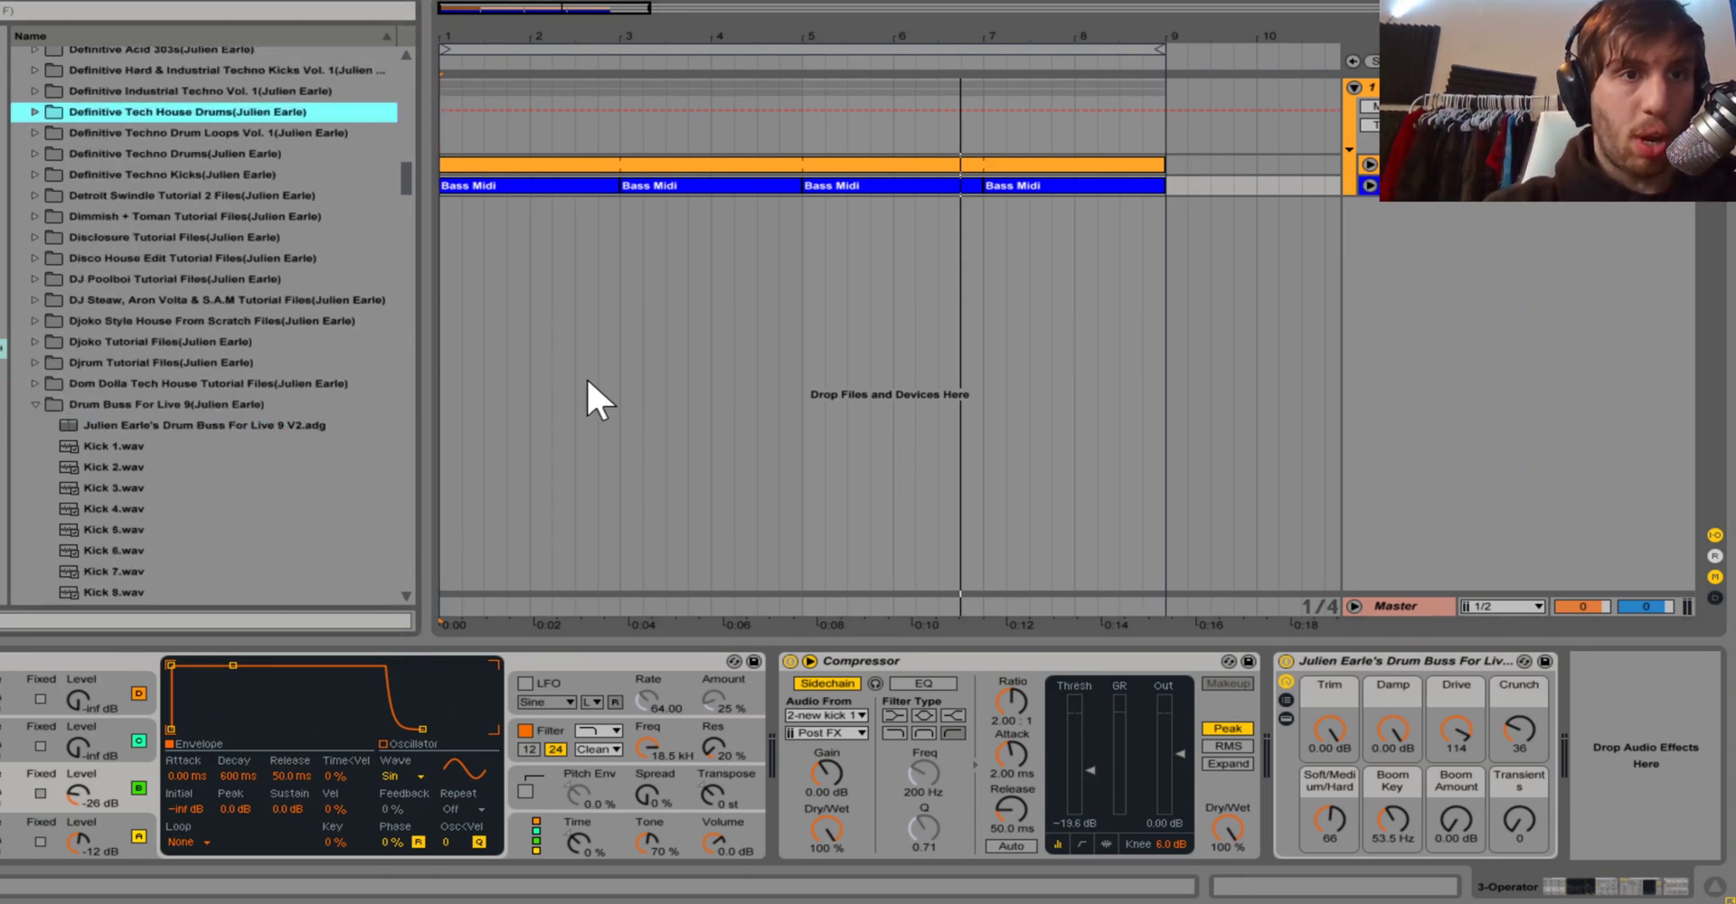
key("Down")
key("Right")
key("Down")
key("Down")
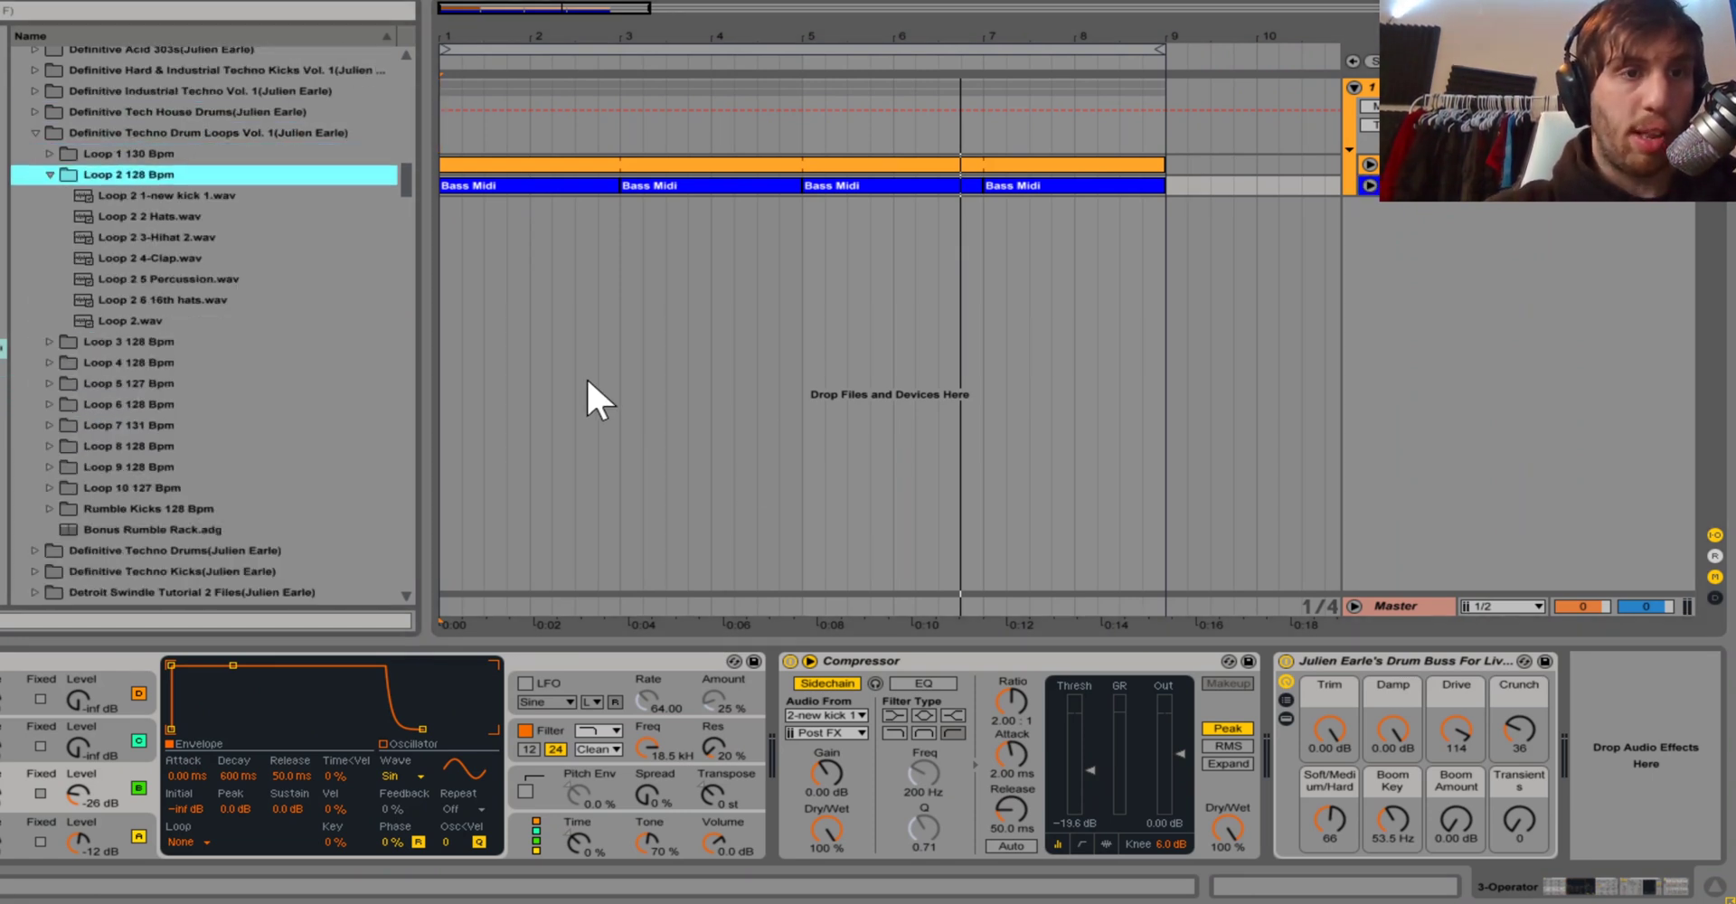
key("Down")
key("Down")
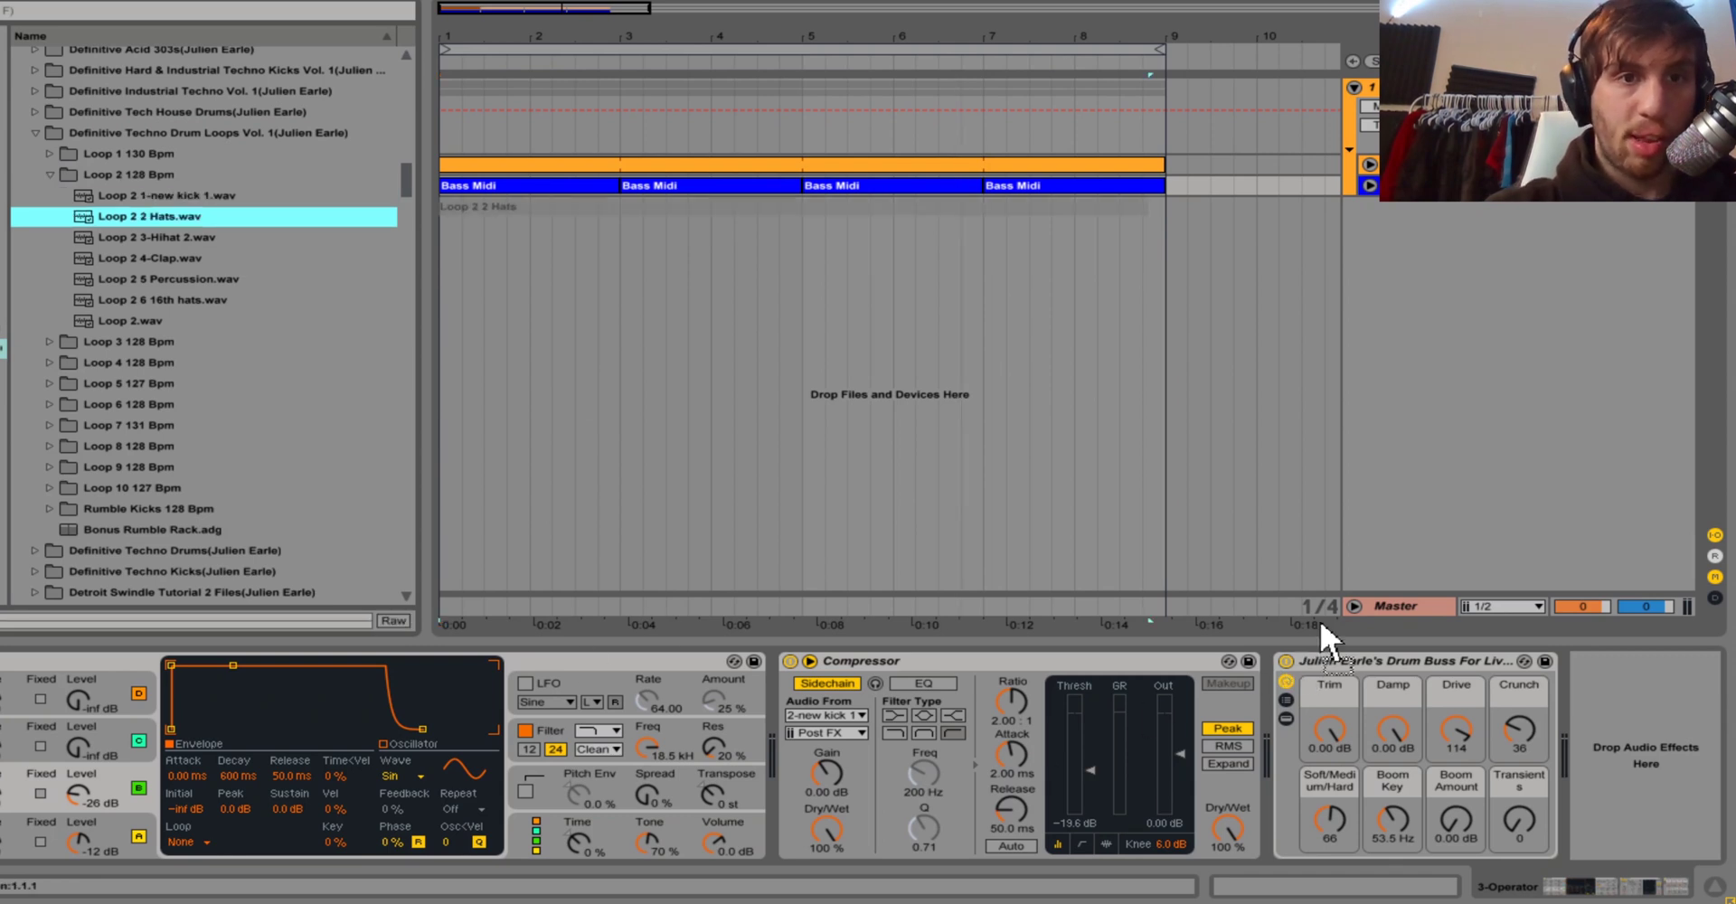
key("Return")
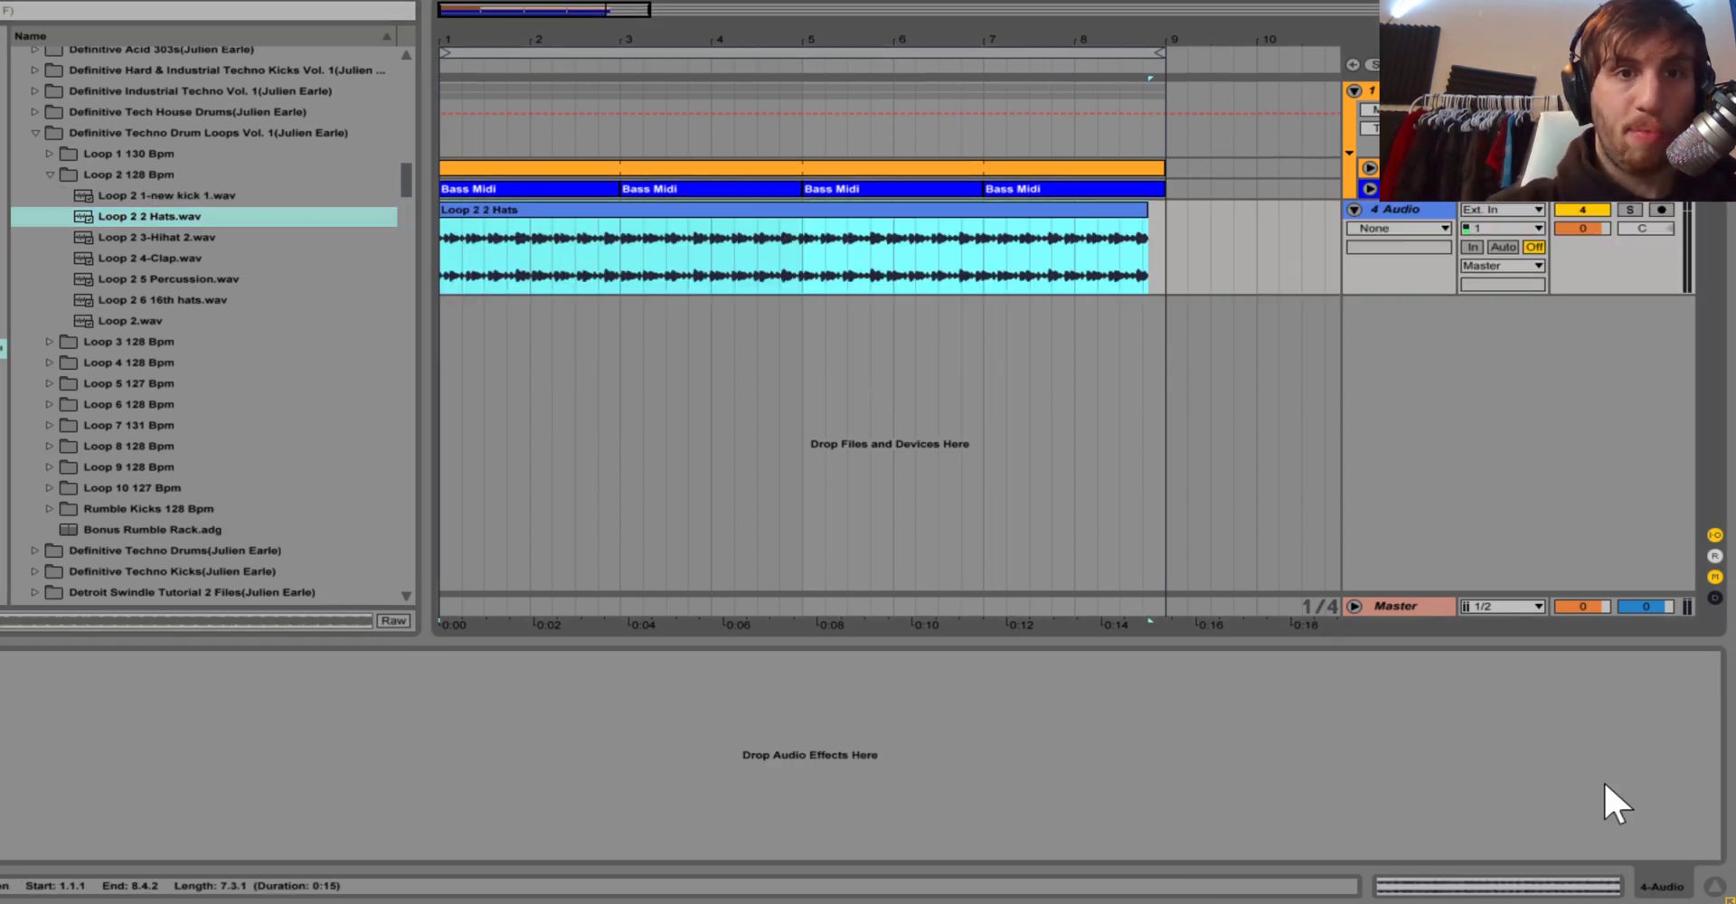
Warp the hats clip and place a warp marker in its first bar, giving a segment tempo of 128.21 BPM.
key("shift+Tab")
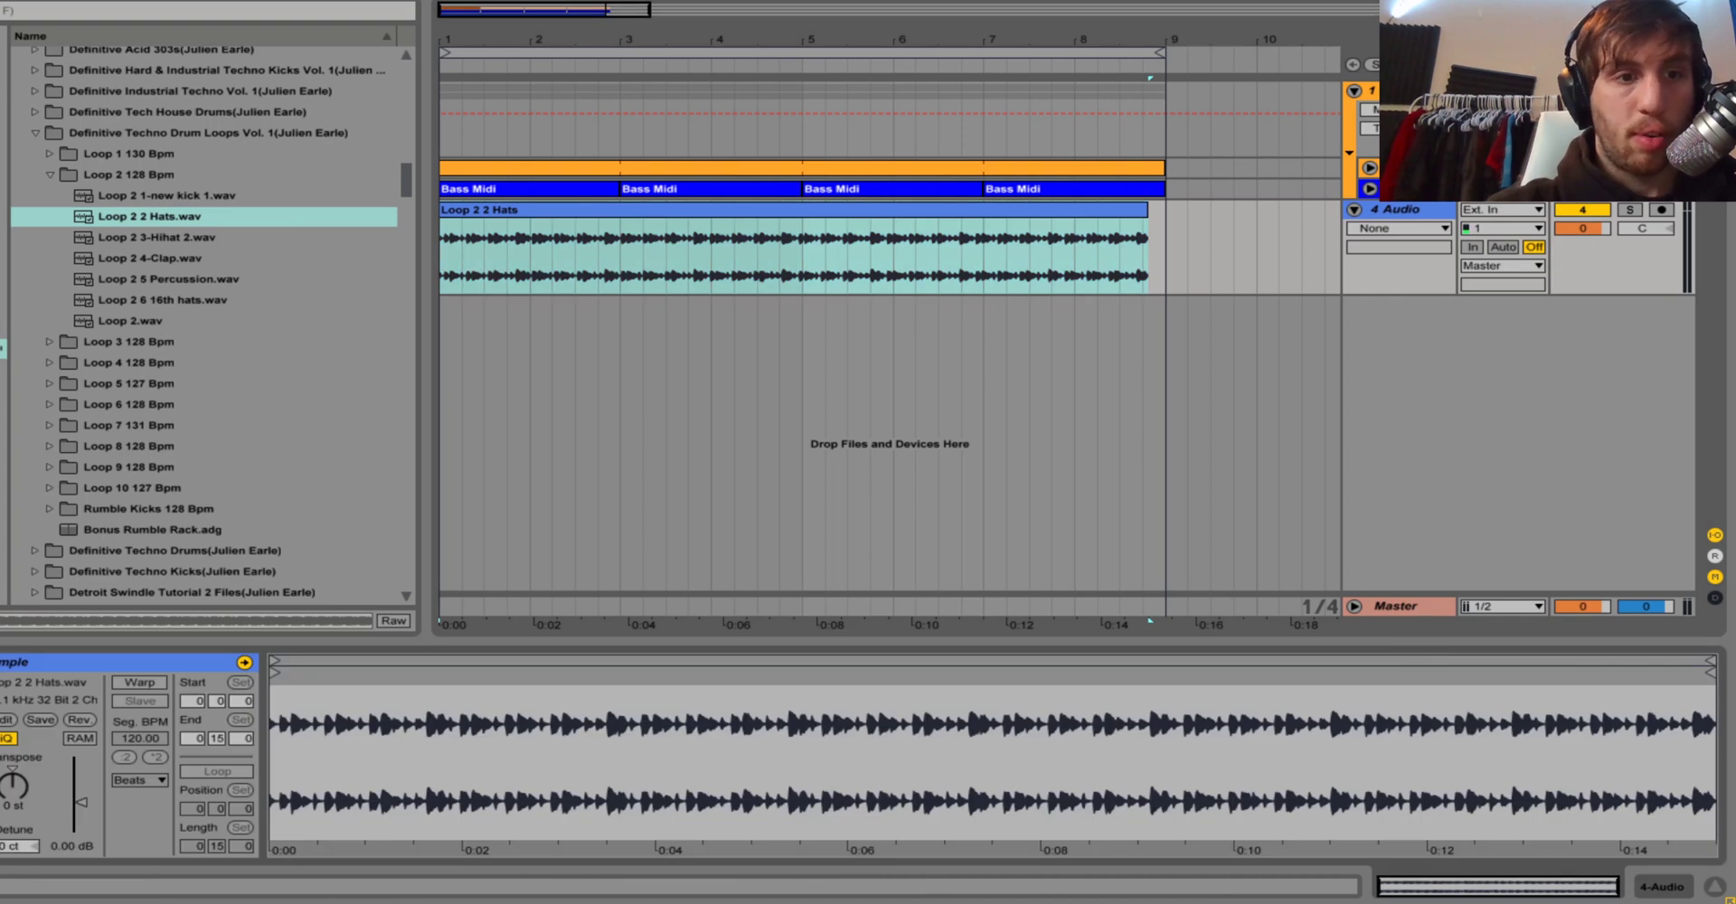
left_click(336, 705)
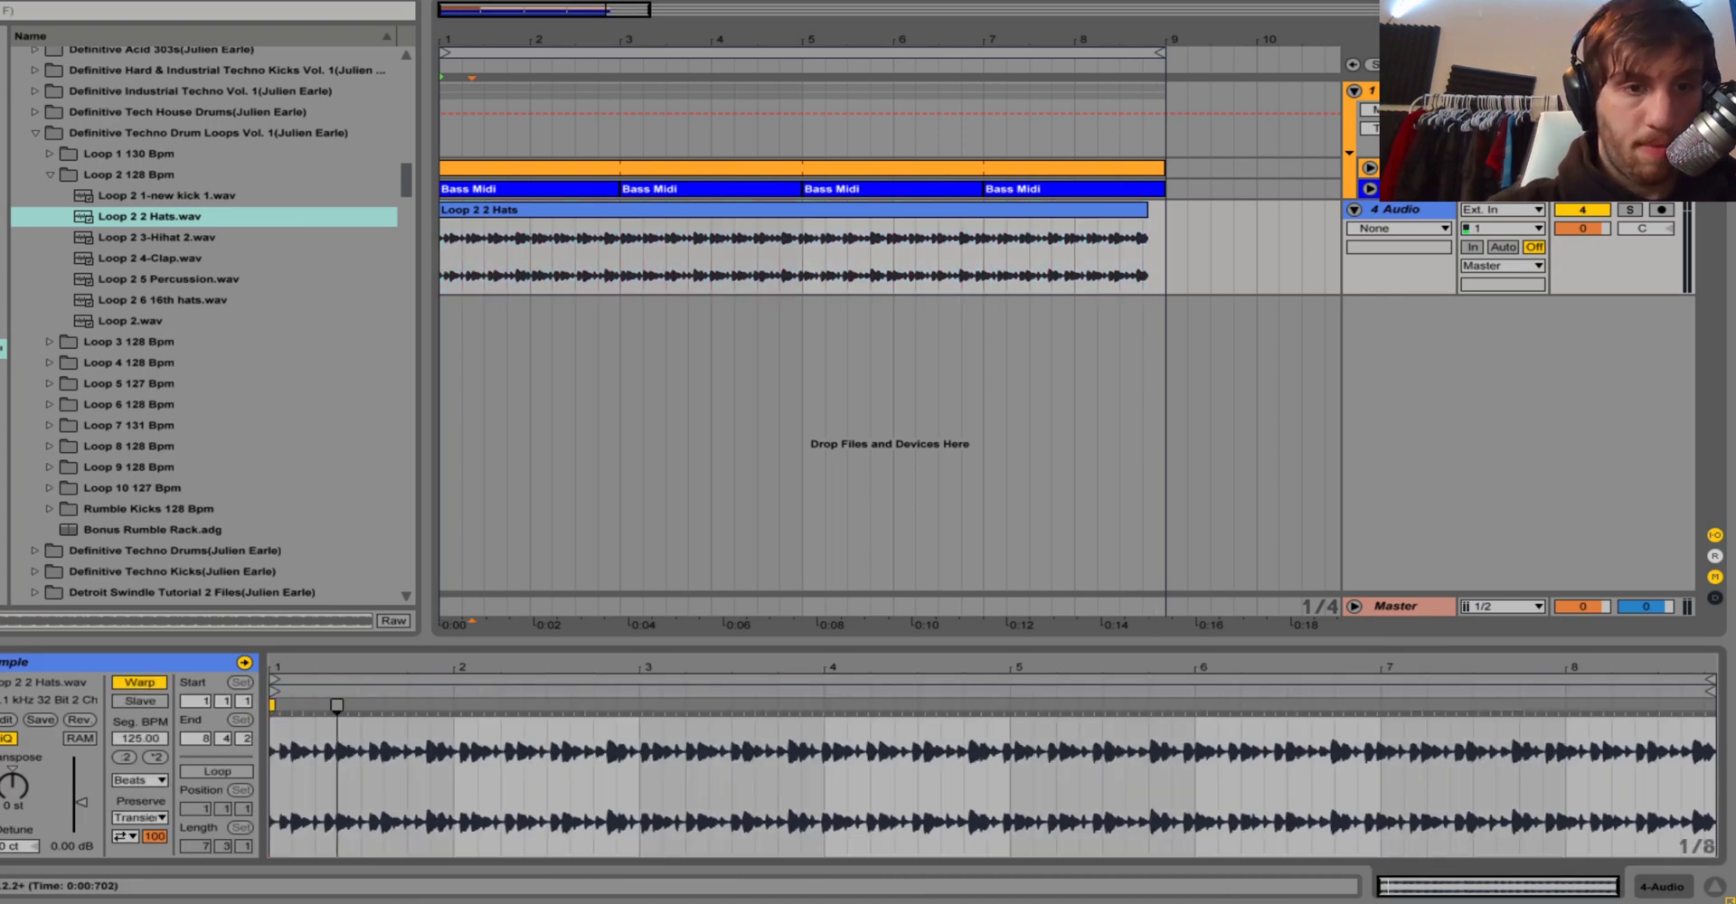
left_click_drag(337, 706, 338, 706)
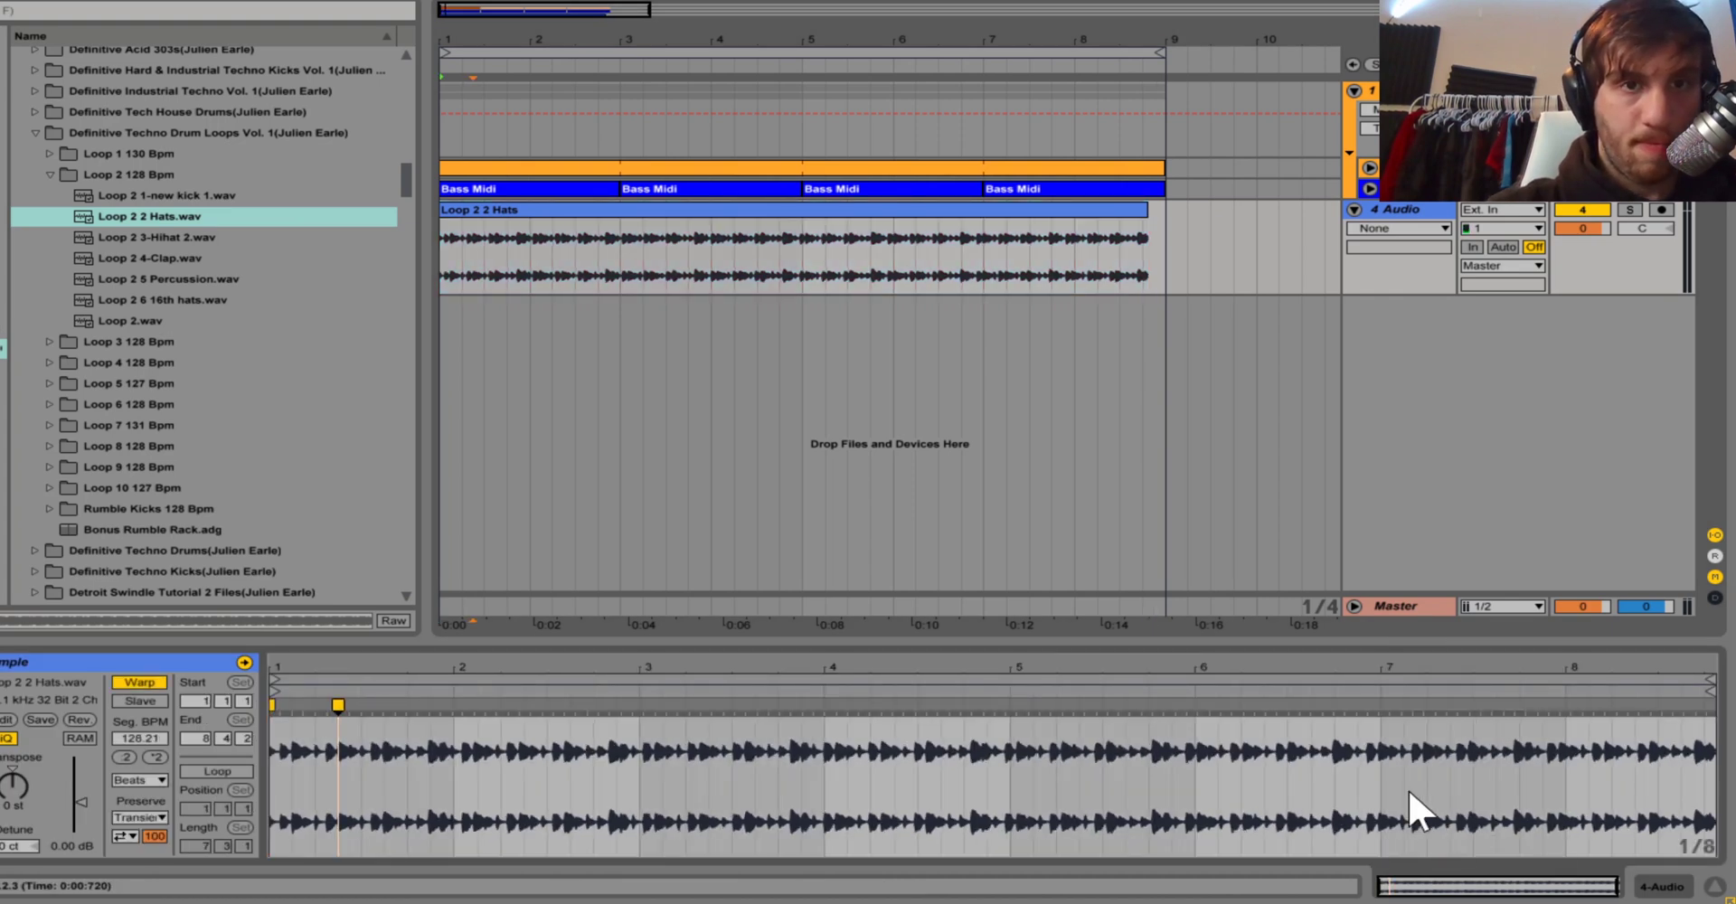
Shorten the hats clip to its first half bar and duplicate it to fill all eight bars.
key("shift+Left")
key("shift+Left")
key("ctrl+d")
key("ctrl+d")
key("ctrl+d")
key("ctrl+d")
key("ctrl+d")
key("ctrl+d")
key("ctrl+d")
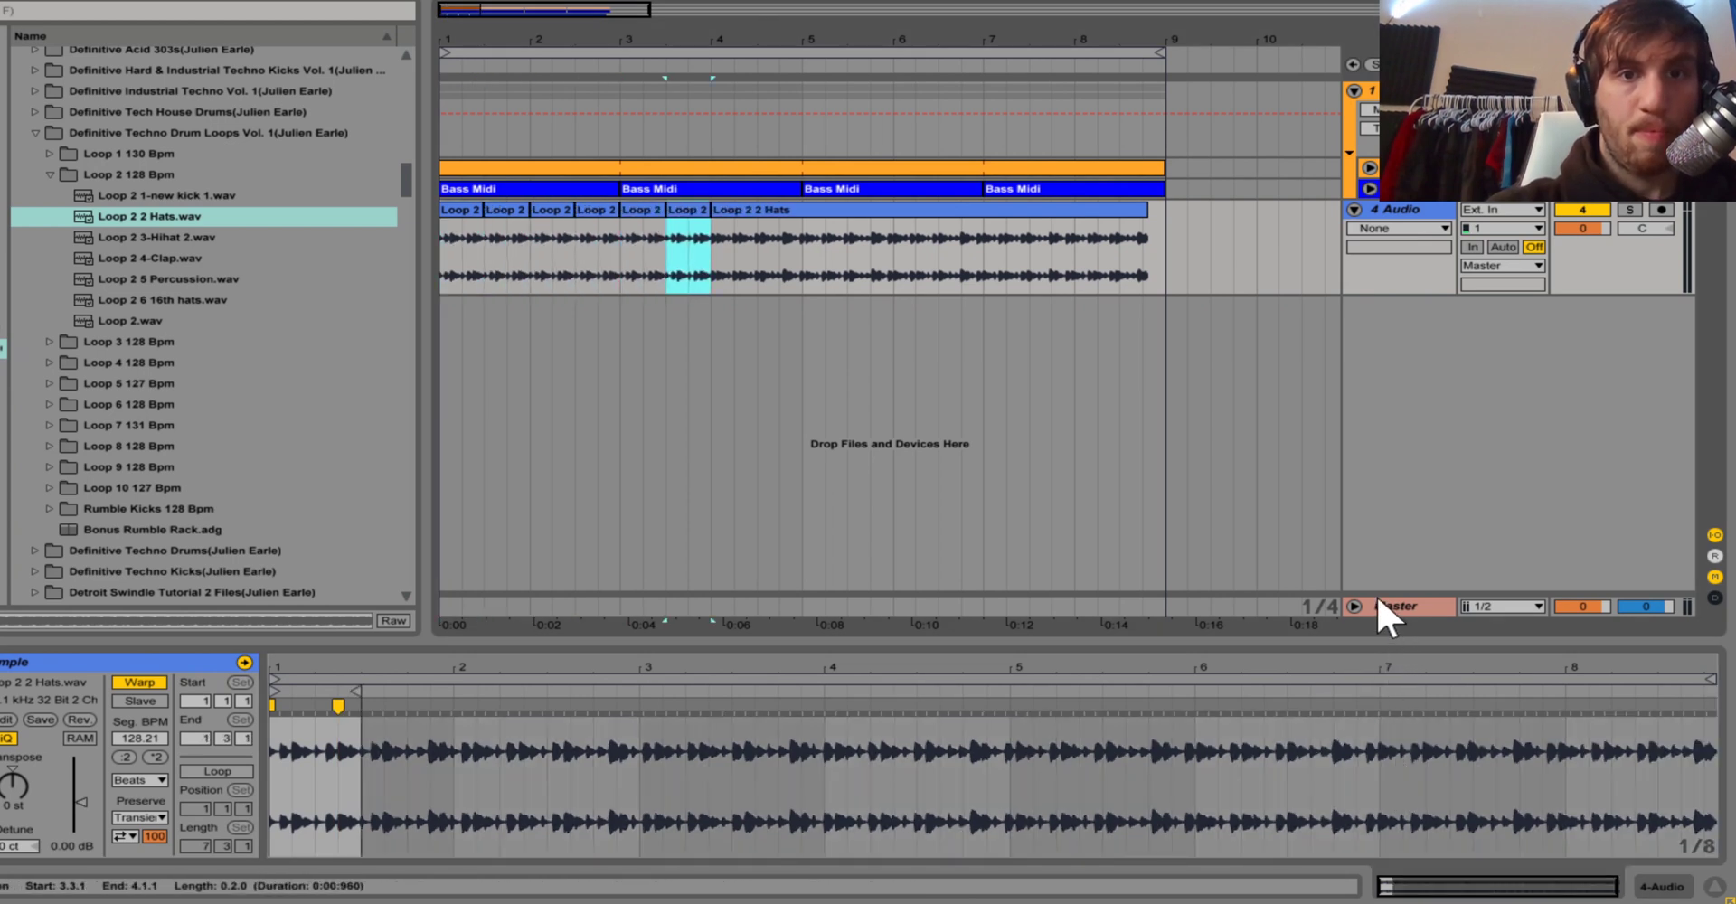
key("shift+Home")
key("ctrl+d")
key("Home")
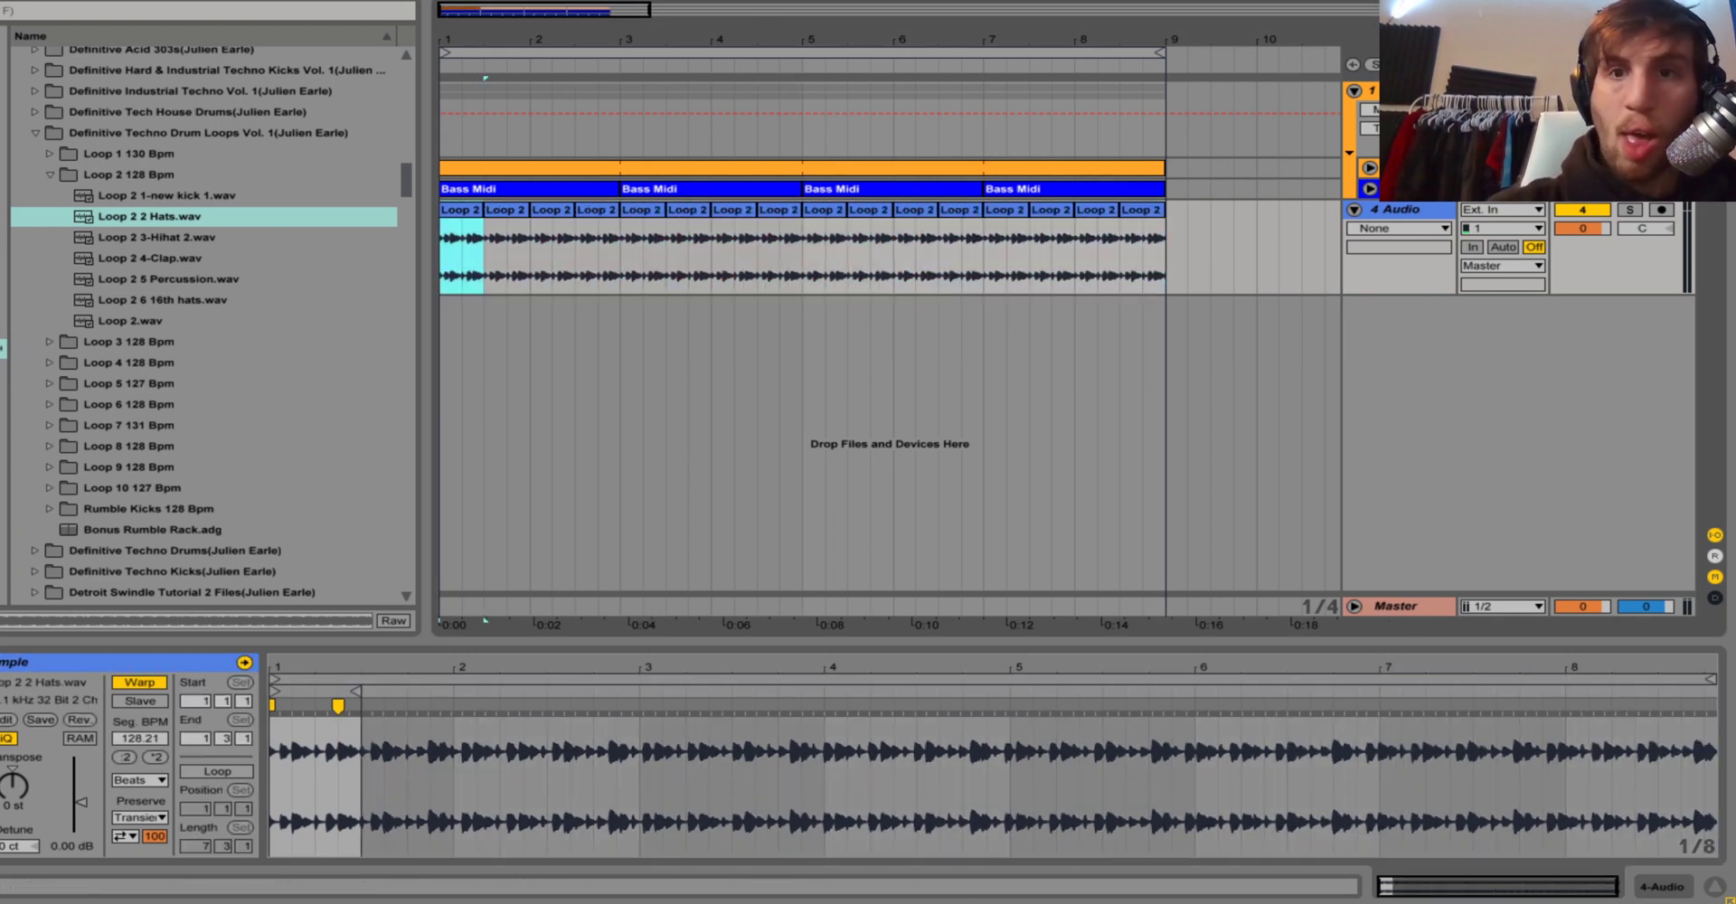
Load the Drum Buss For Live 9 V2 rack from the Drum Buss For Live 9 folder onto the hats track.
key("shift+Tab")
scroll(203, 323, "down", 4)
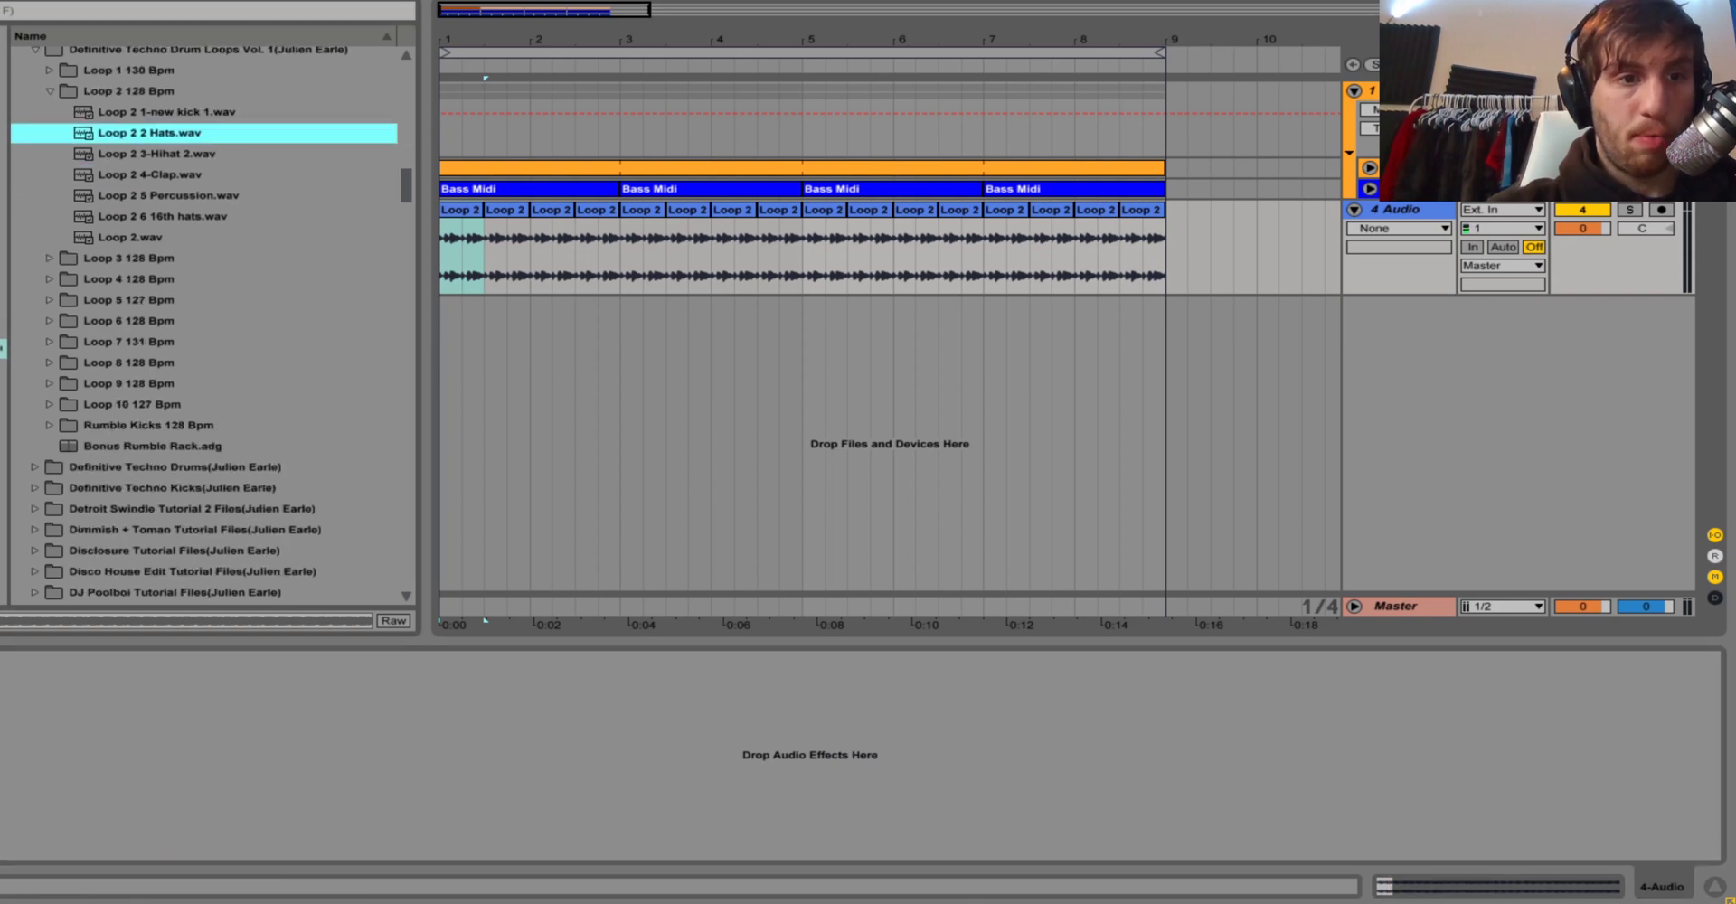
scroll(204, 323, "down", 15)
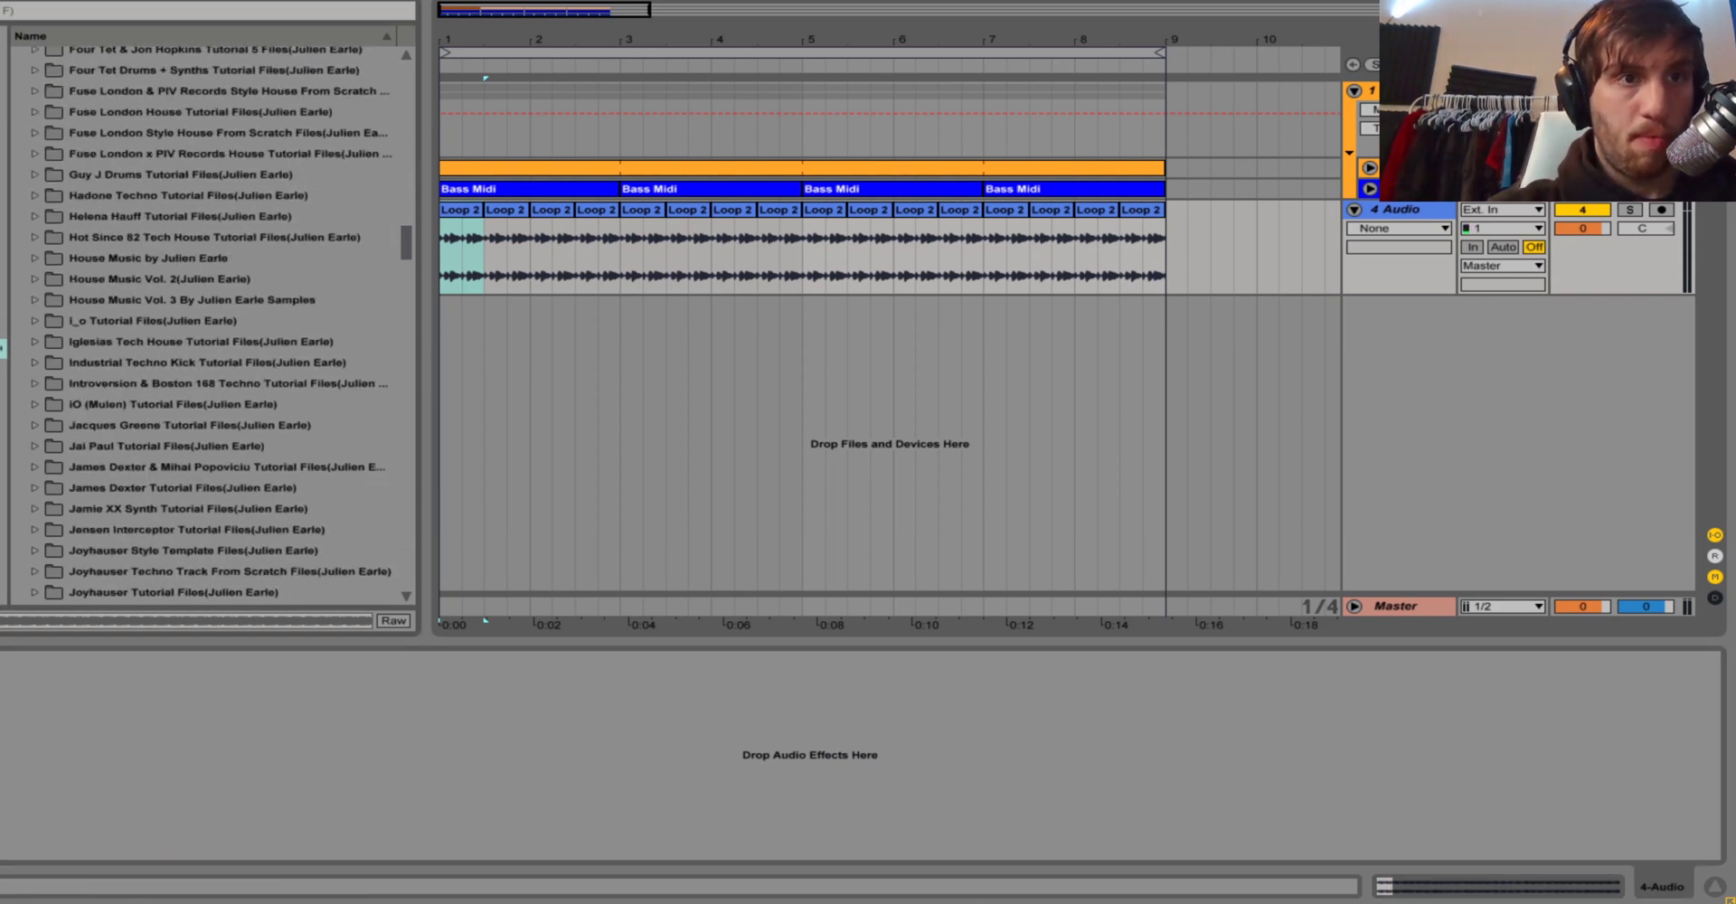
scroll(204, 323, "up", 6)
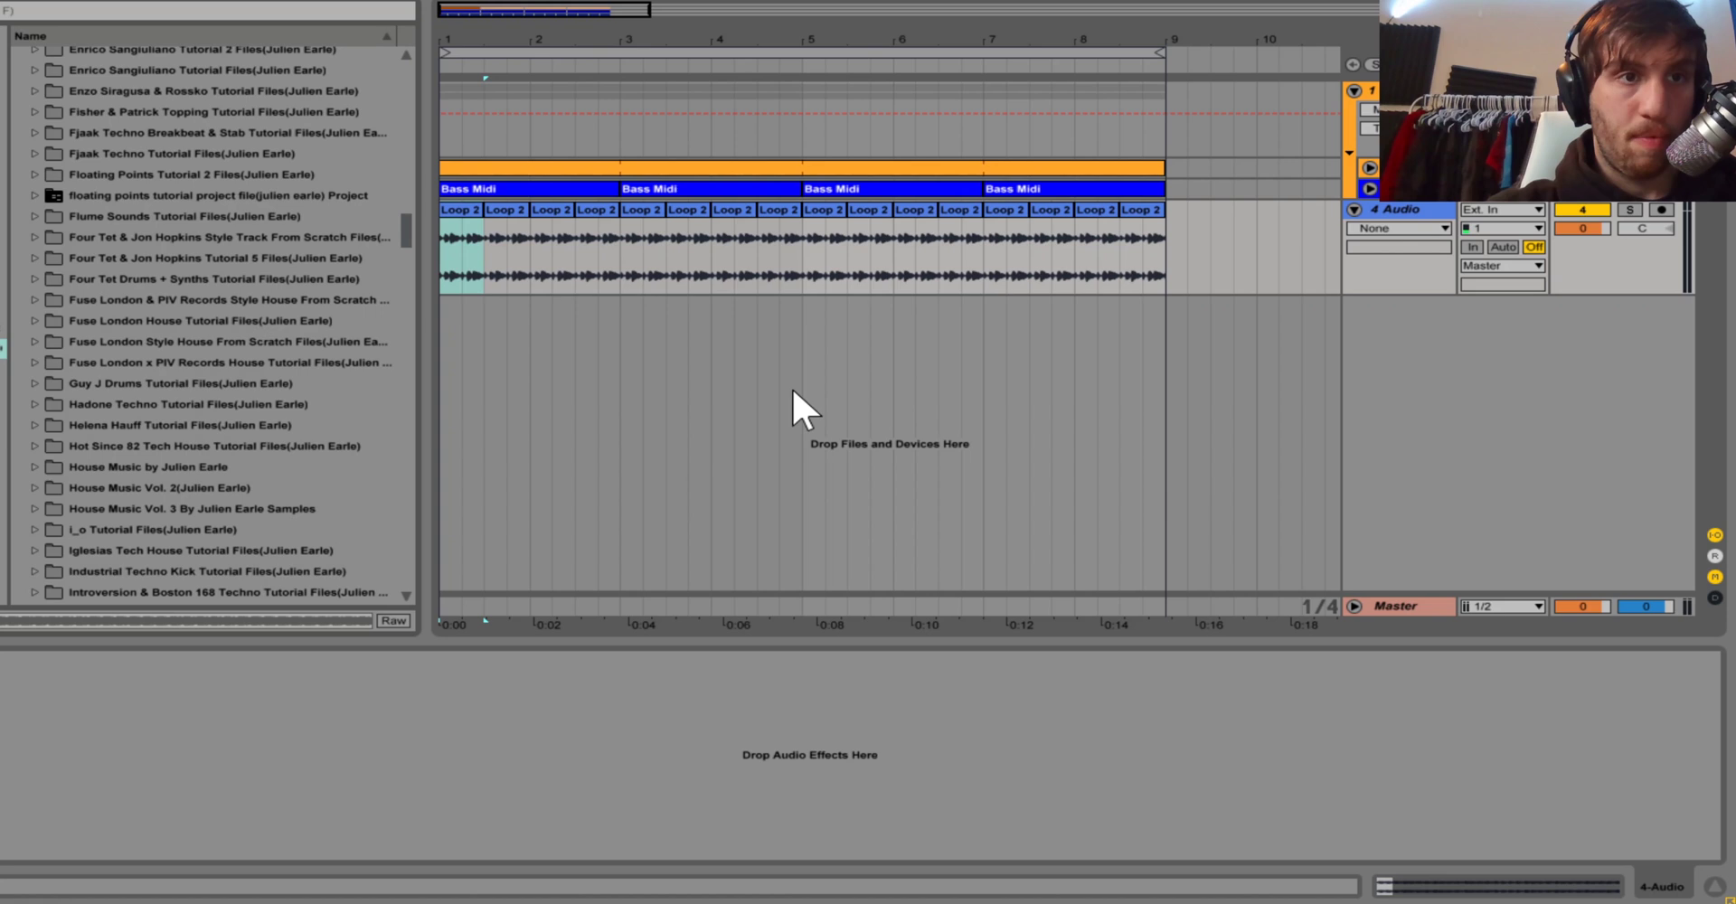
scroll(205, 323, "up", 2)
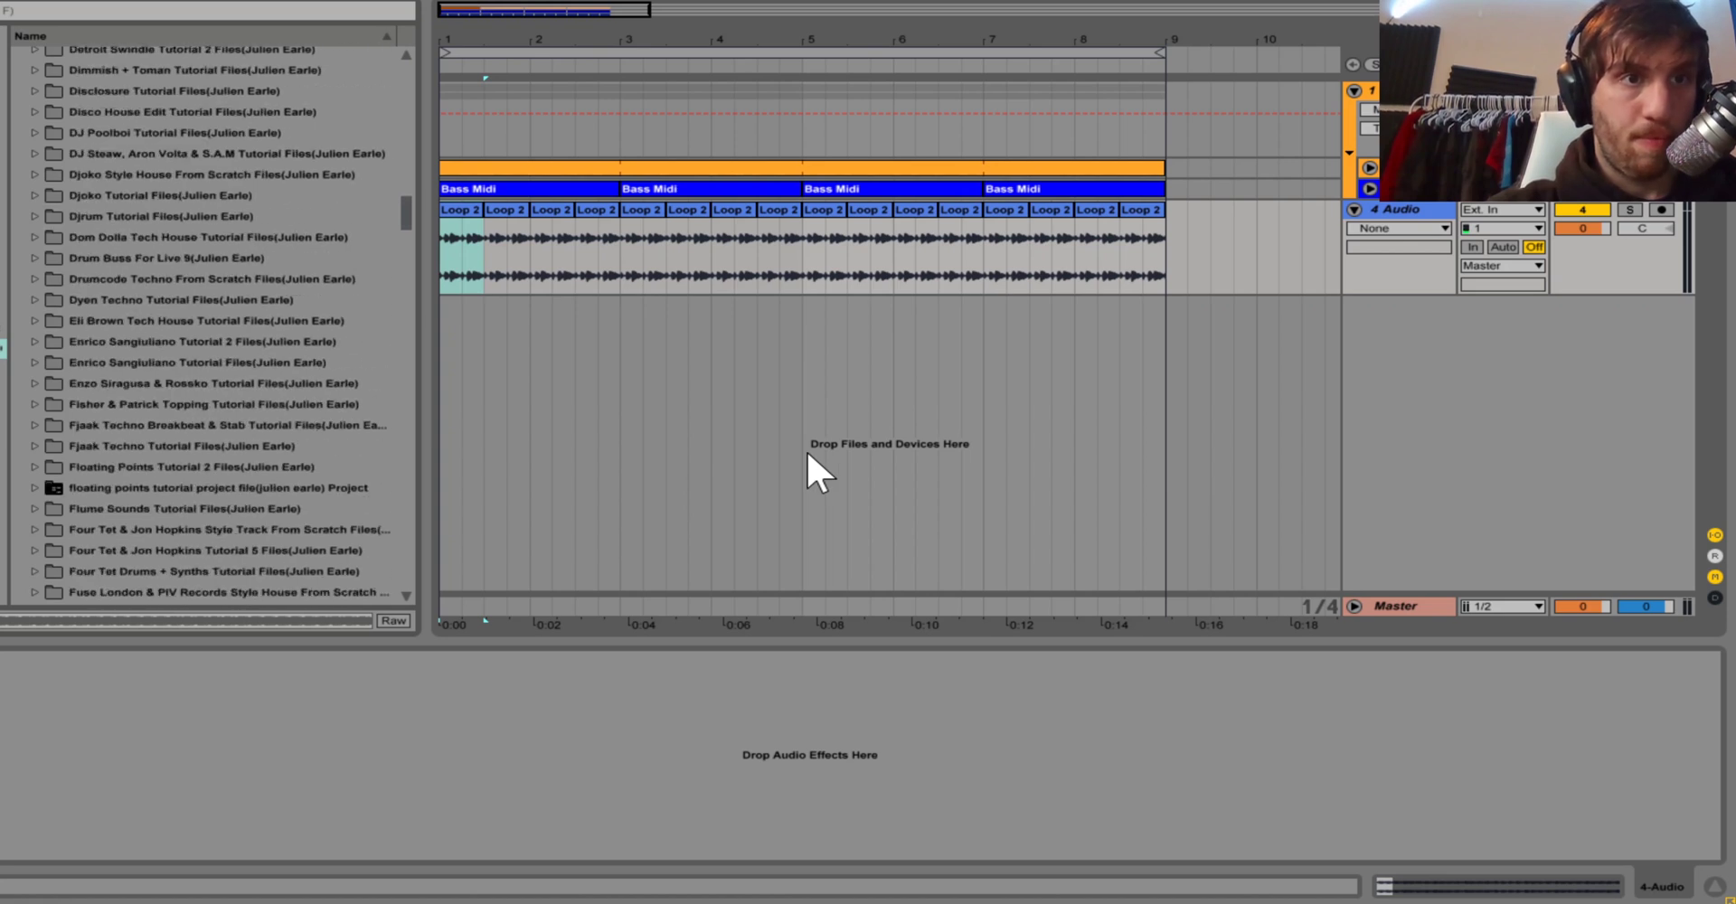
key("Down")
key("Down")
key("Right")
key("Down")
left_click(515, 702)
key("Return")
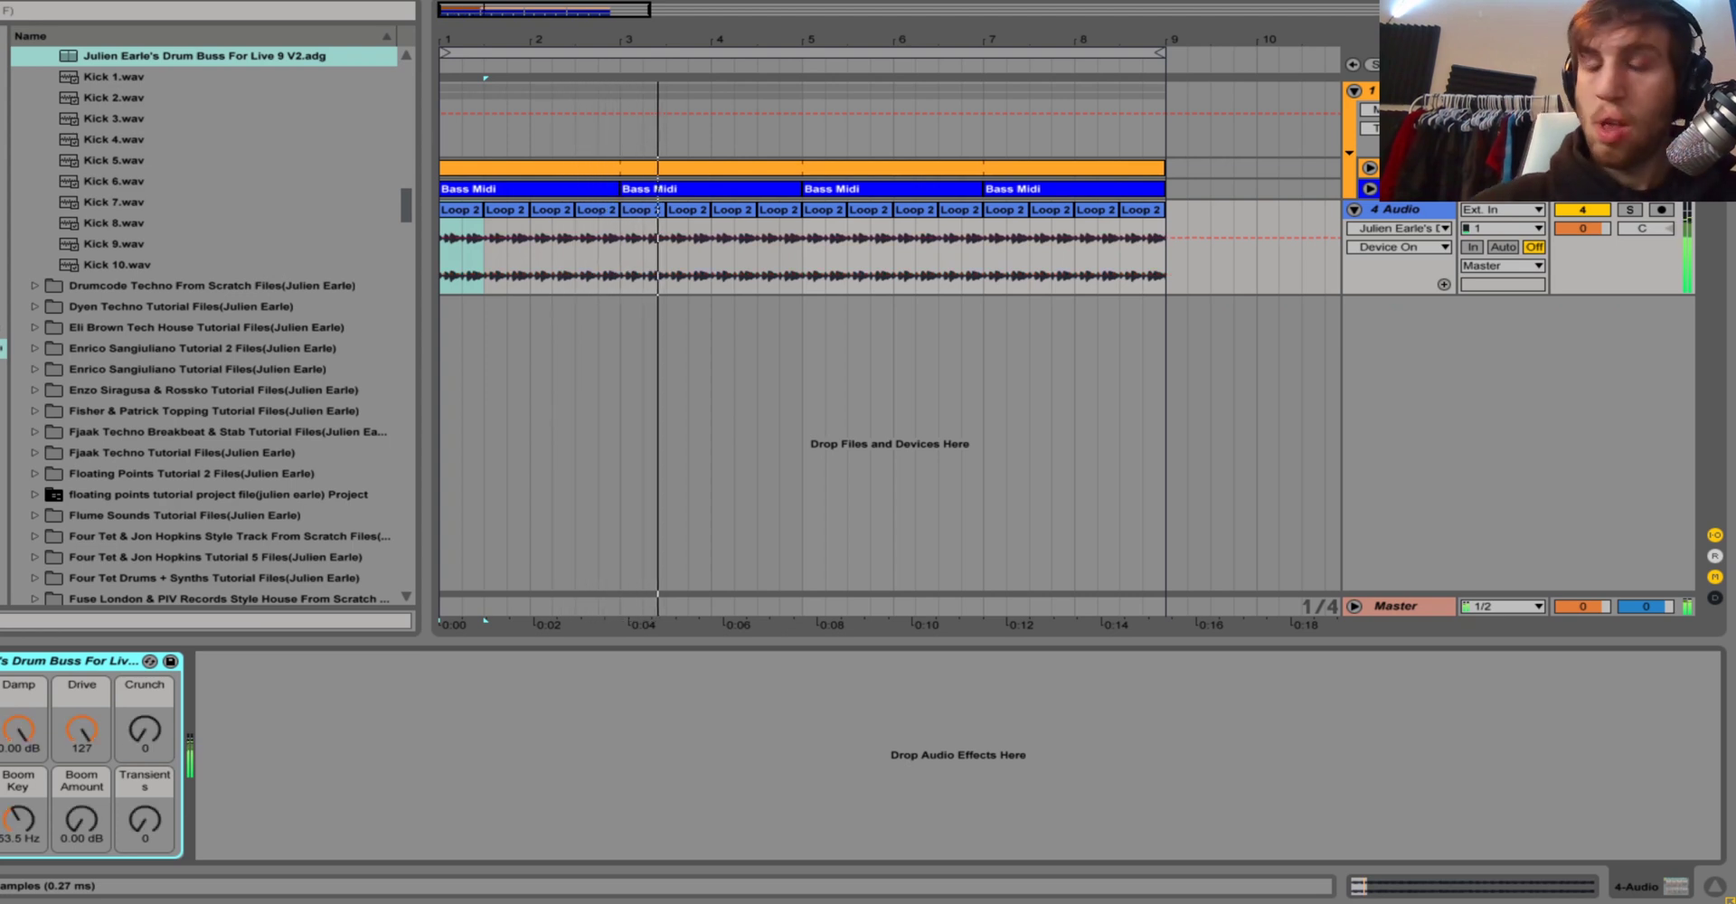
Set the hats rack's Crunch to 36 and Transients to 88, soloing the hats track at a volume of -4.0.
left_click_drag(145, 730, 144, 697)
left_click_drag(1581, 228, 1581, 246)
left_click(1582, 210)
left_click(1630, 210)
left_click_drag(144, 820, 144, 741)
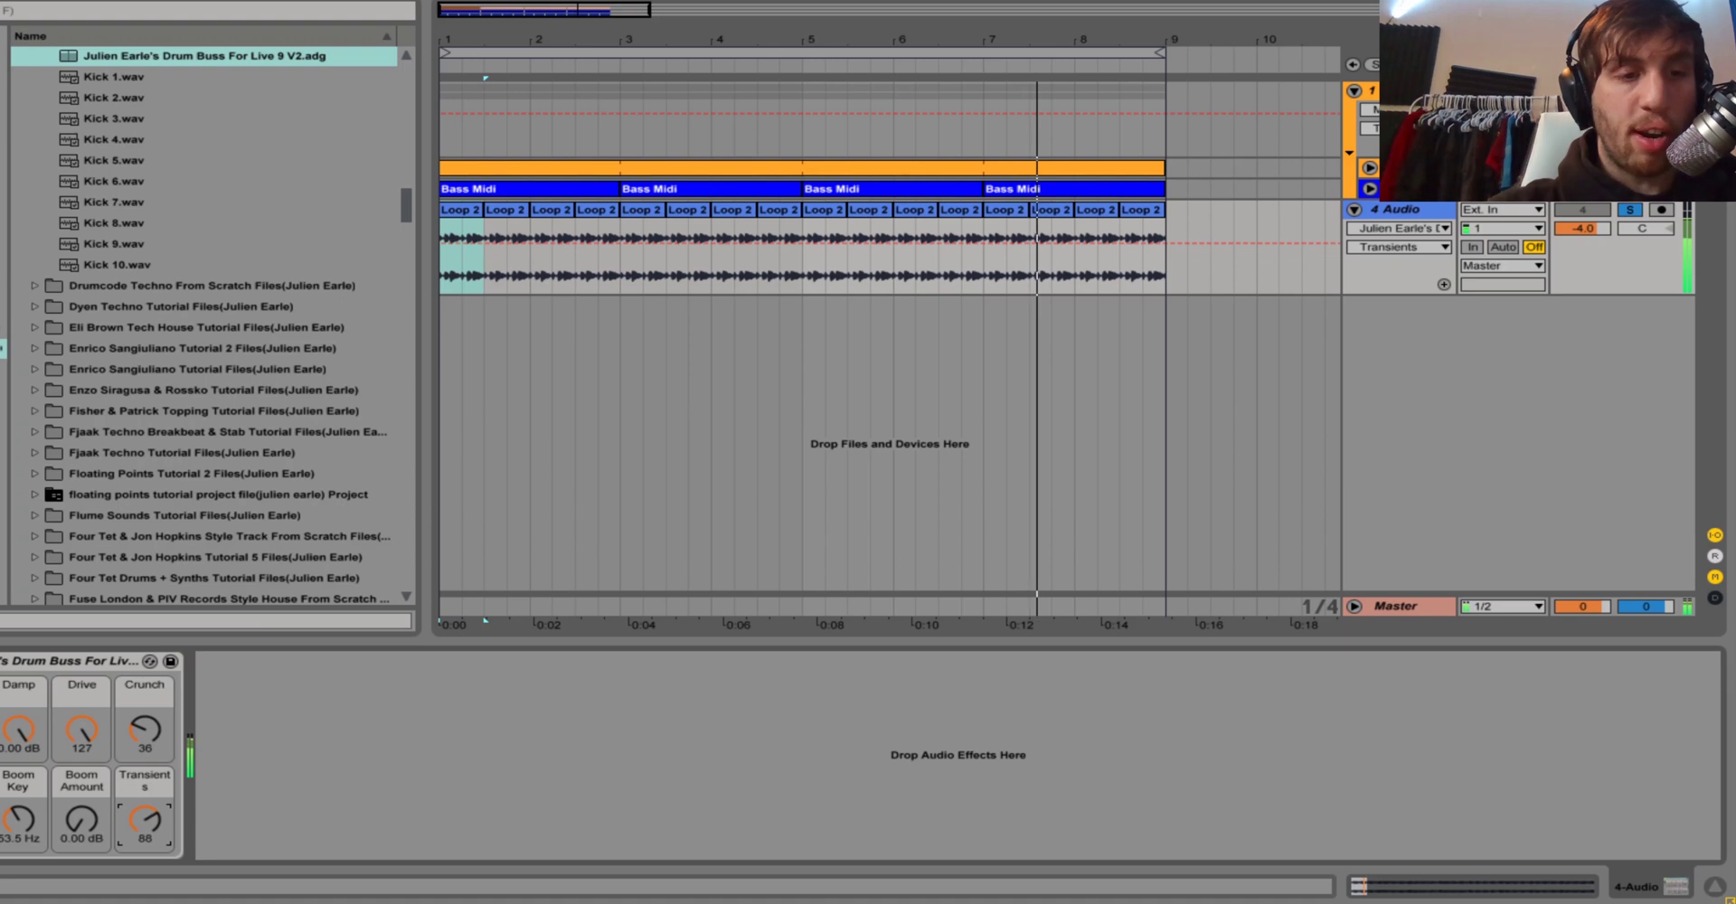
Lower Damp on the hats rack and set the hats track volume to -5.1.
left_click_drag(18, 730, 18, 708)
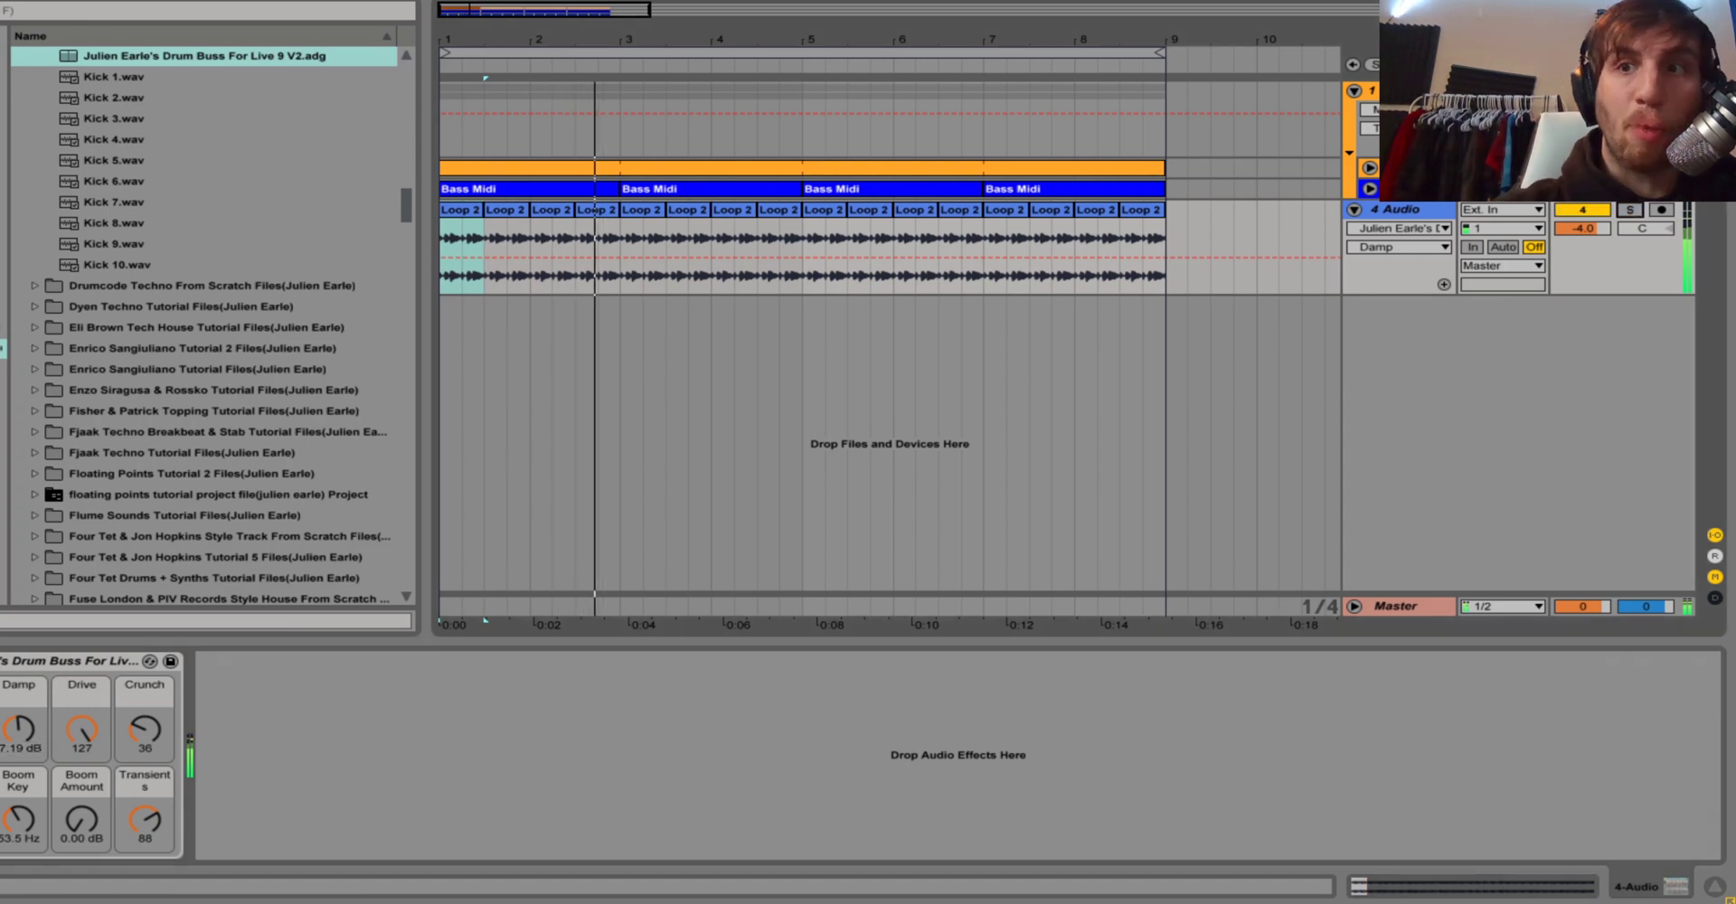
left_click_drag(1581, 228, 1582, 235)
left_click(1397, 209)
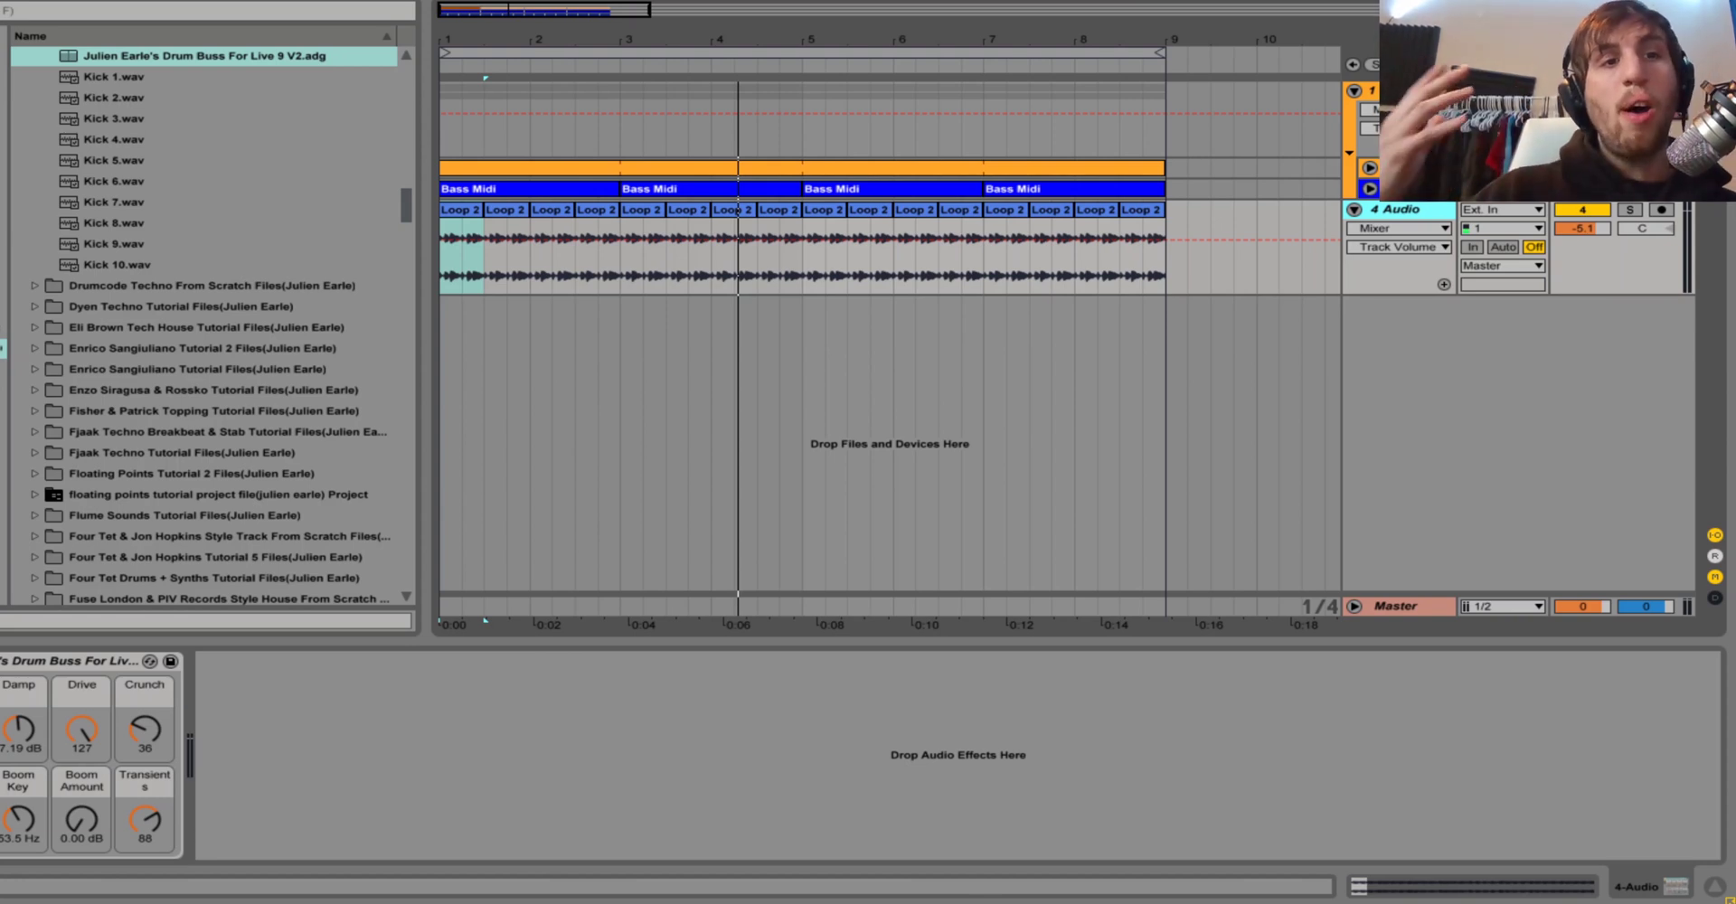
key("space")
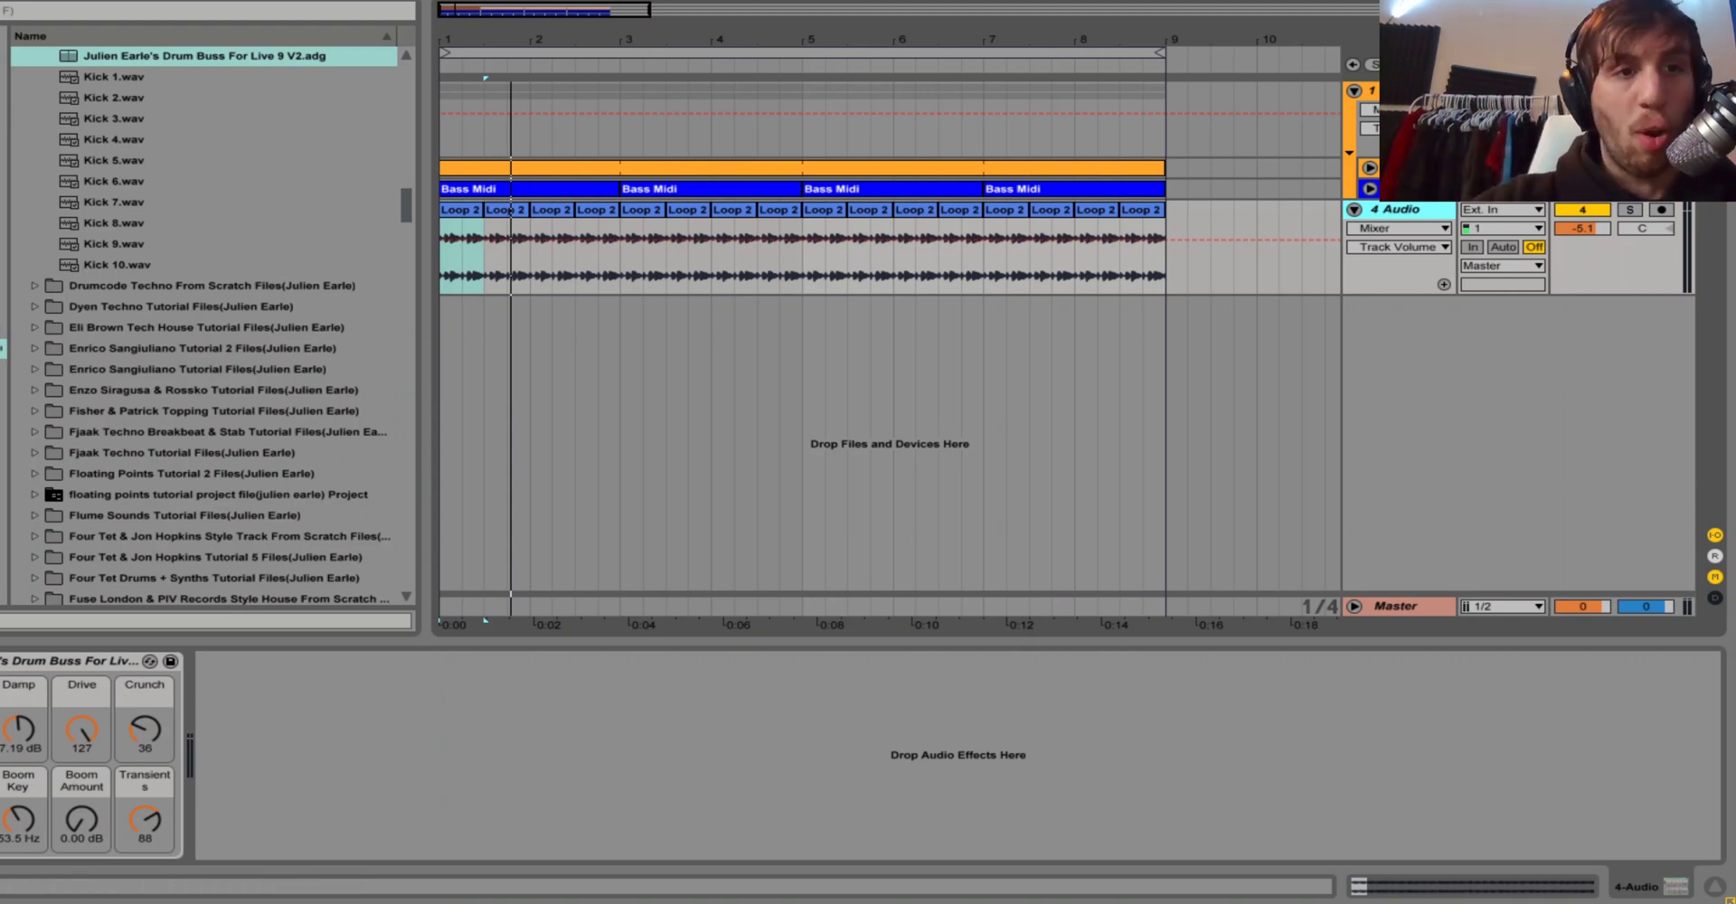
Audition the kick samples Kick 1.wav to Kick 6.wav in the Drum Buss For Live 9 folder.
scroll(203, 325, "up", 1)
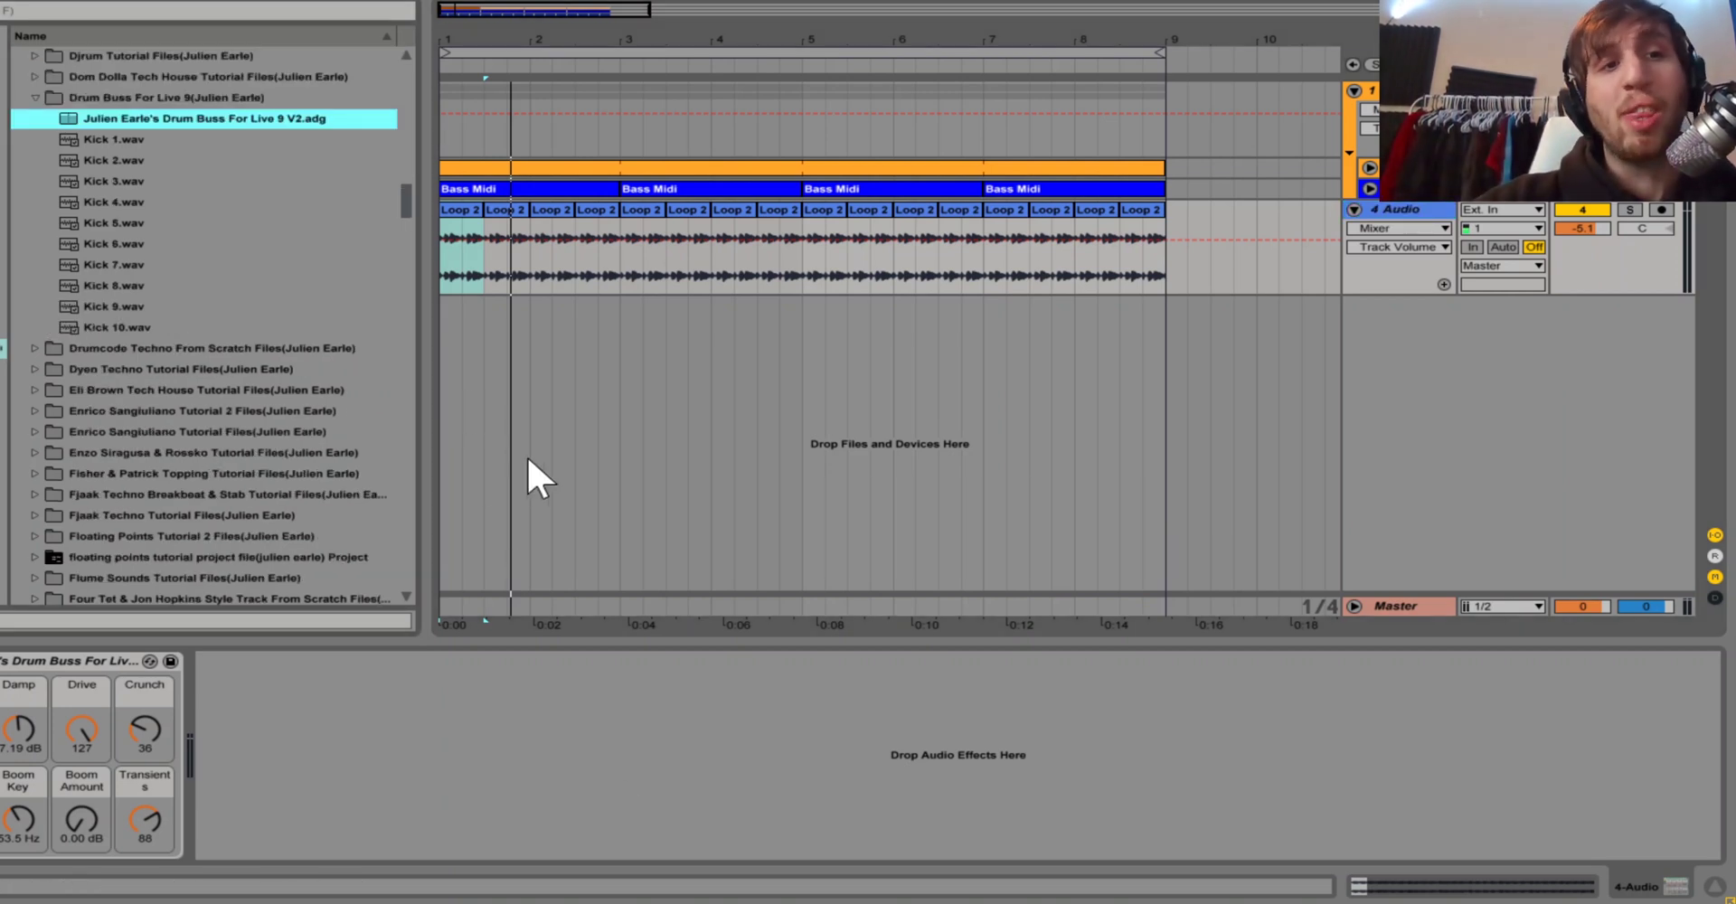
key("Down")
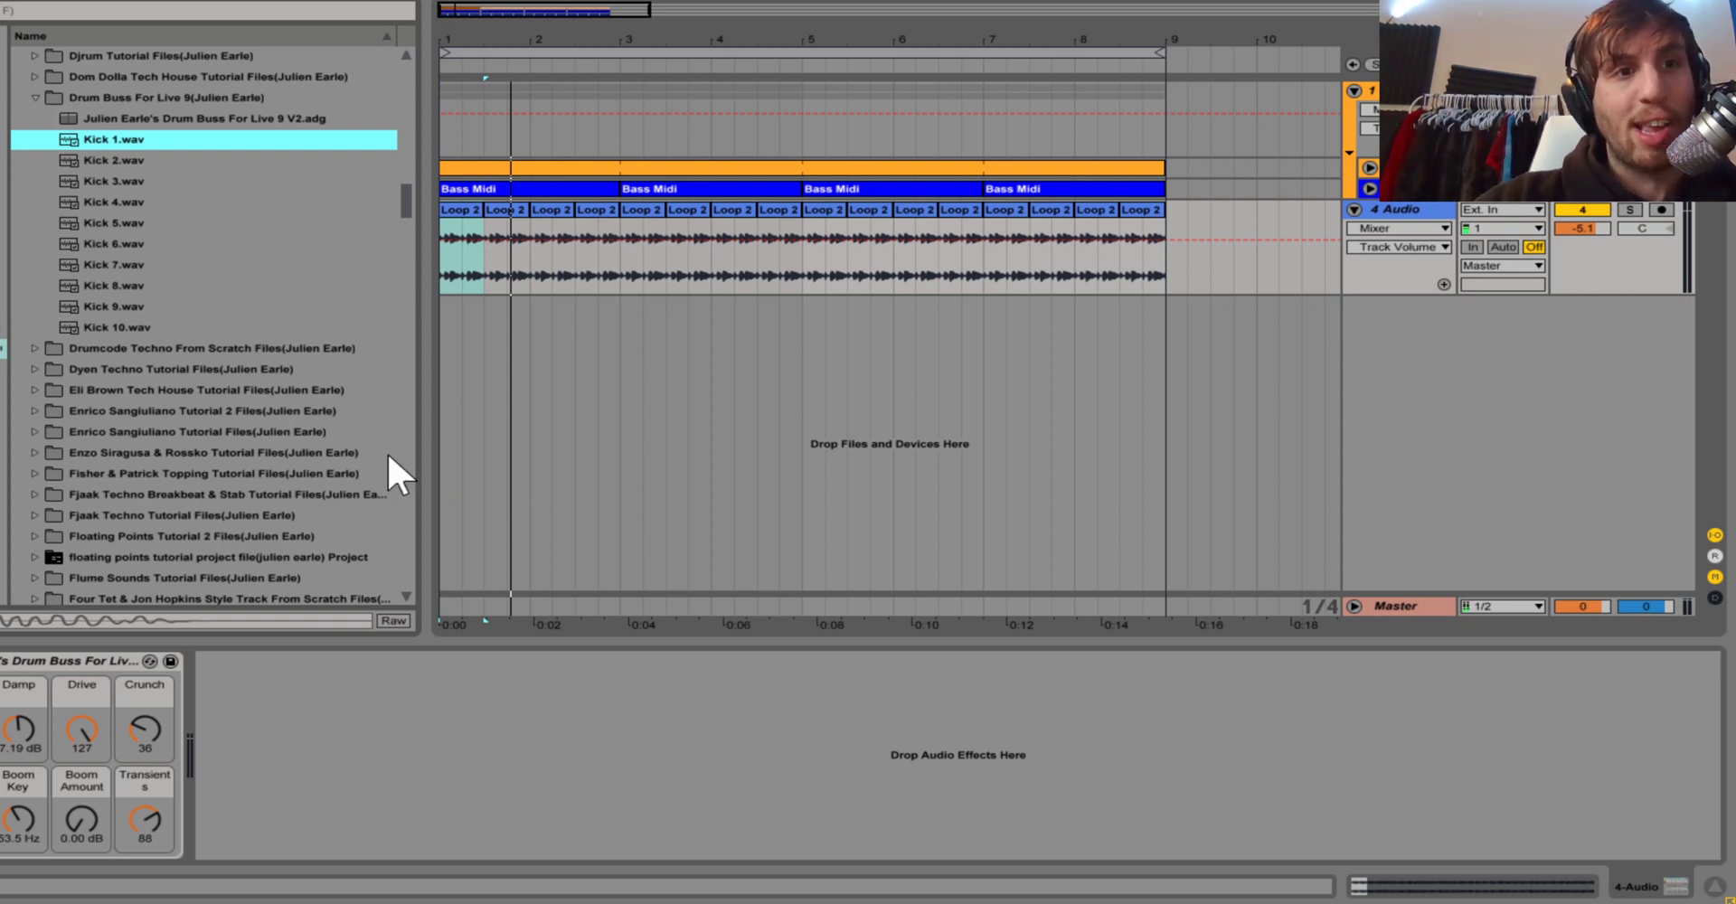
key("Down")
key("Down")
key("Down")
key("Down")
key("Down")
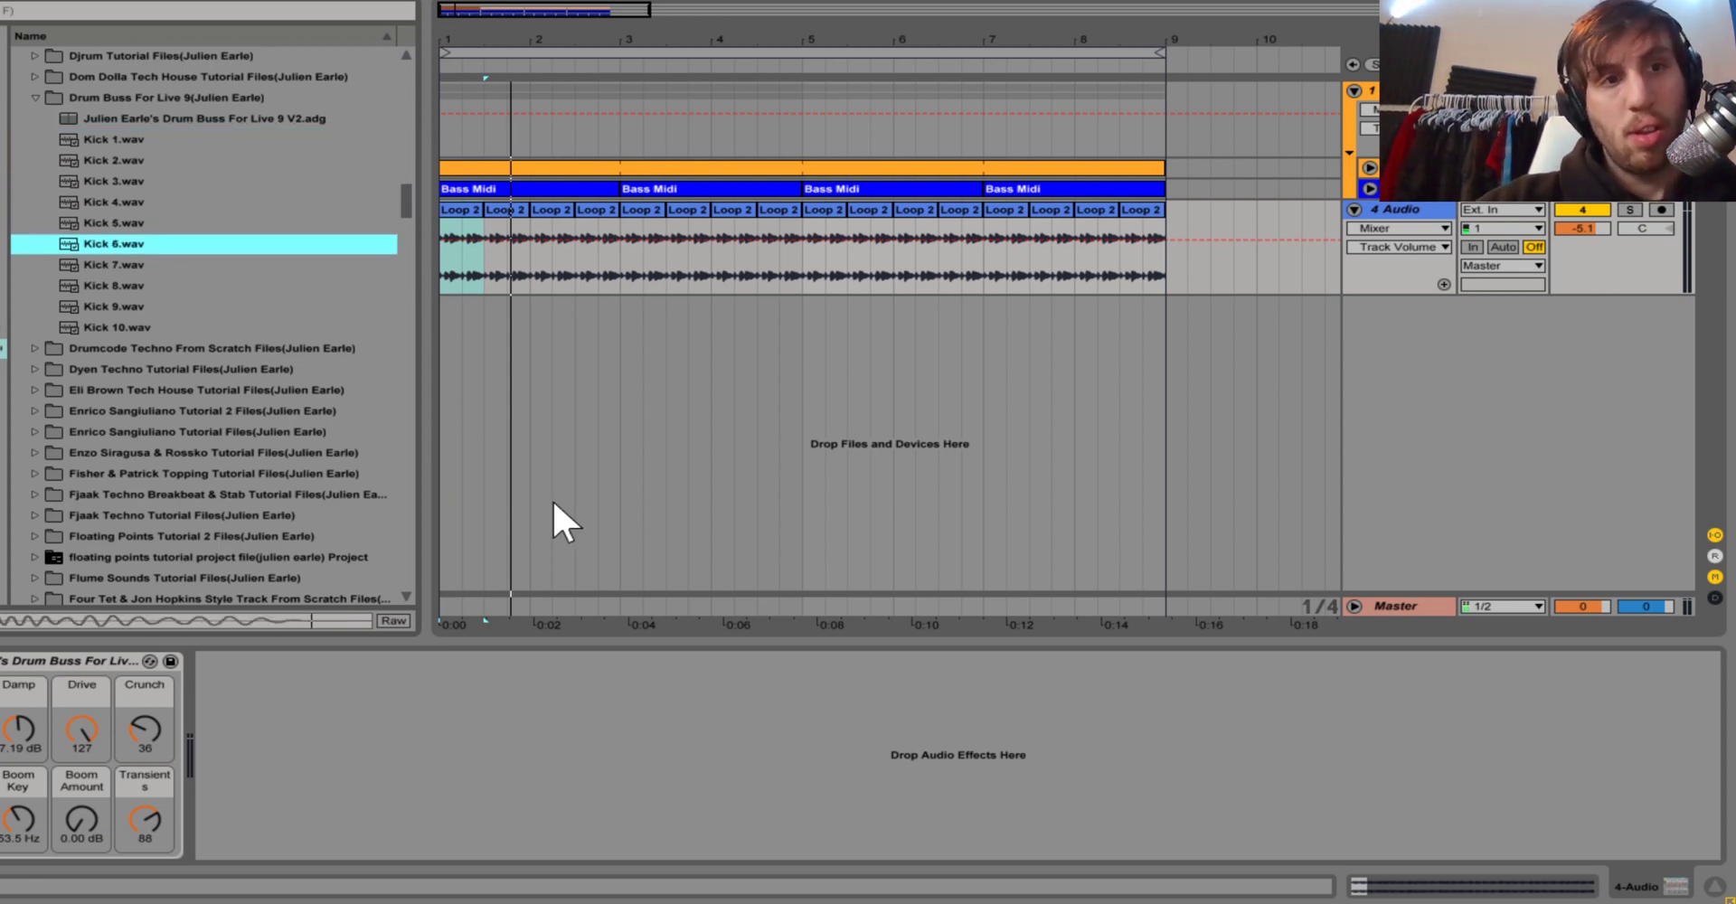
key("Left")
key("Left")
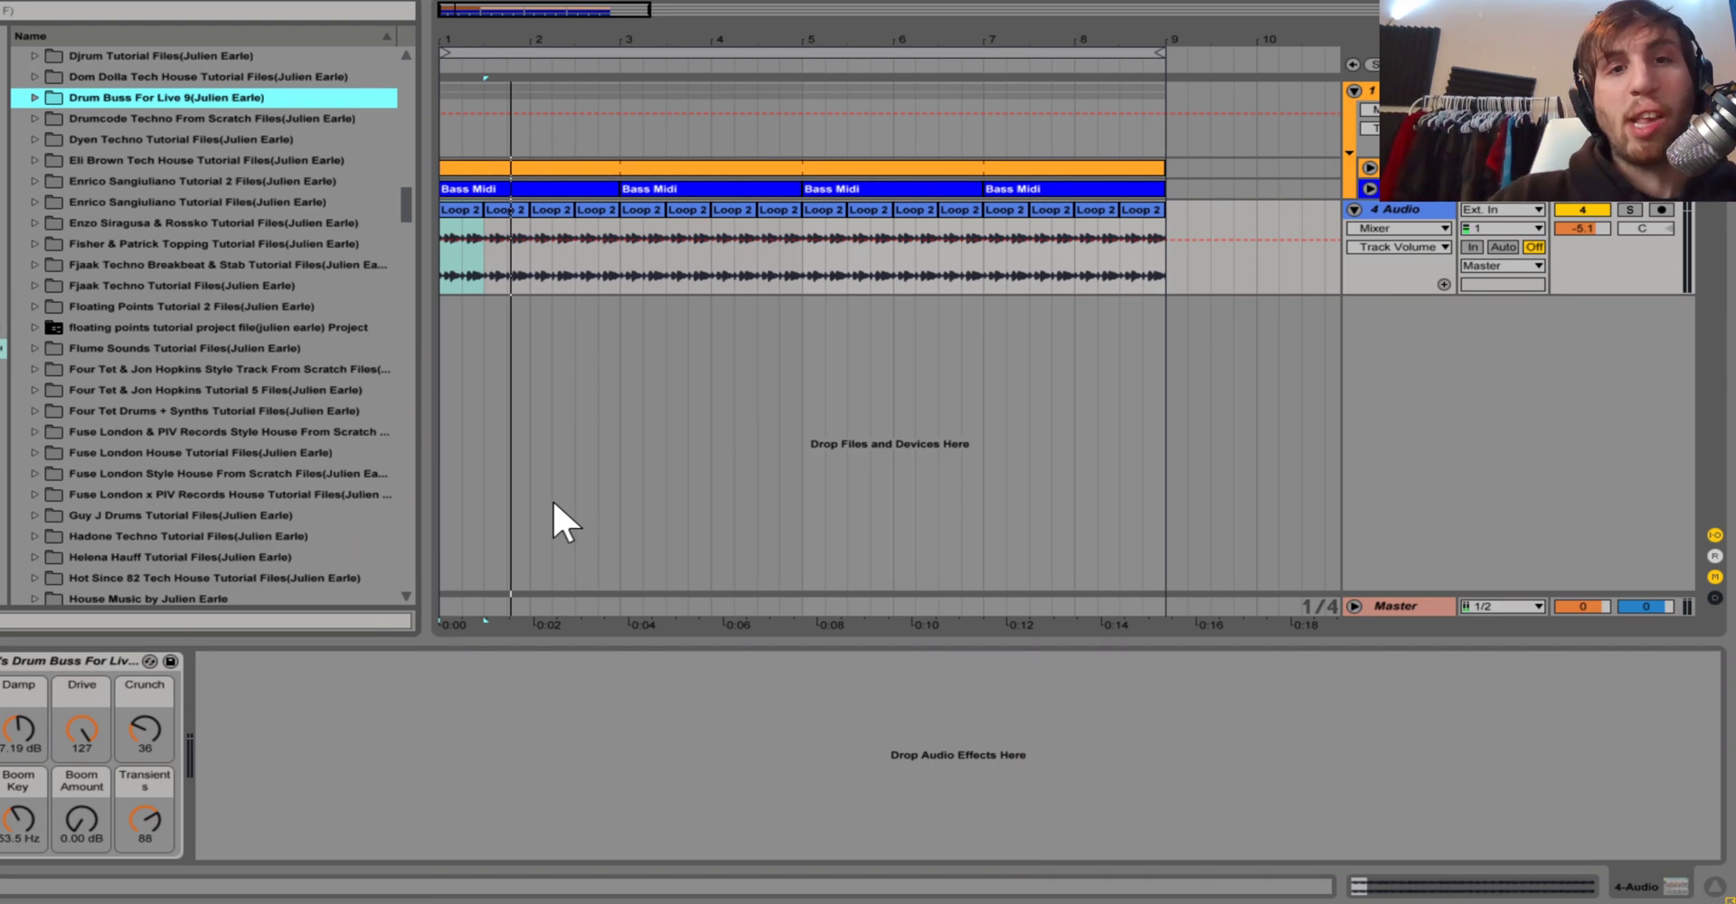
key("Right")
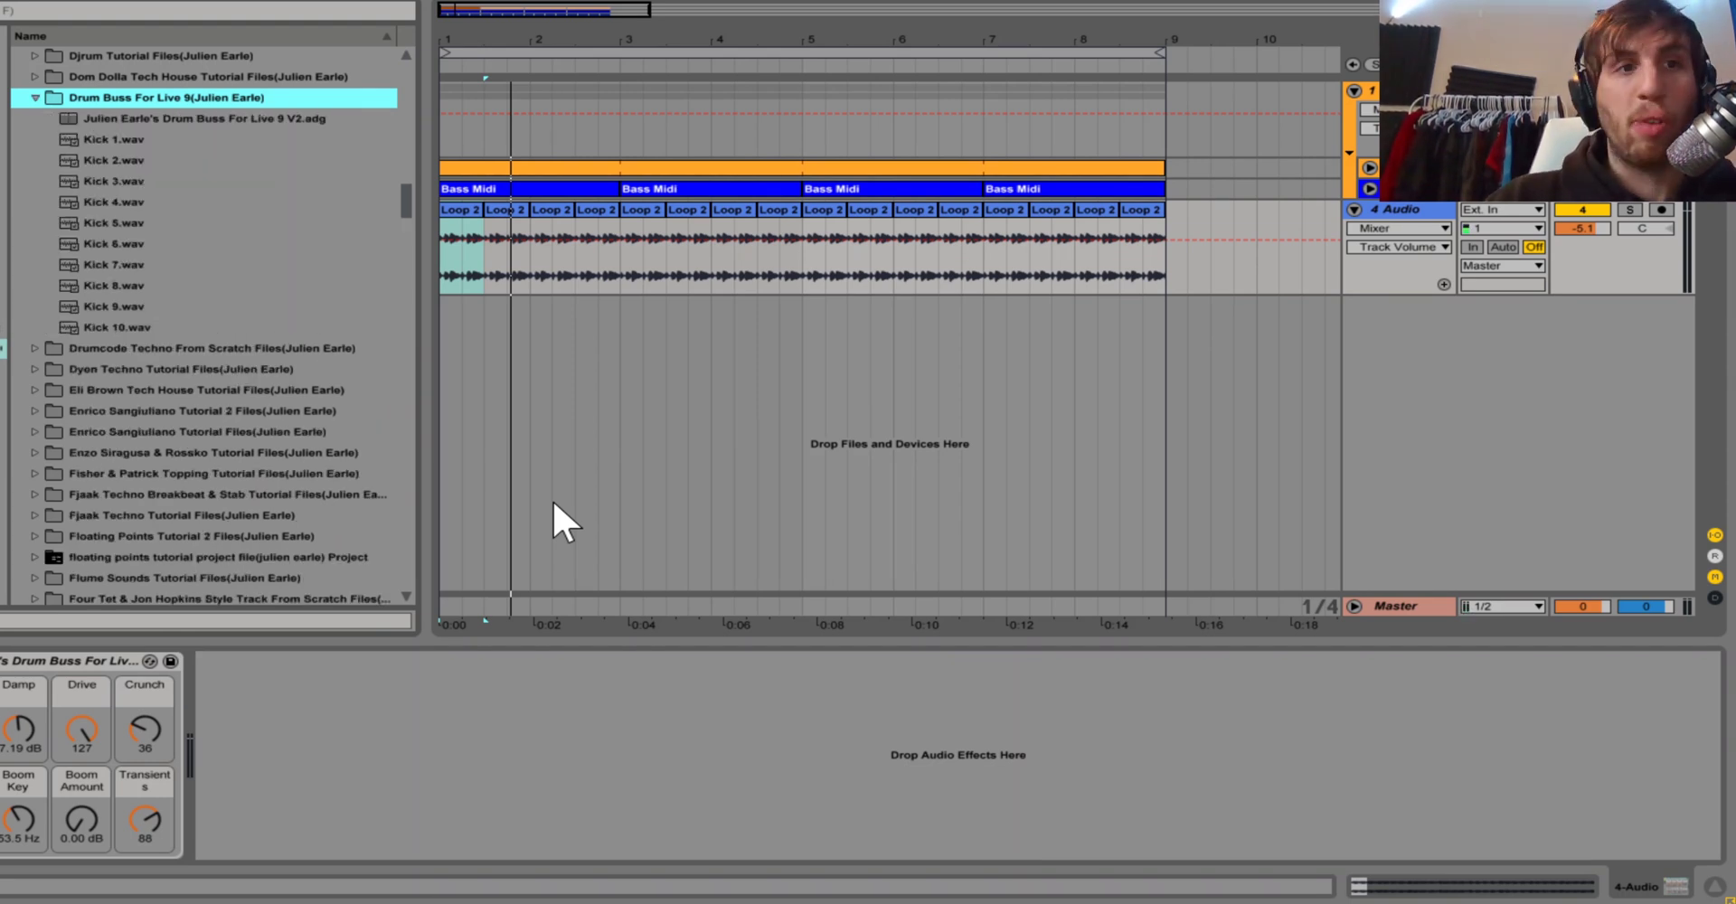
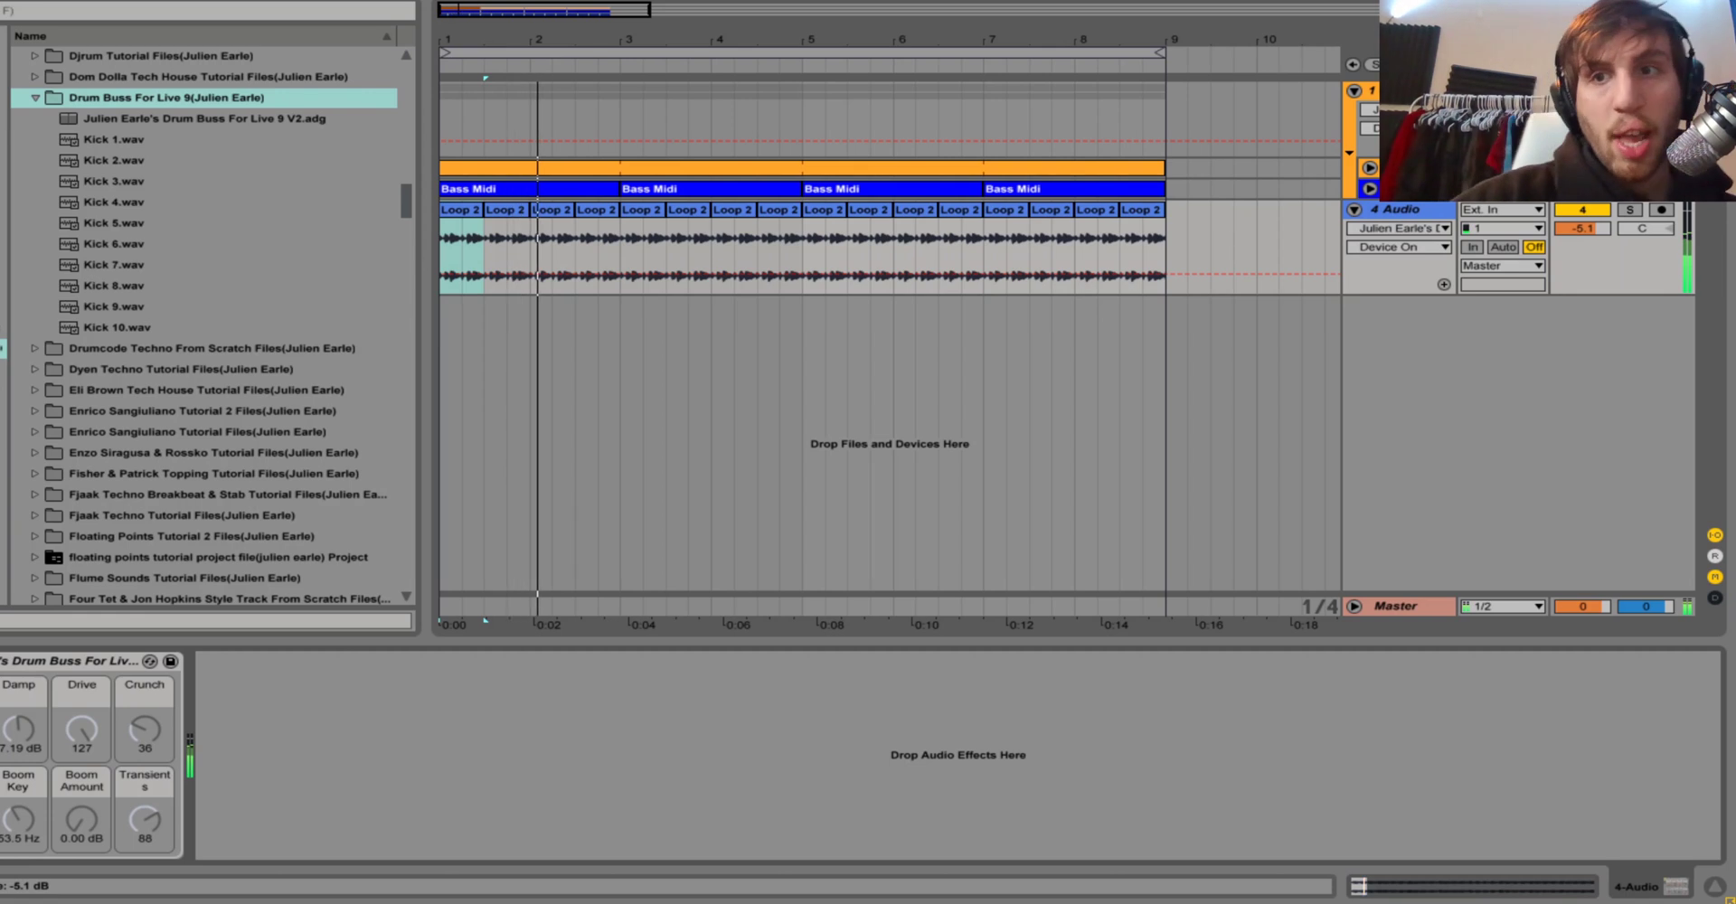
Toggle the bass track's Drum Buss rack on and off, and listen to the loop with the racks bypassed.
key("space")
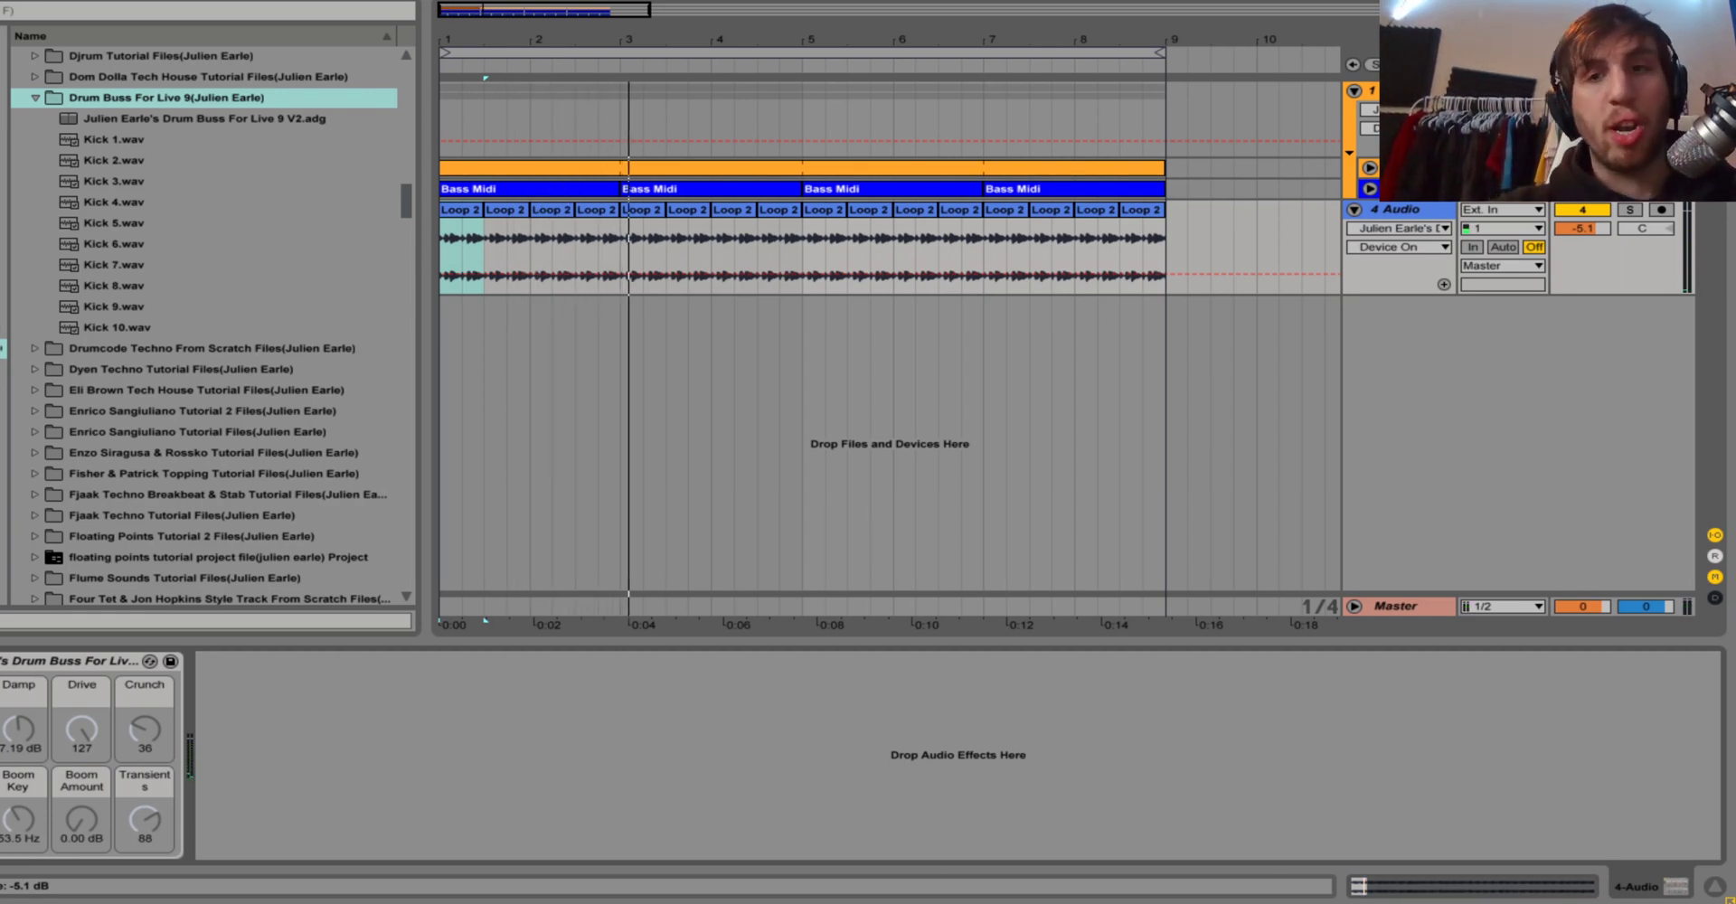
left_click(1401, 188)
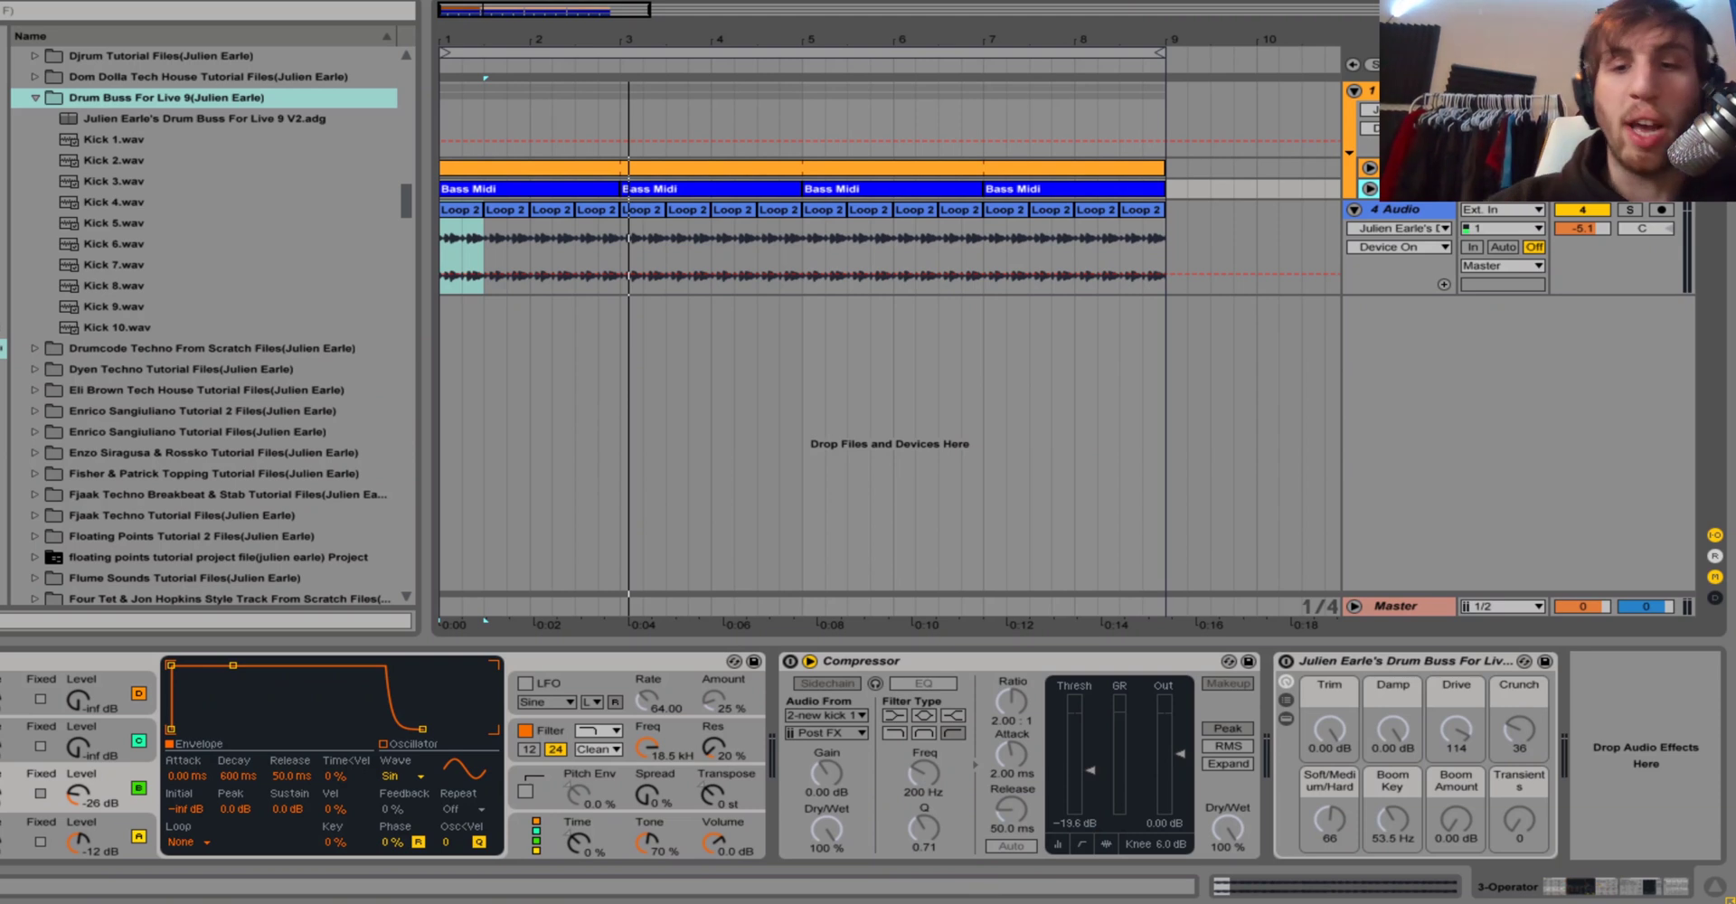
left_click(1285, 661)
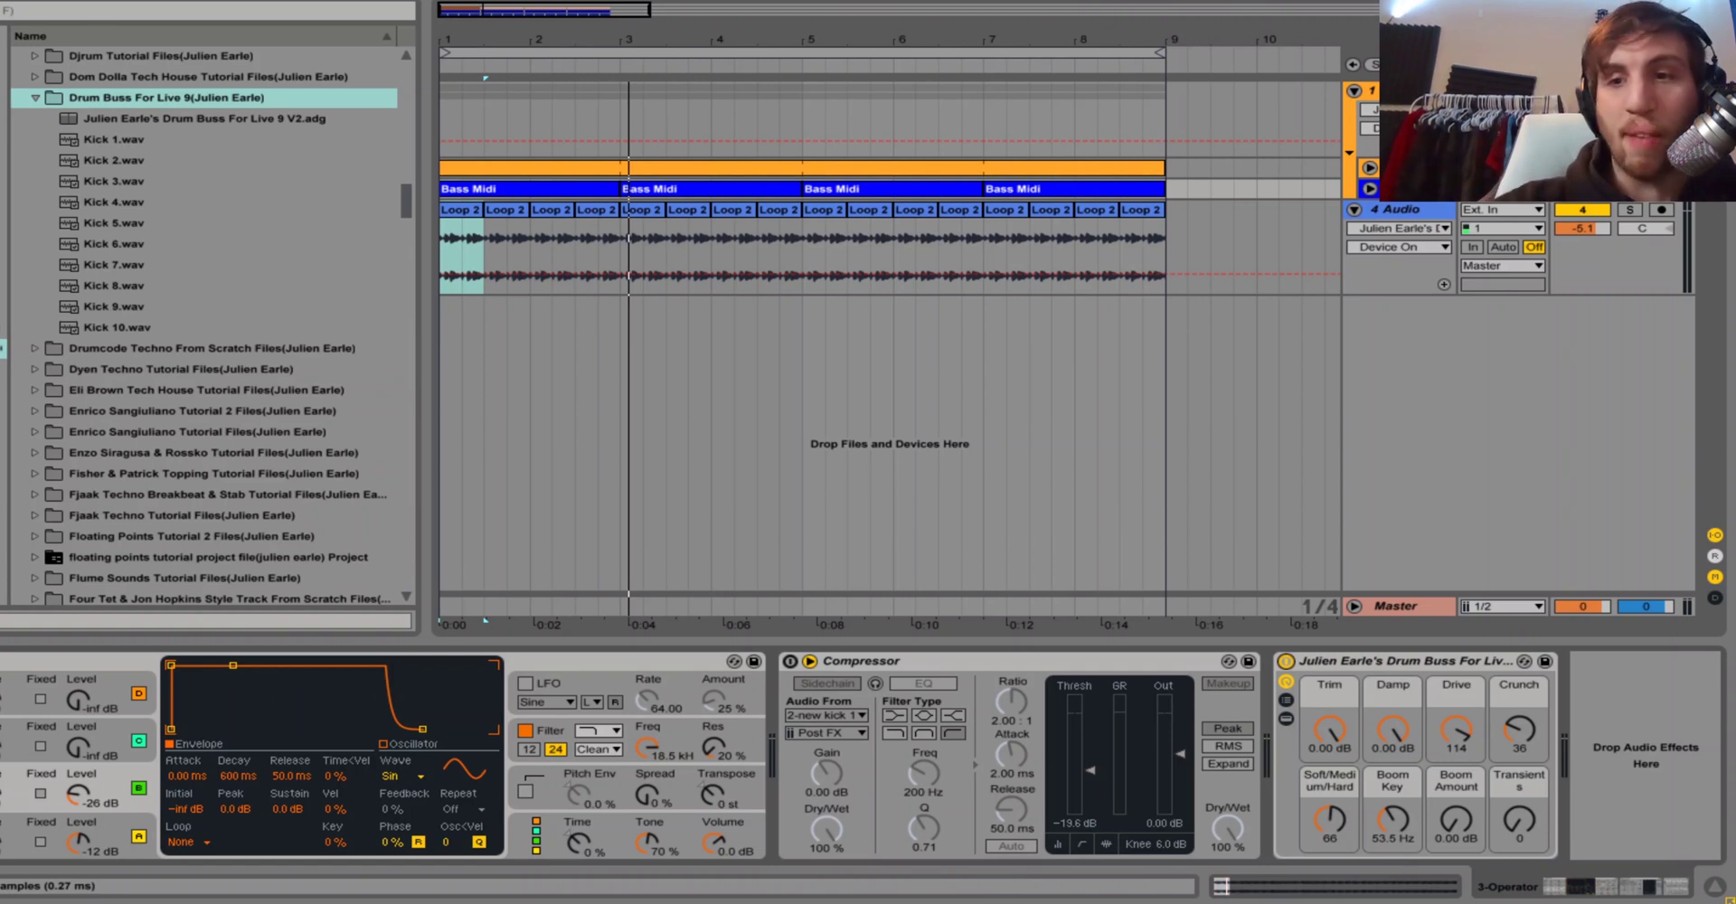
key("0")
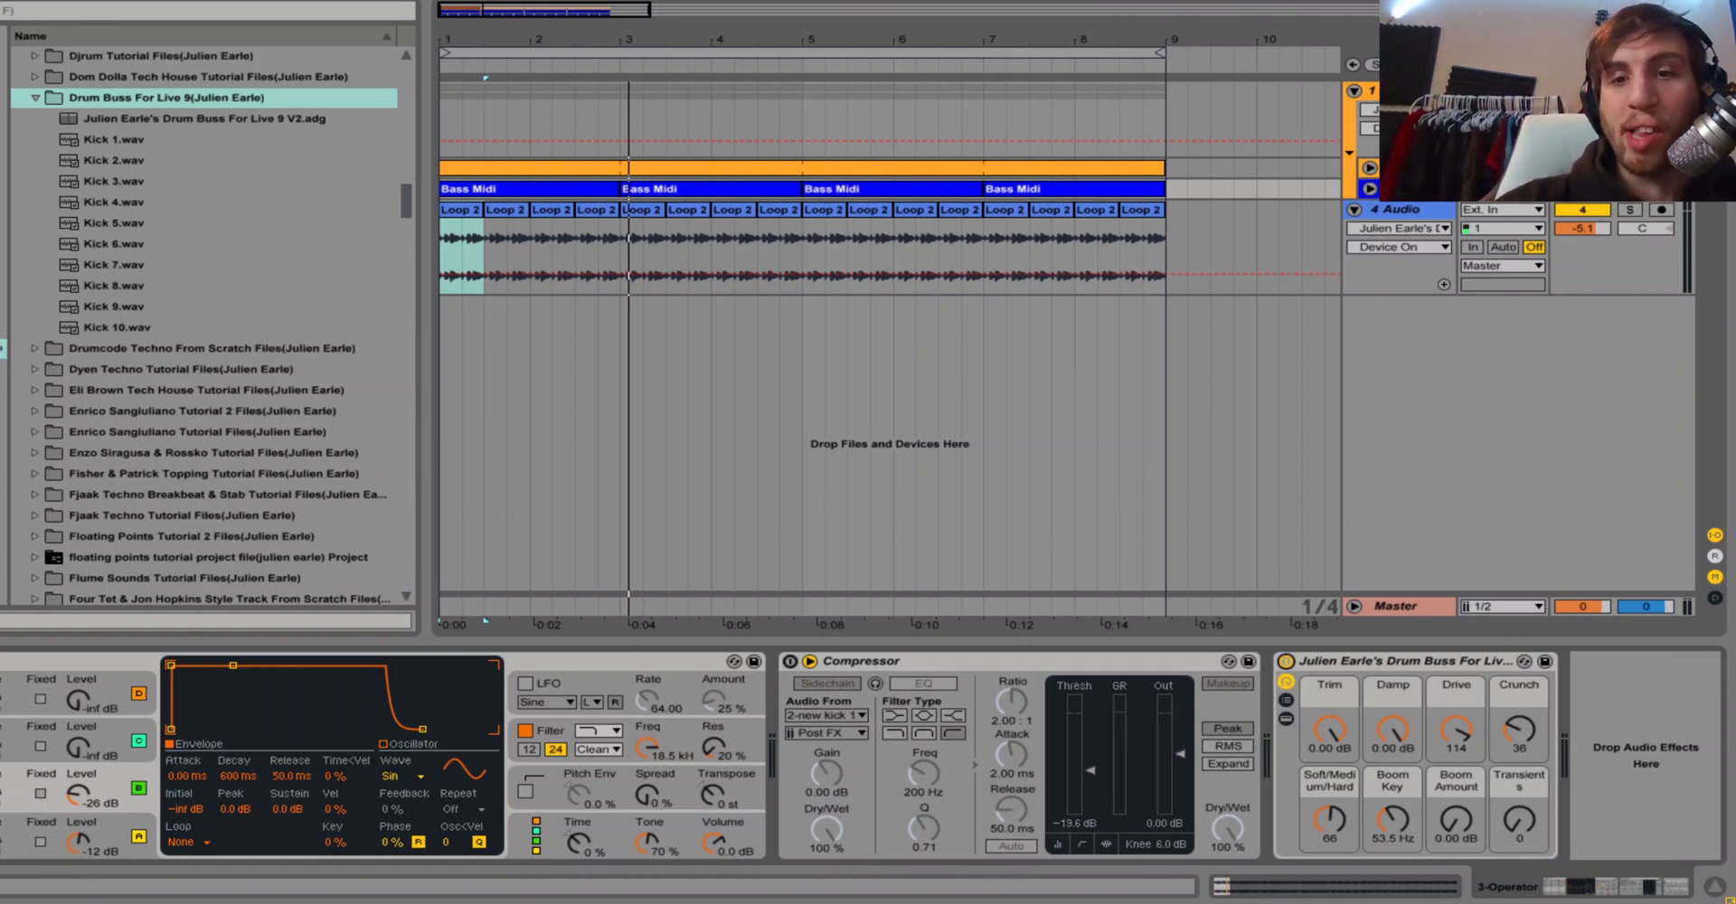
key("space")
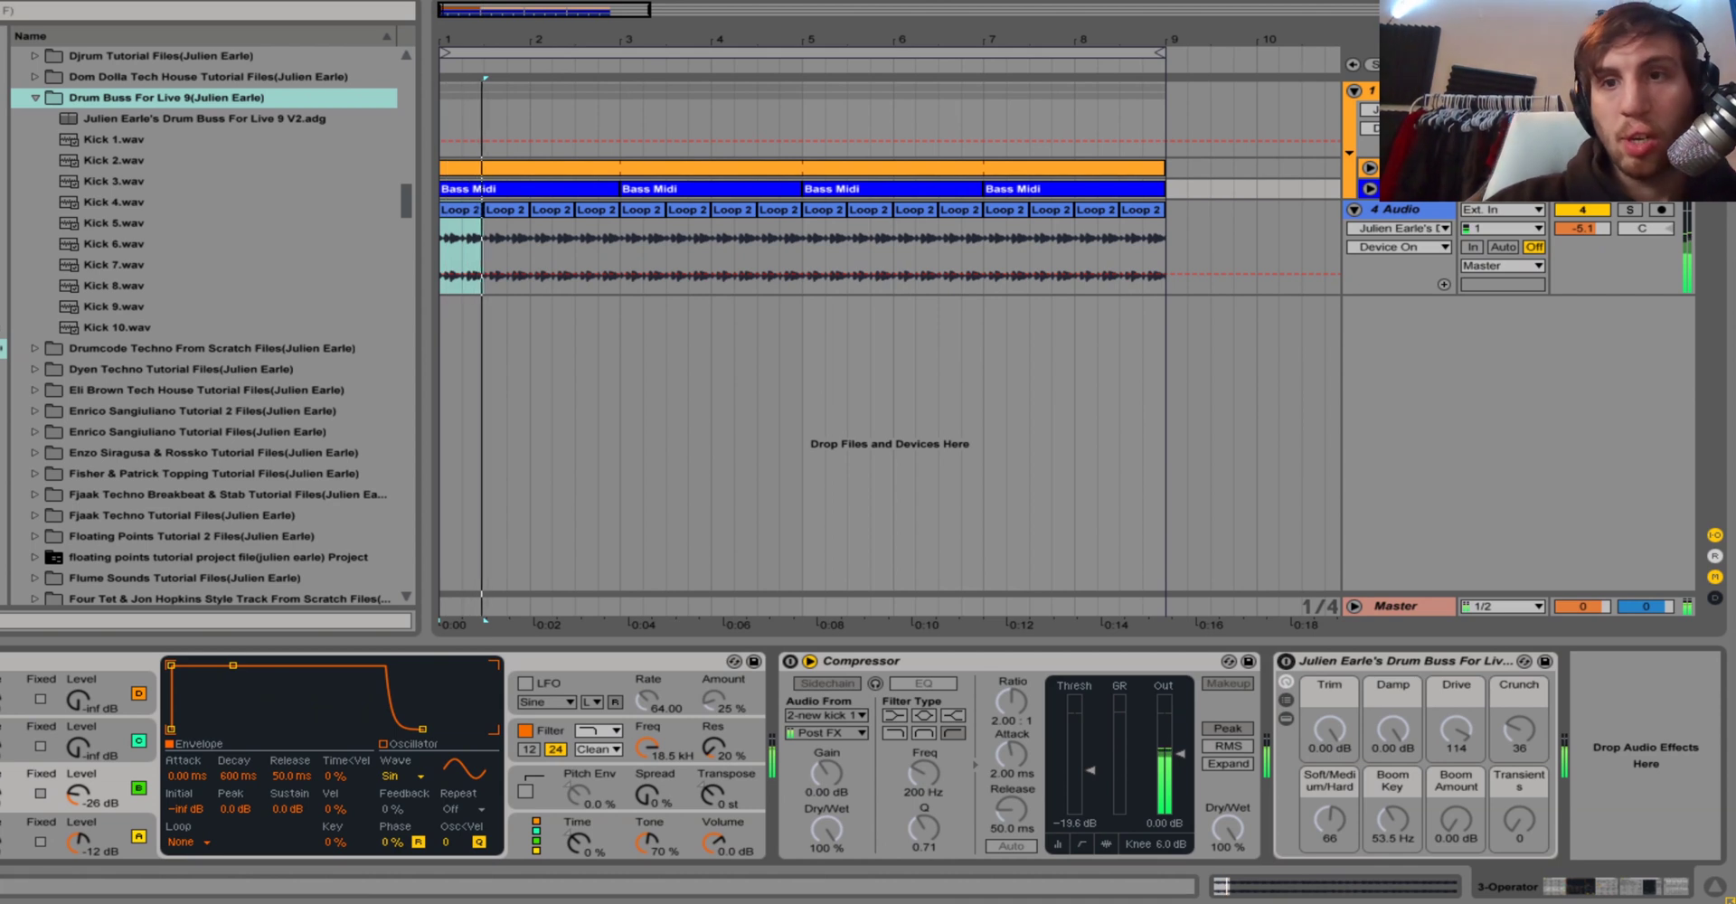
key("space")
Reactivate the Drum Buss rack on the hats track, and the Compressor and Drum Buss rack on the bass track.
left_click(1395, 209)
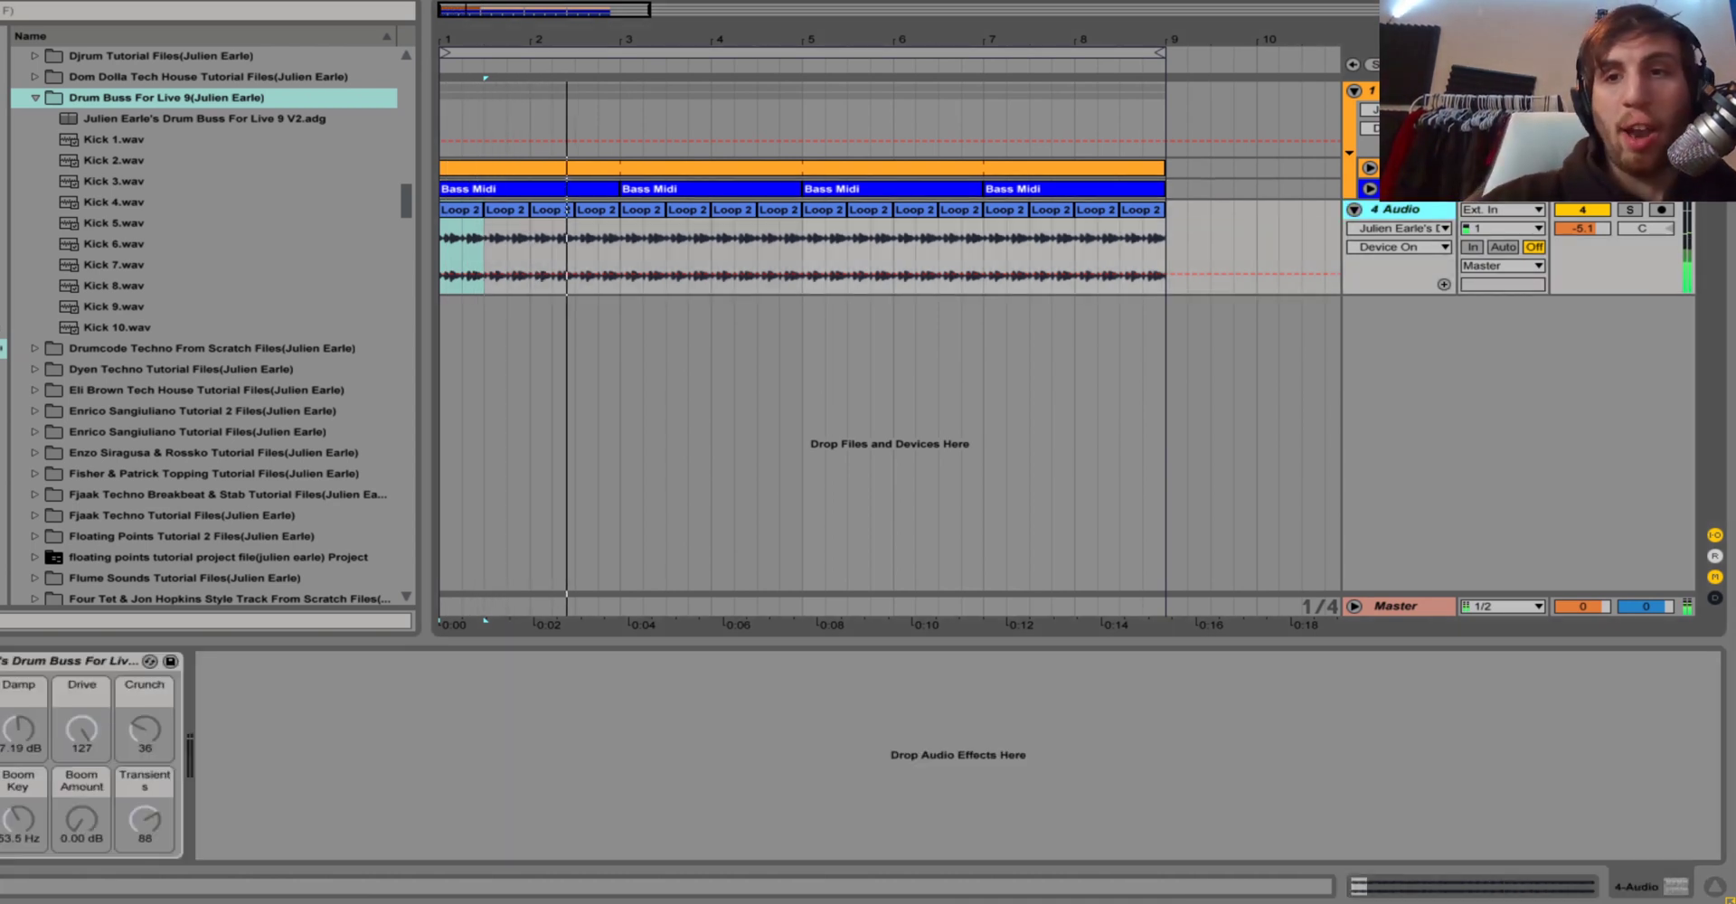
key("0")
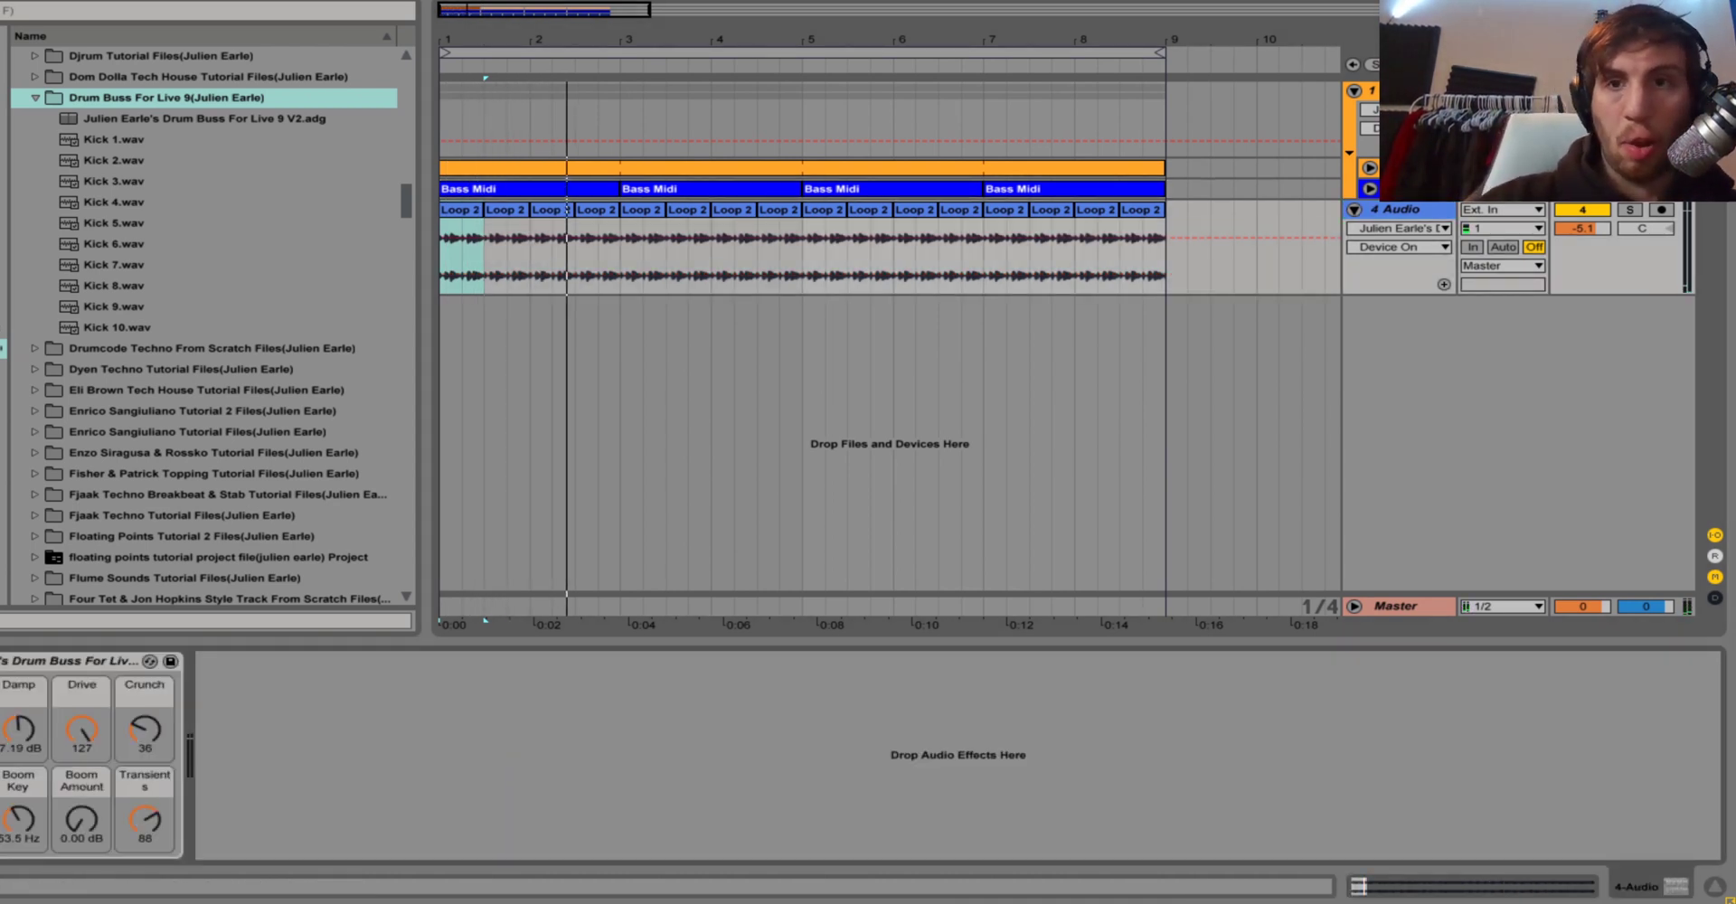
left_click(1396, 188)
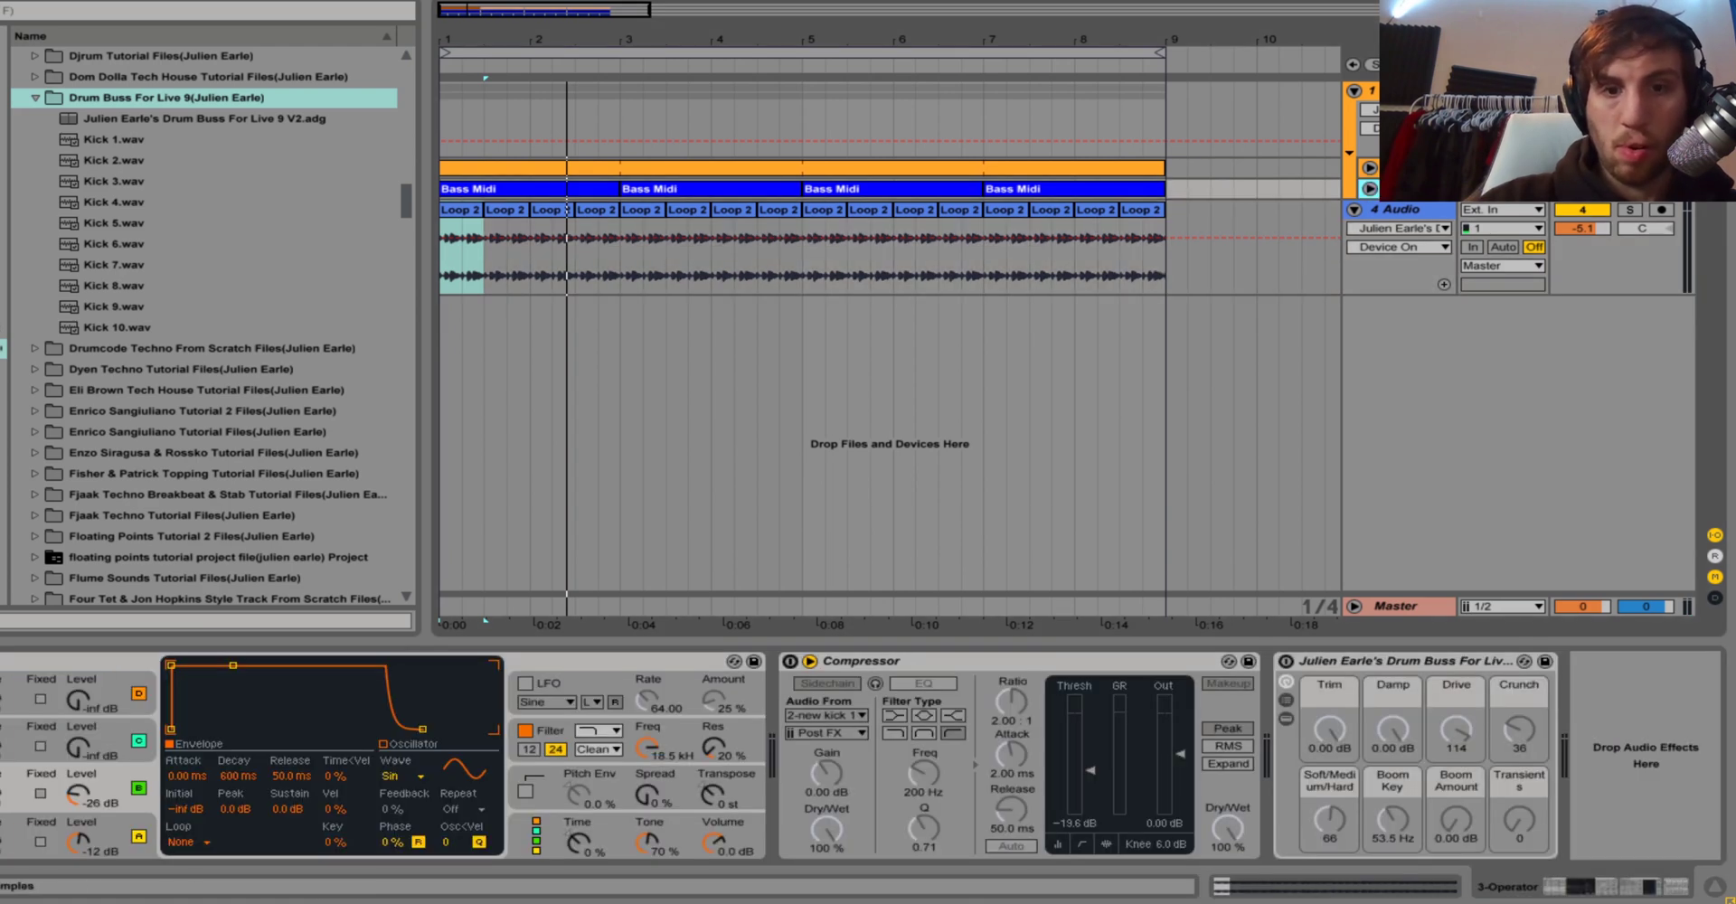
left_click(790, 661)
key("0")
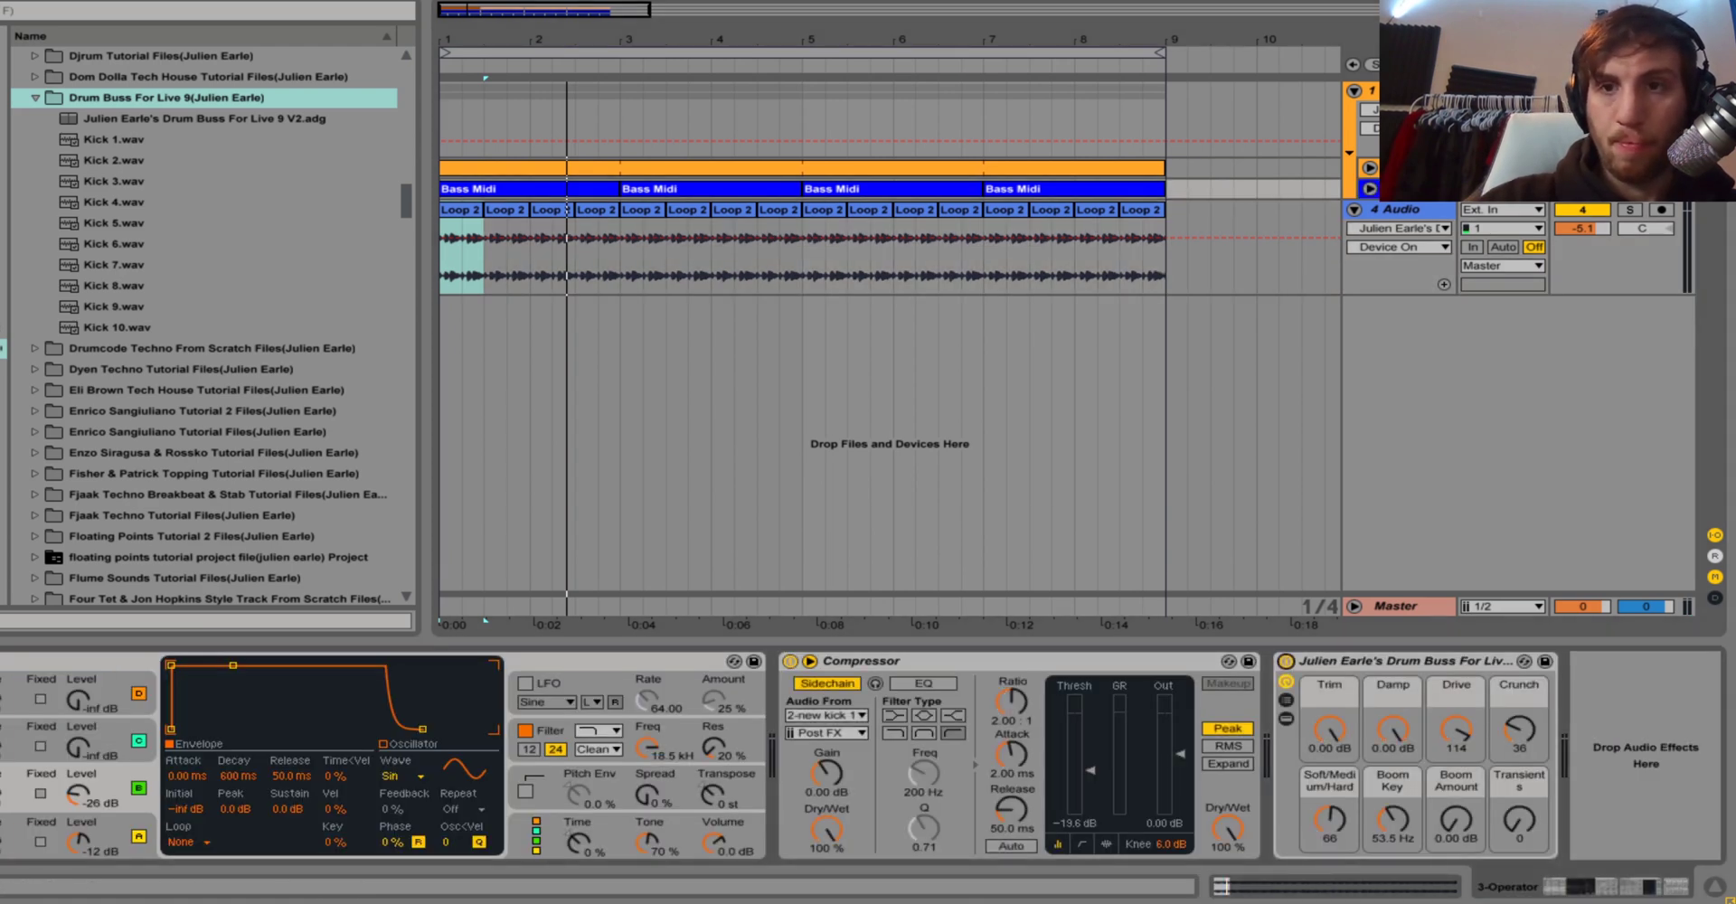
Reactivate the Drum Buss racks on the kick track and the group track, and play the processed loop.
left_click(1397, 167)
left_click(767, 661)
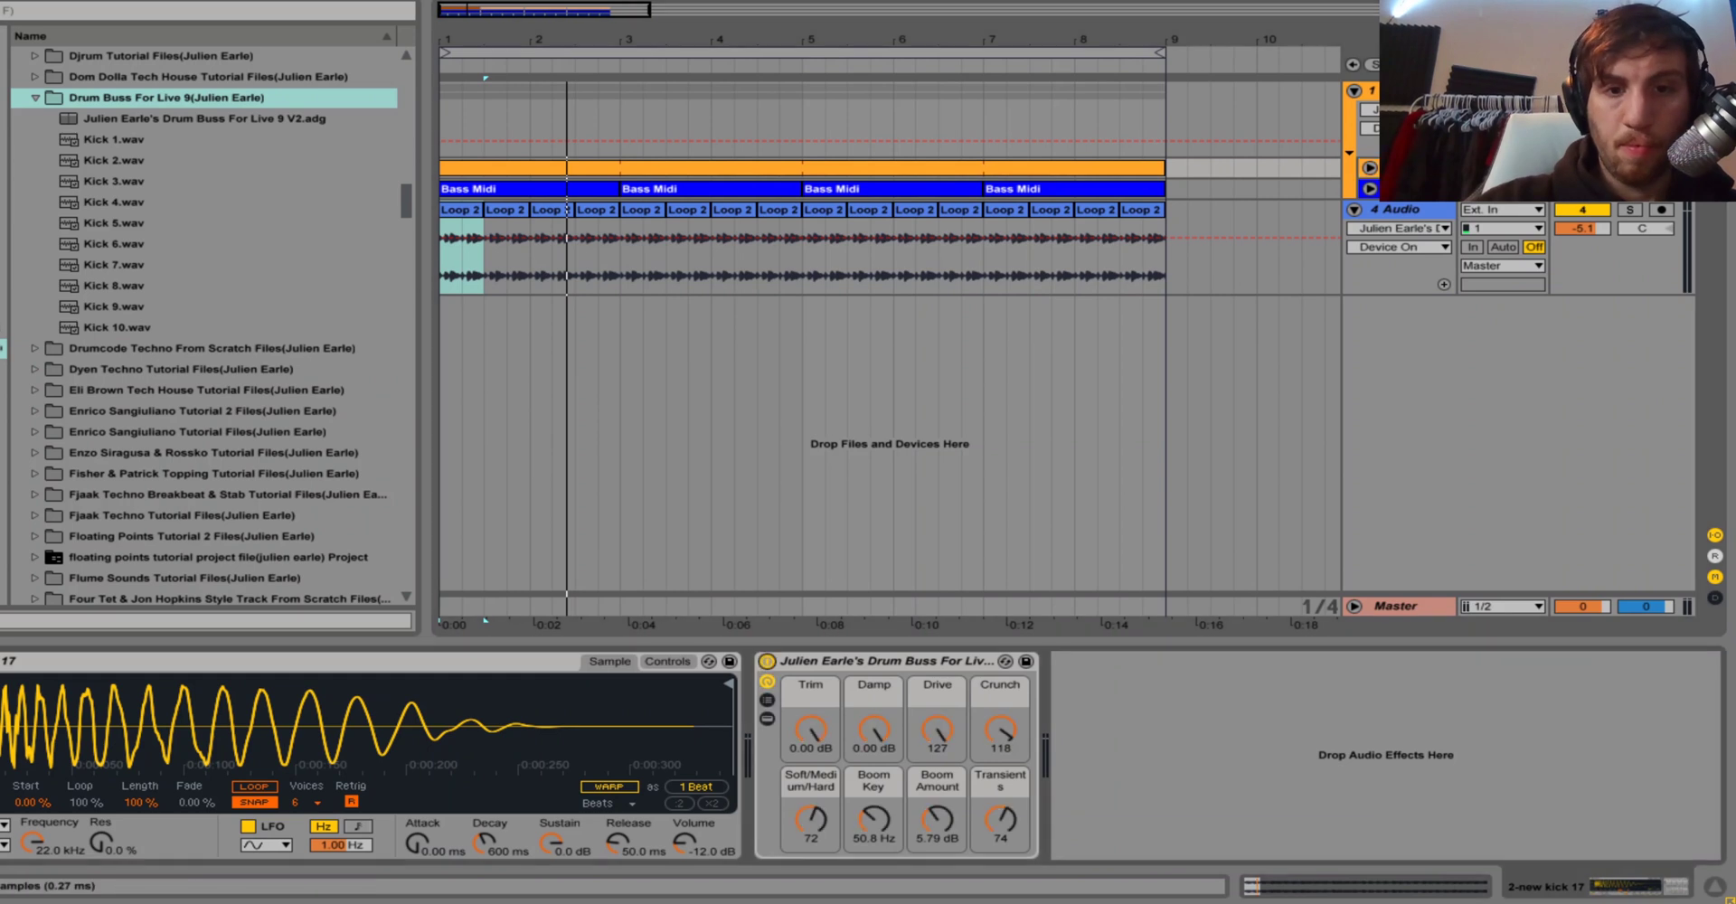
left_click(1397, 90)
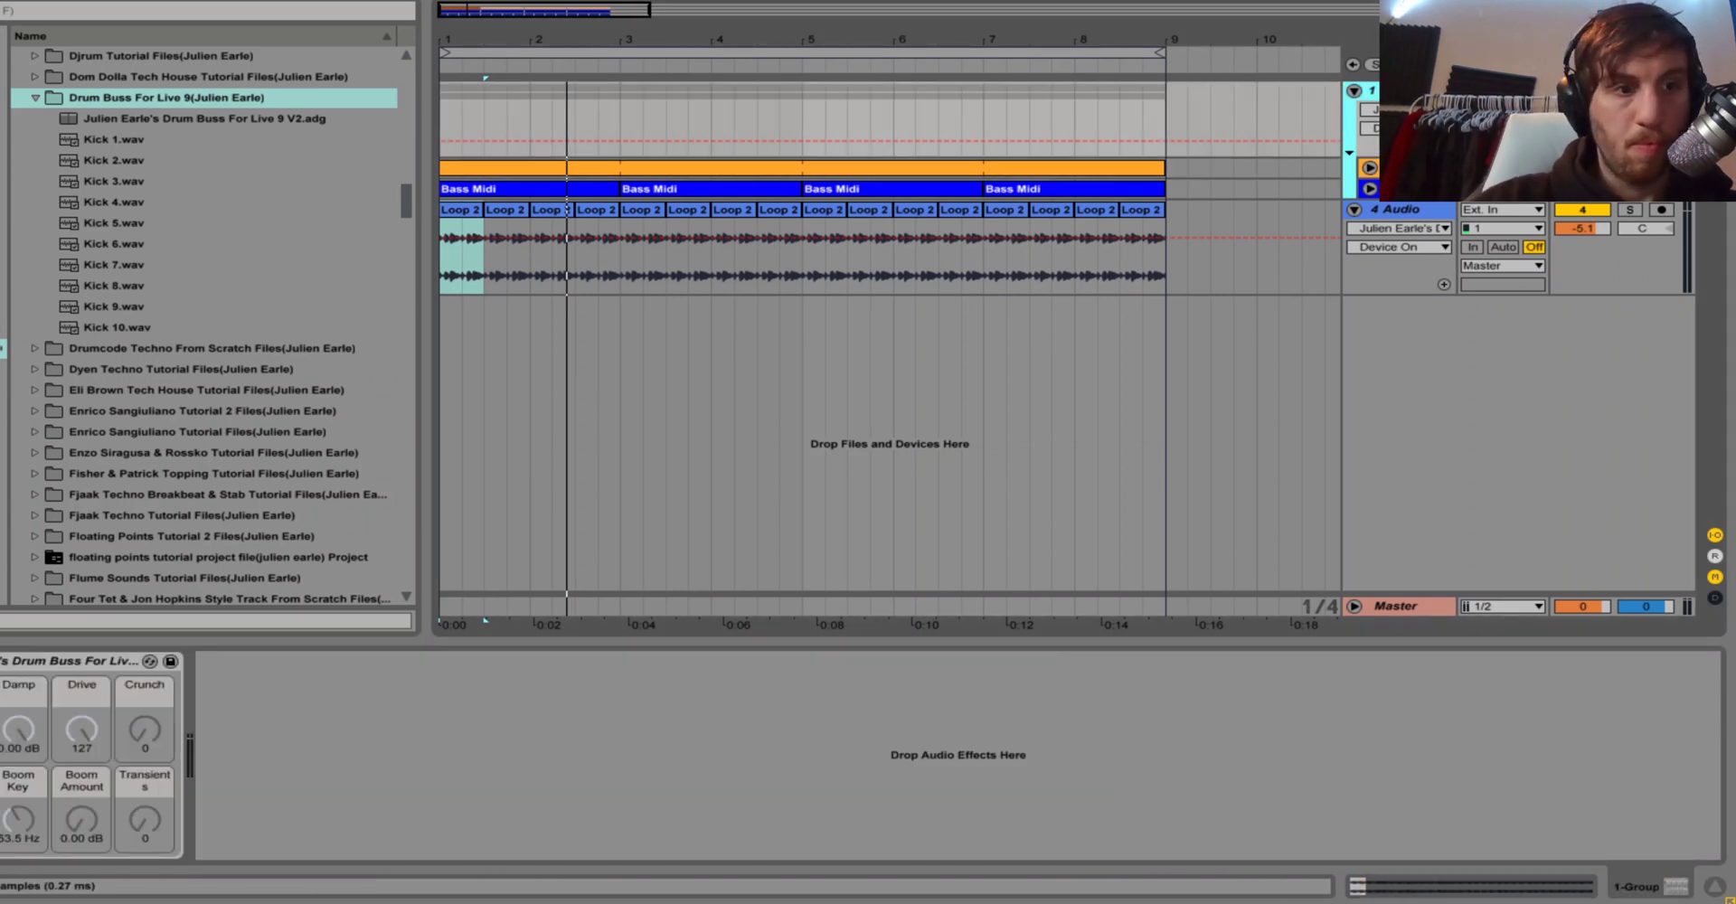
key("0")
key("space")
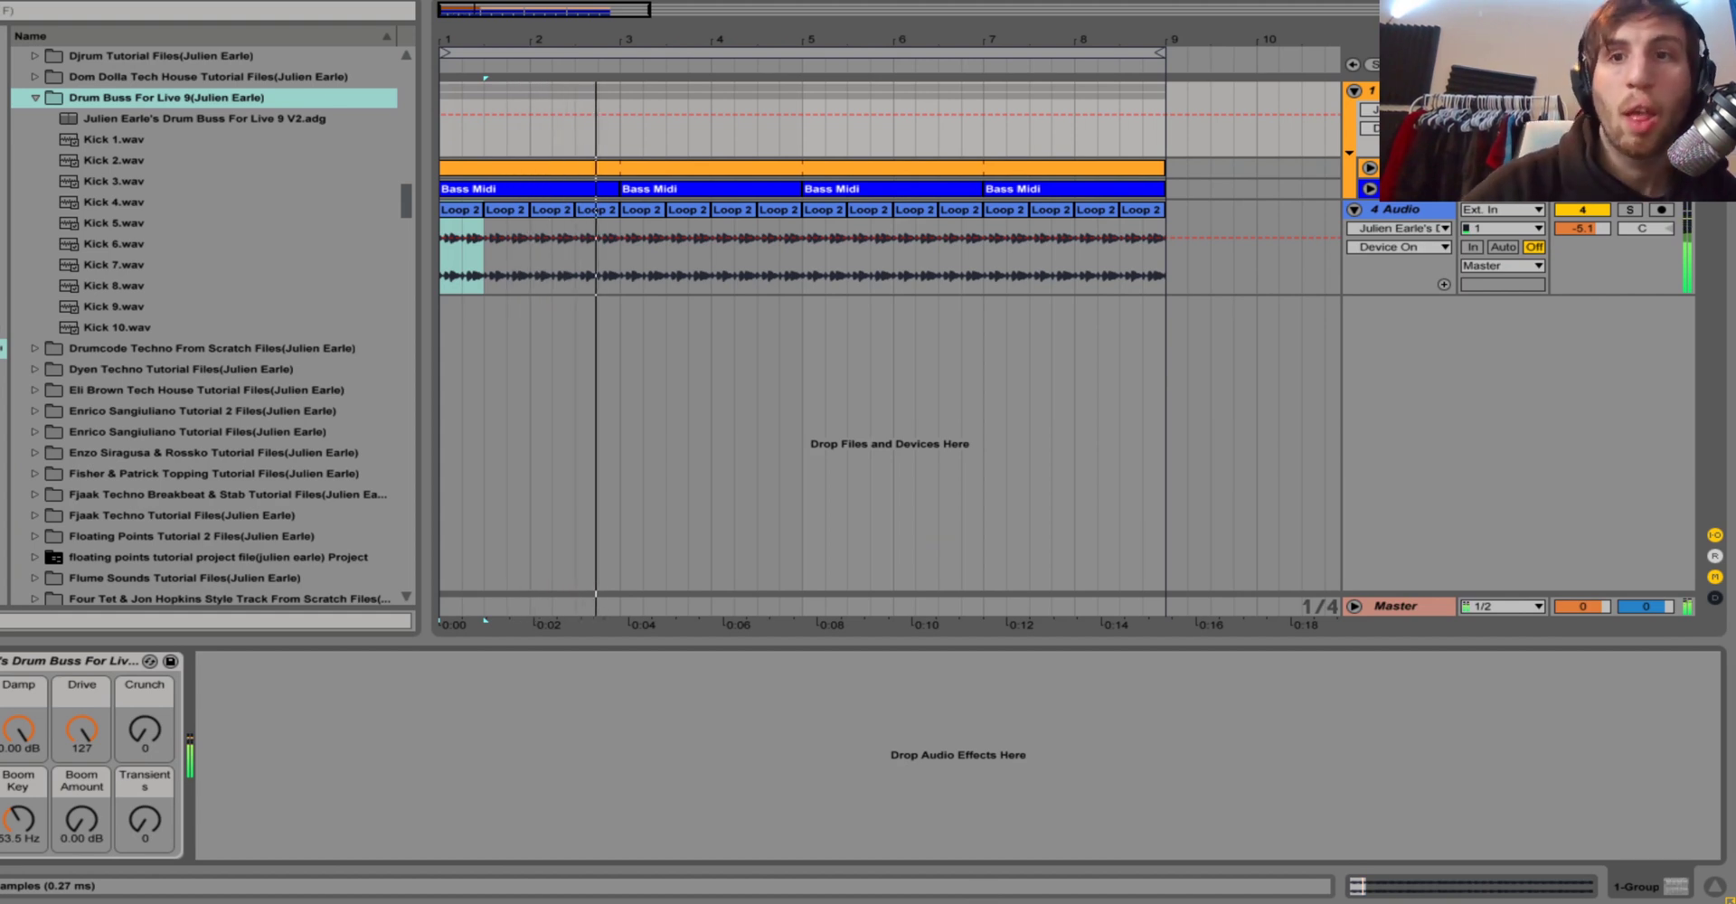
key("space")
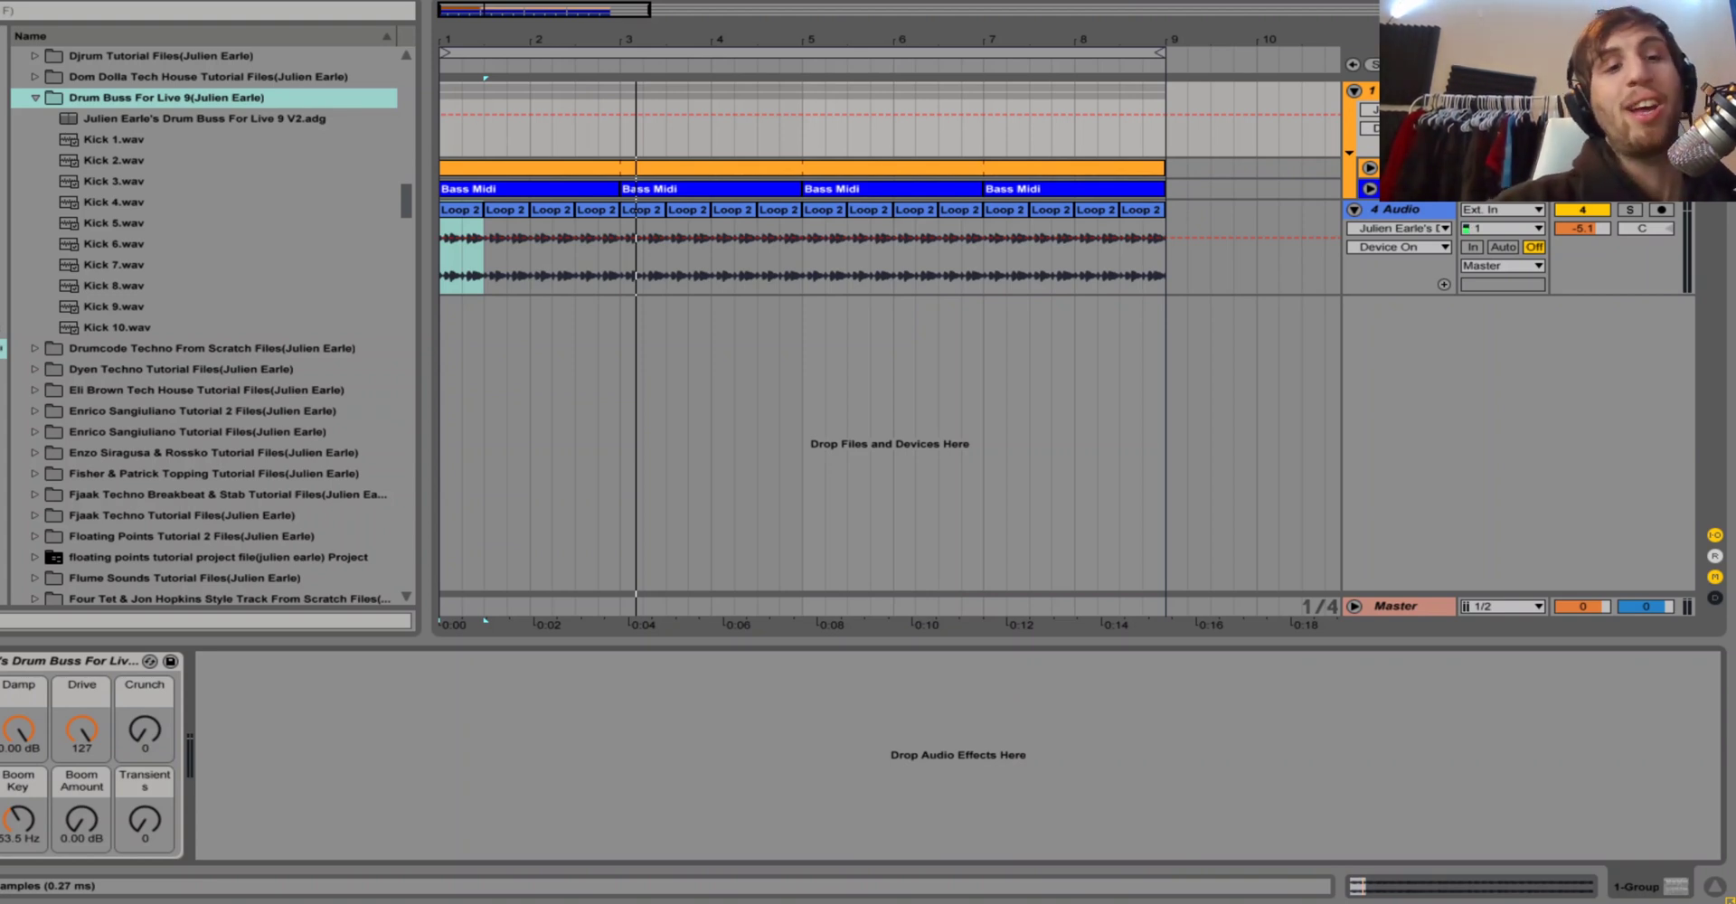
Set the hats track volume to -6.2 while playing the full loop.
left_click(67, 661)
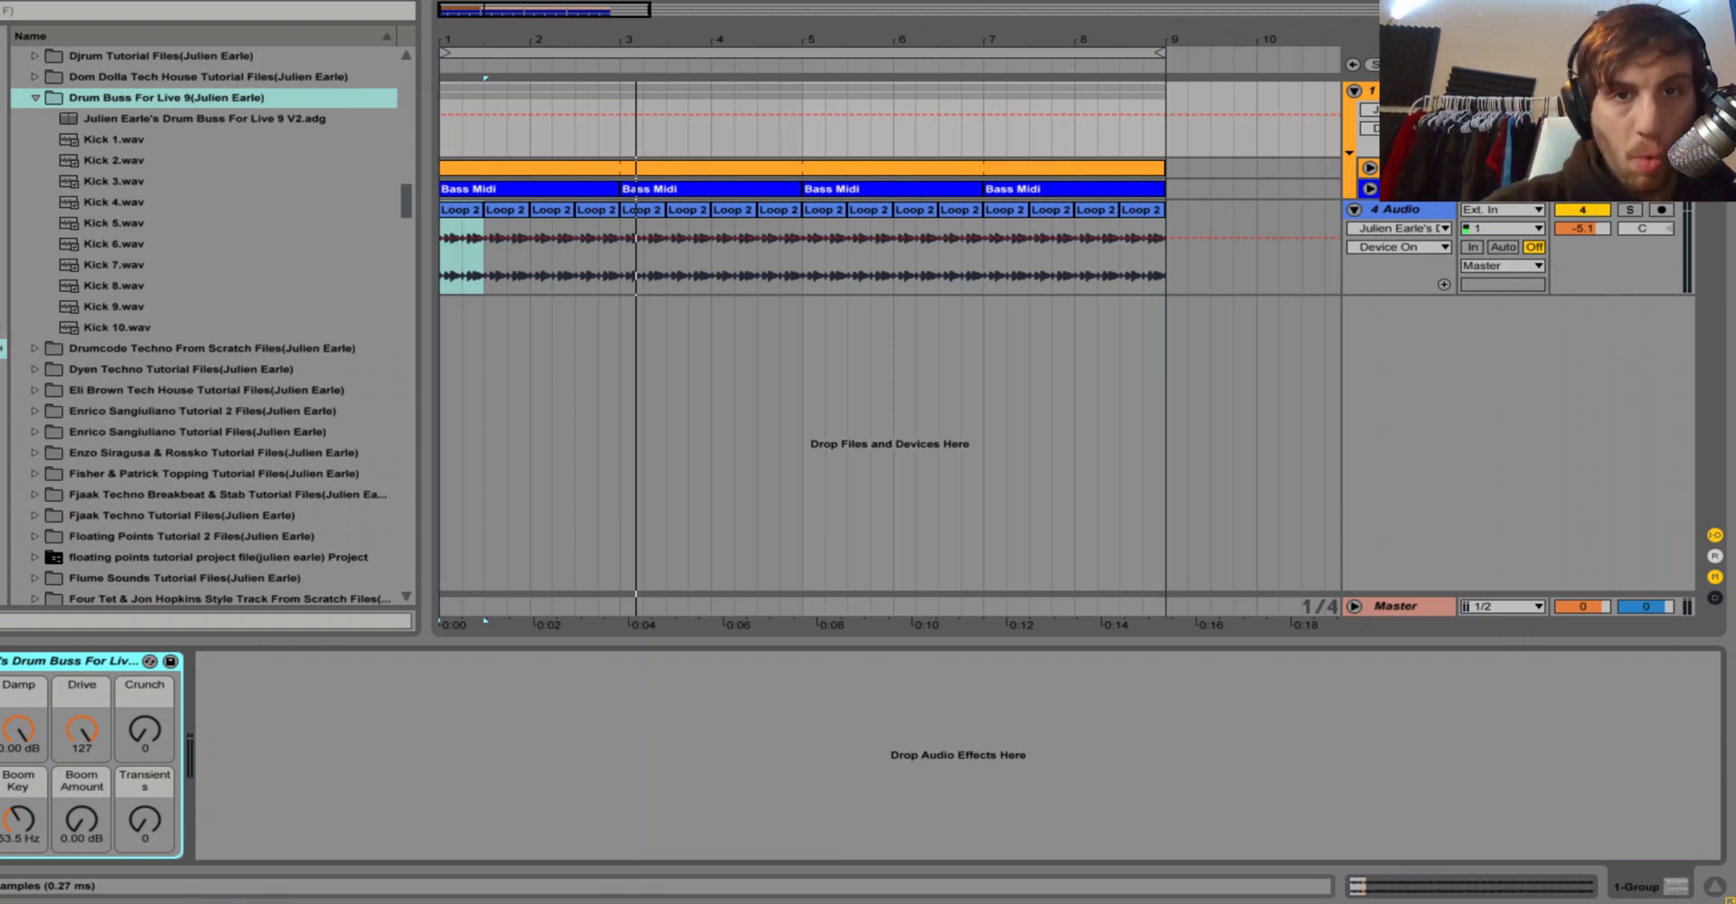
key("space")
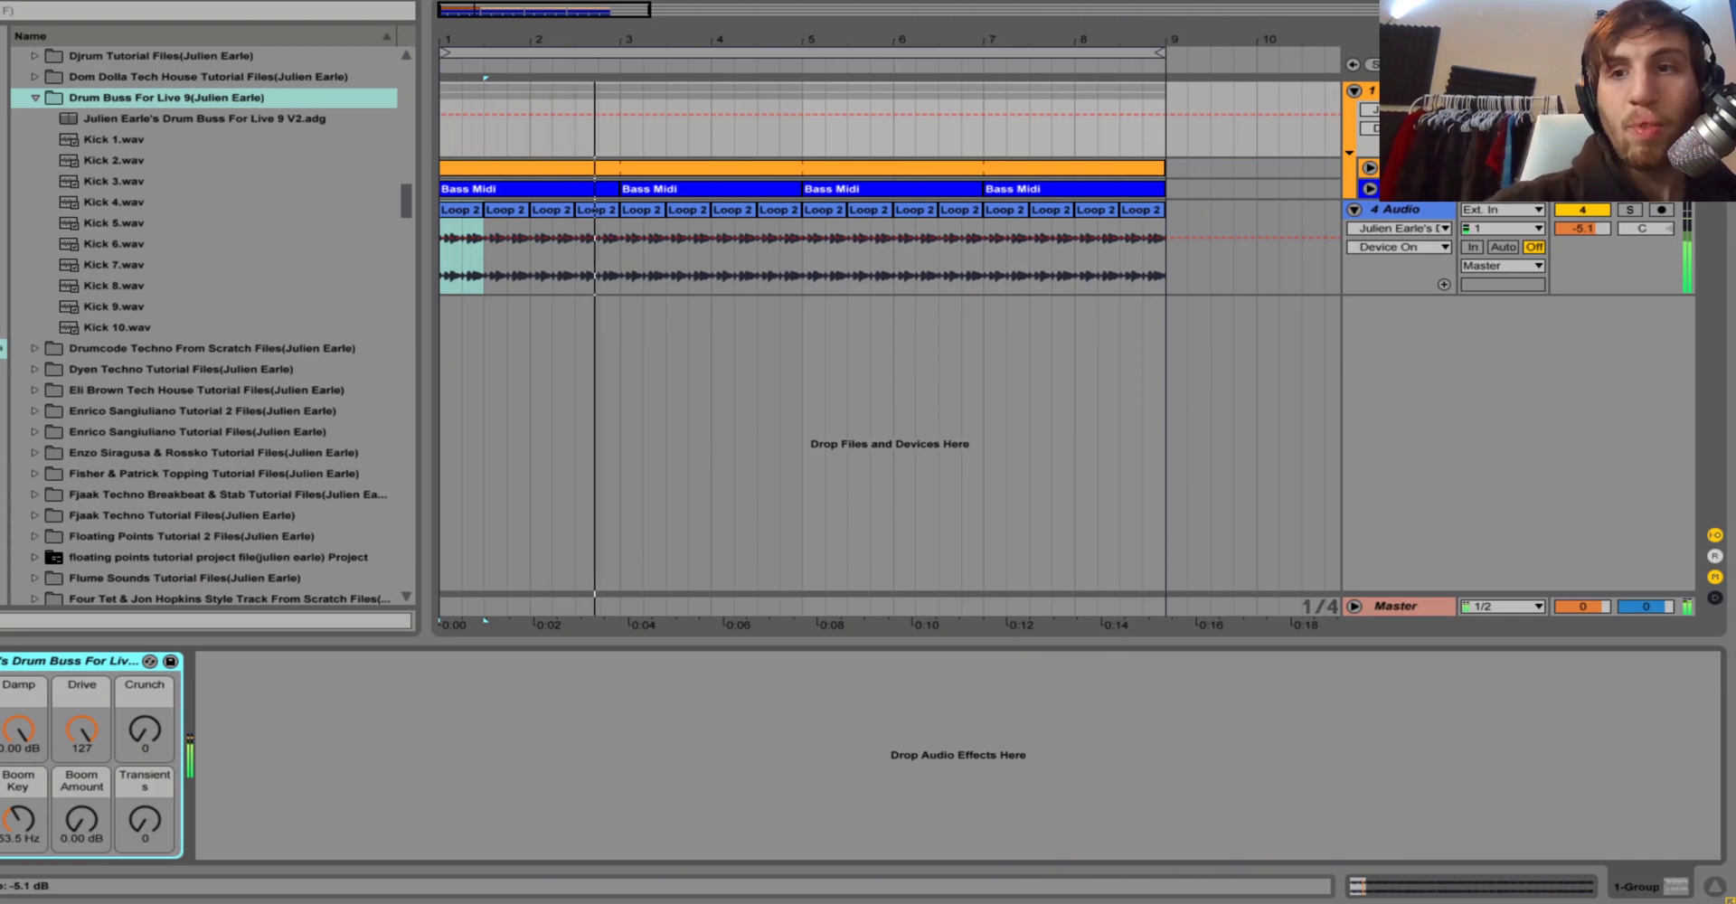
left_click_drag(1581, 228, 1581, 237)
key("space")
key("space")
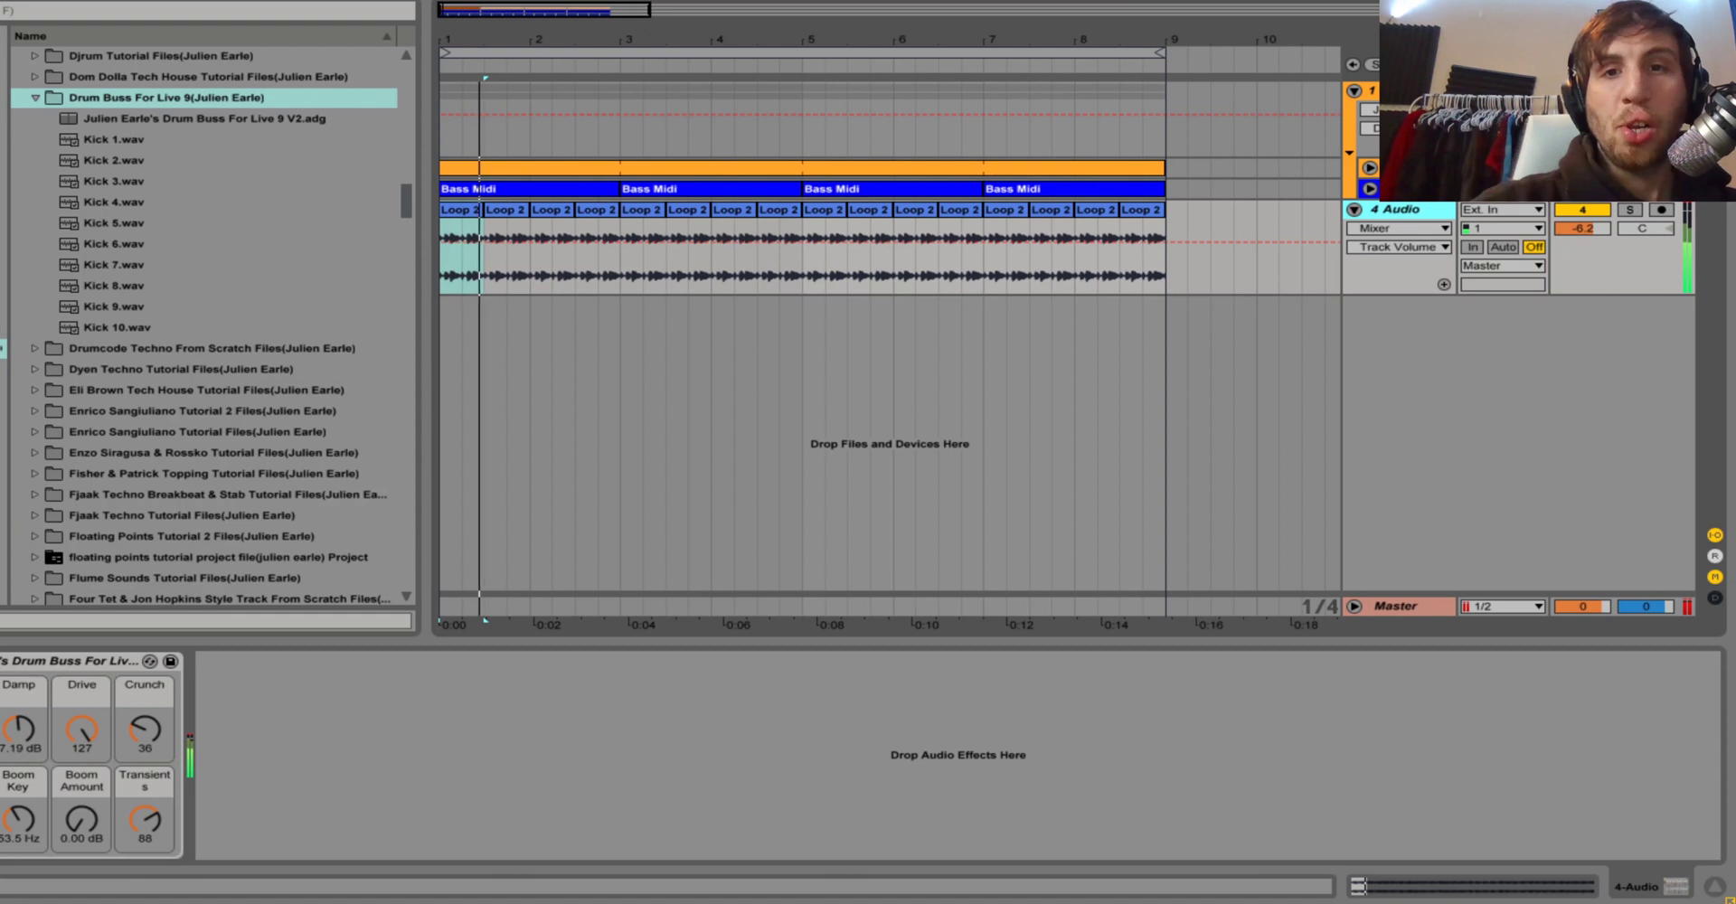
key("space")
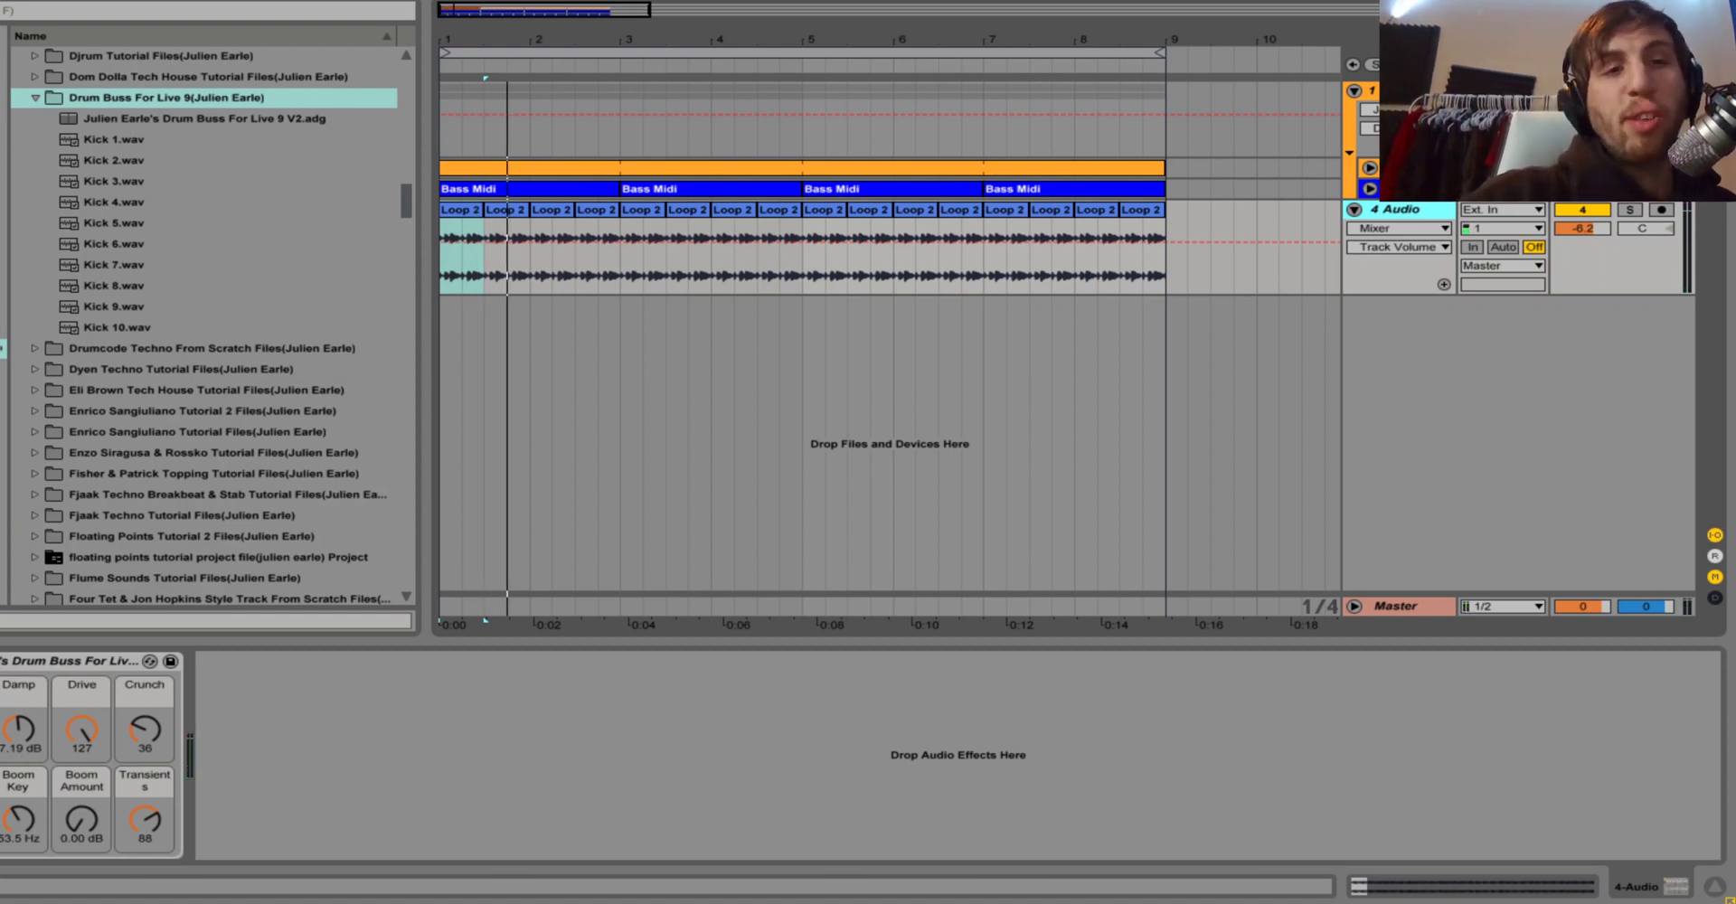
left_click(1401, 168)
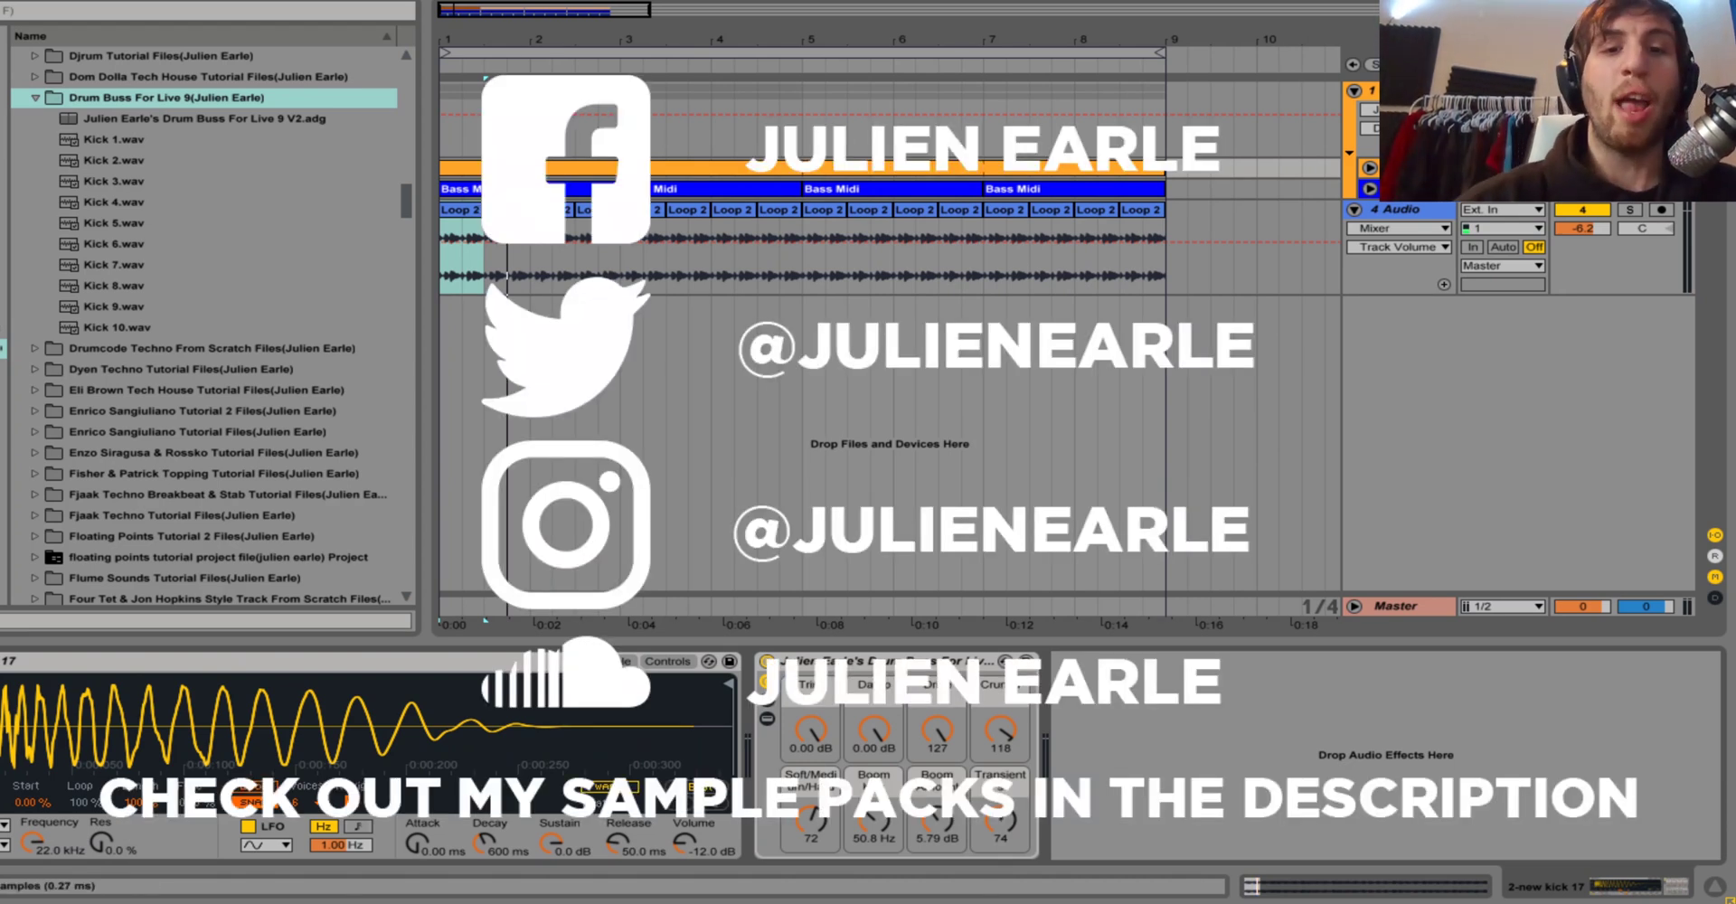
left_click(886, 661)
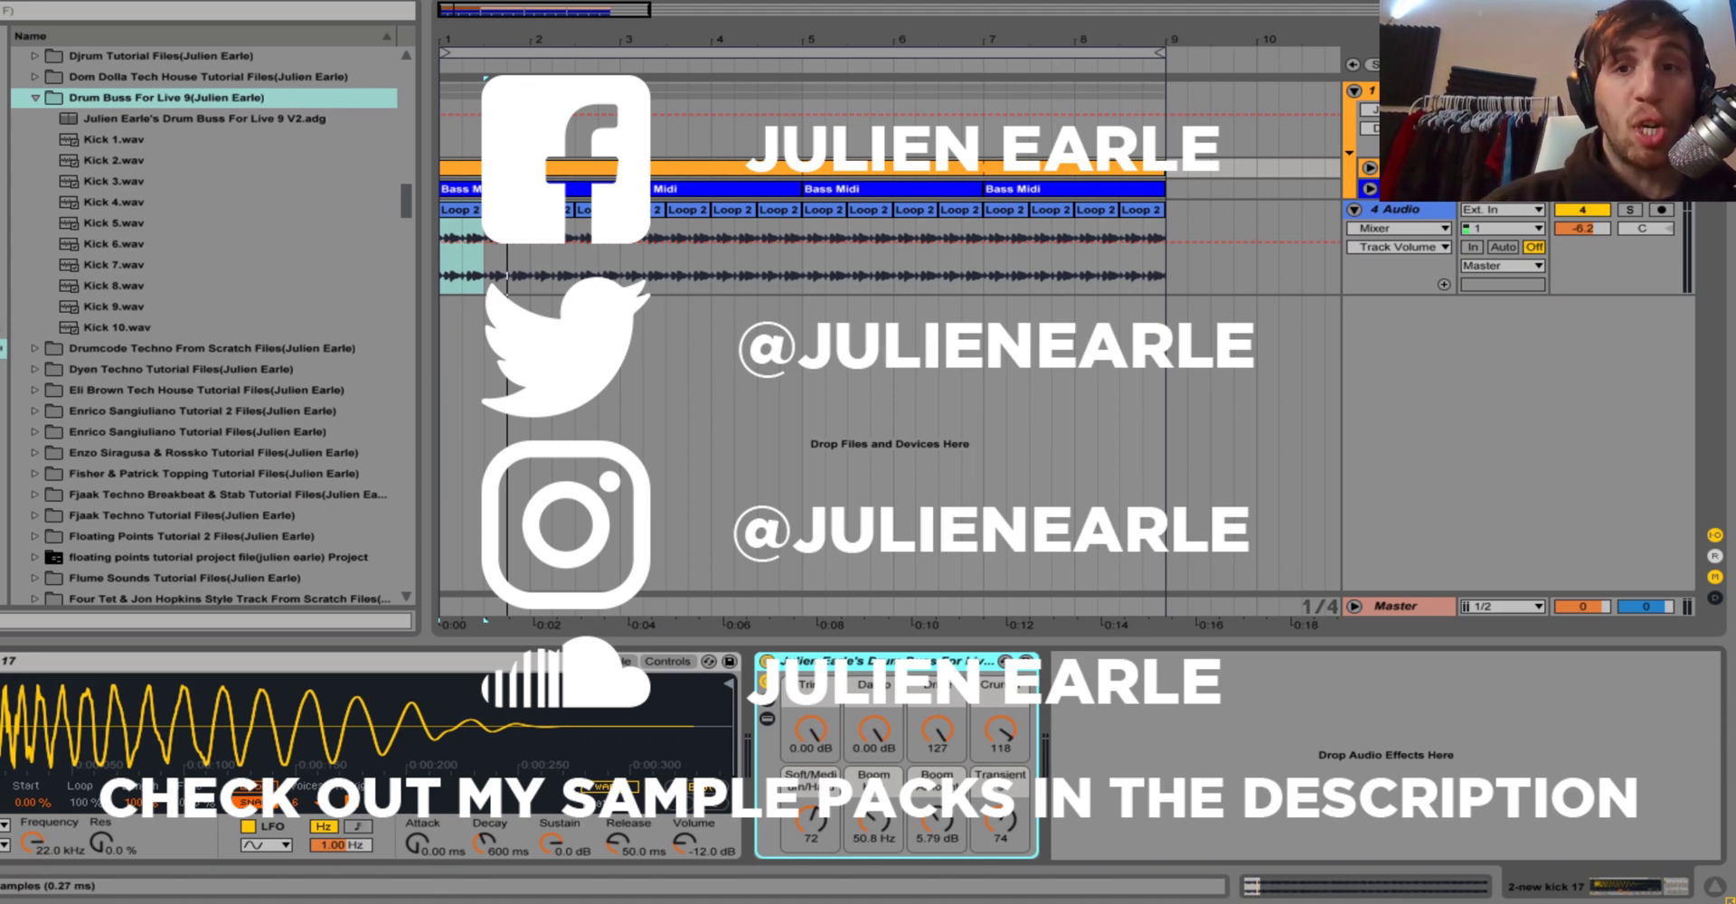
left_click(1395, 209)
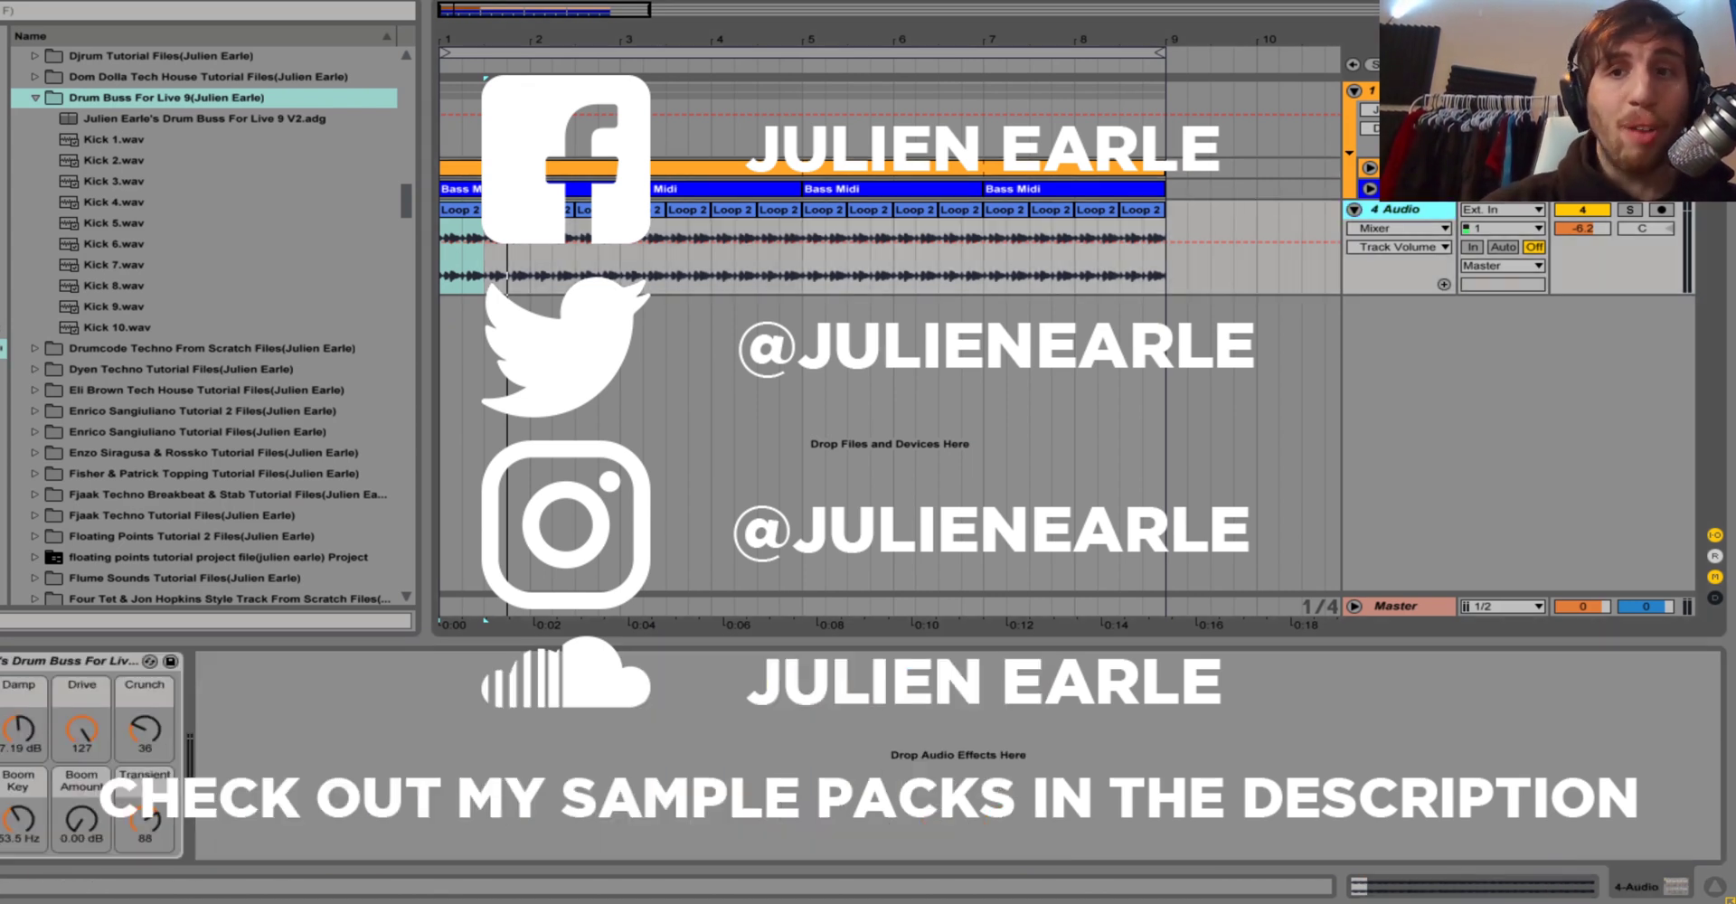